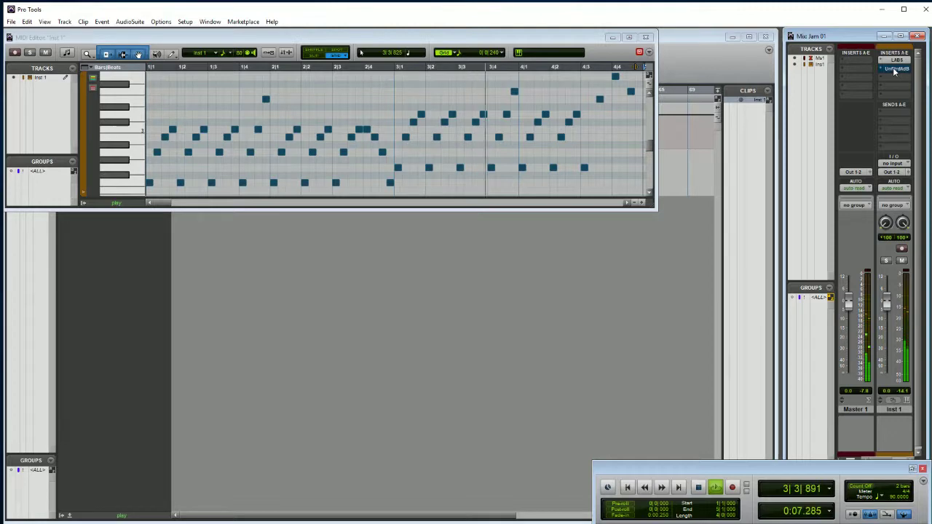
Open the Unfiltered Audio BYOME insert on the Inst 1 track and take it out of bypass.
click(893, 68)
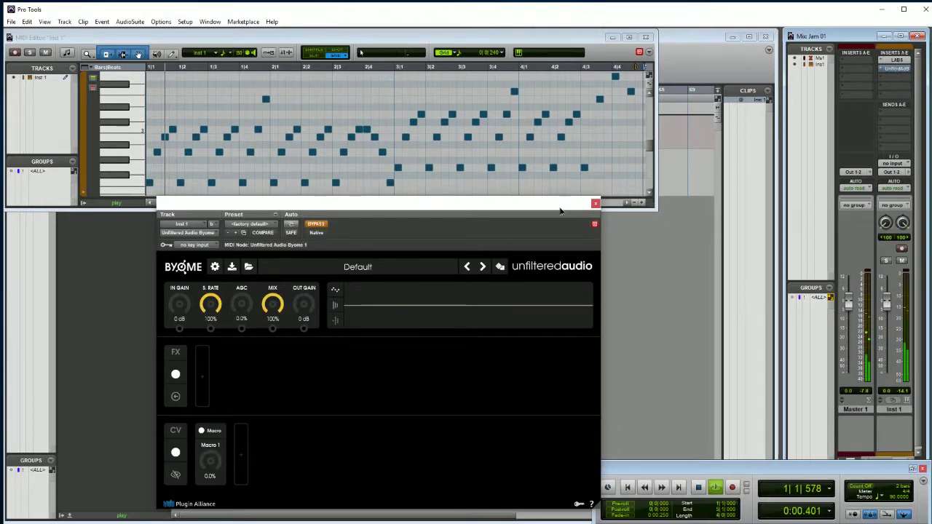
drag(561, 211, 440, 135)
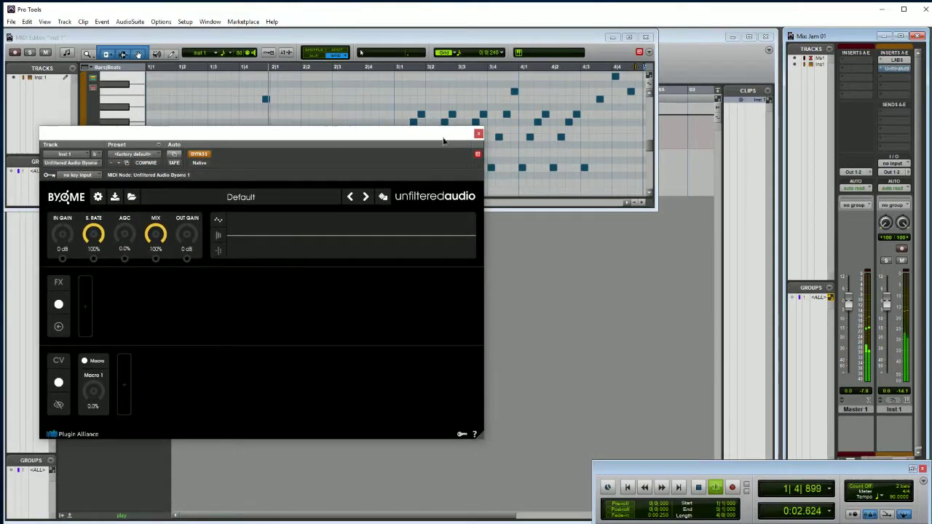
click(198, 154)
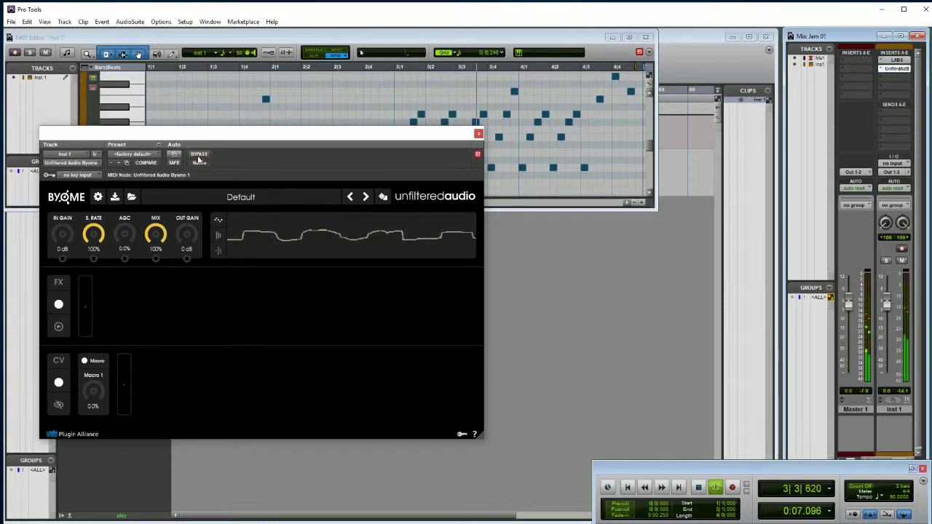
Switch BYOME's display from the waveform to the colored bar view and enlarge the plug-in window.
click(218, 237)
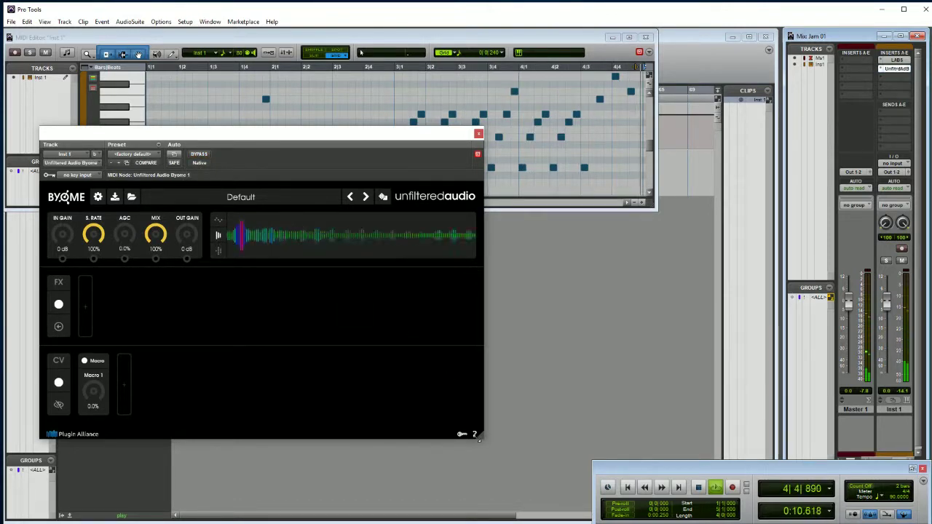
drag(481, 437, 612, 493)
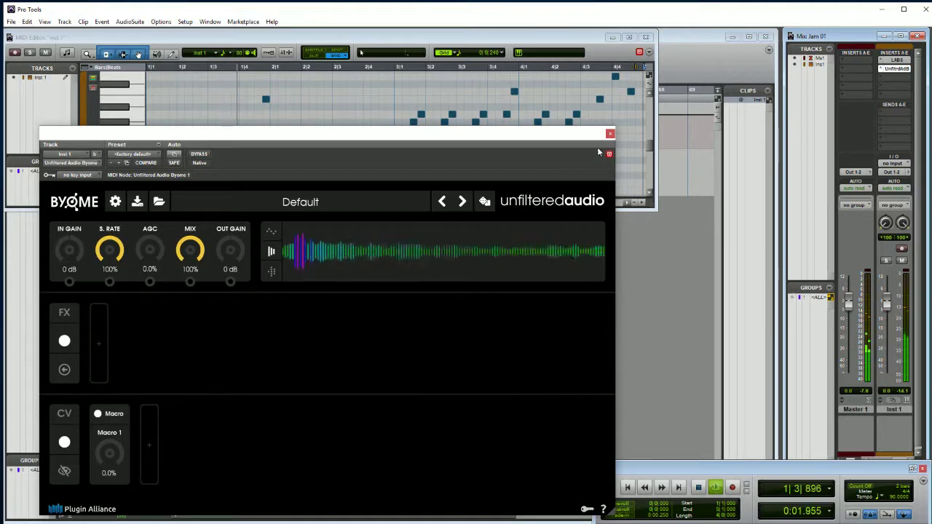
drag(590, 138, 623, 133)
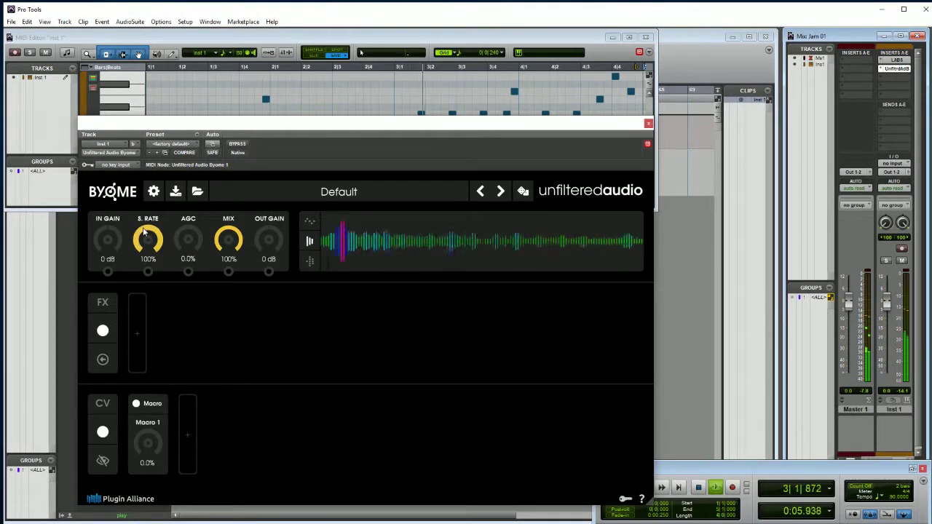
Audition the S. Rate control by sweeping it down to 1.0% and back up to 100%.
drag(149, 232, 148, 299)
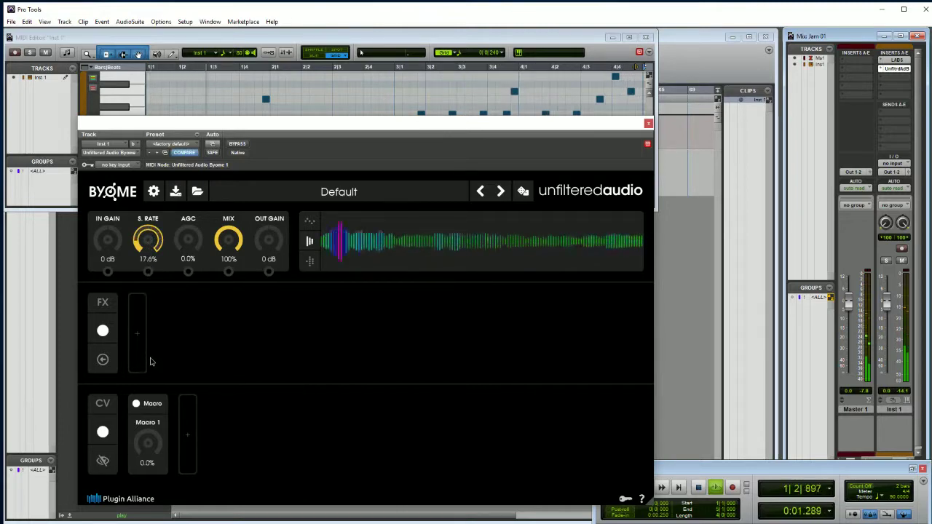
drag(151, 362, 151, 364)
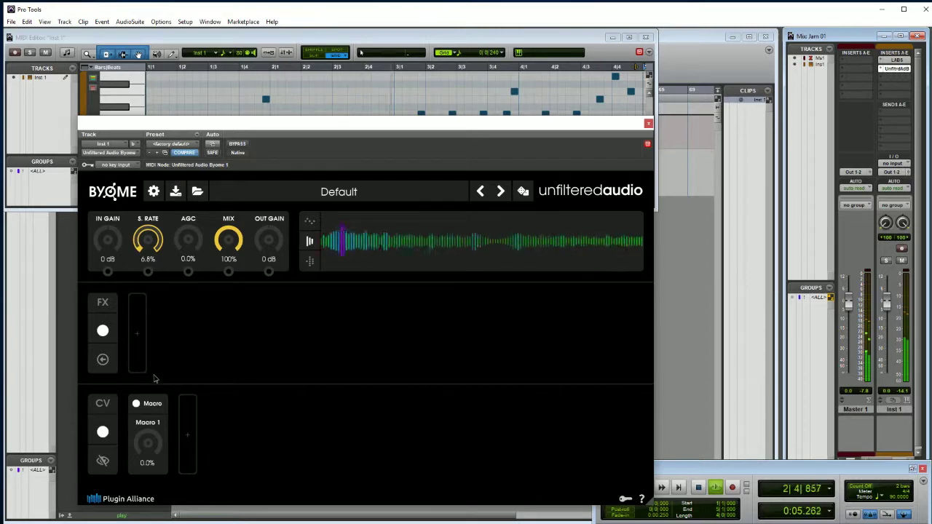
drag(154, 382, 155, 383)
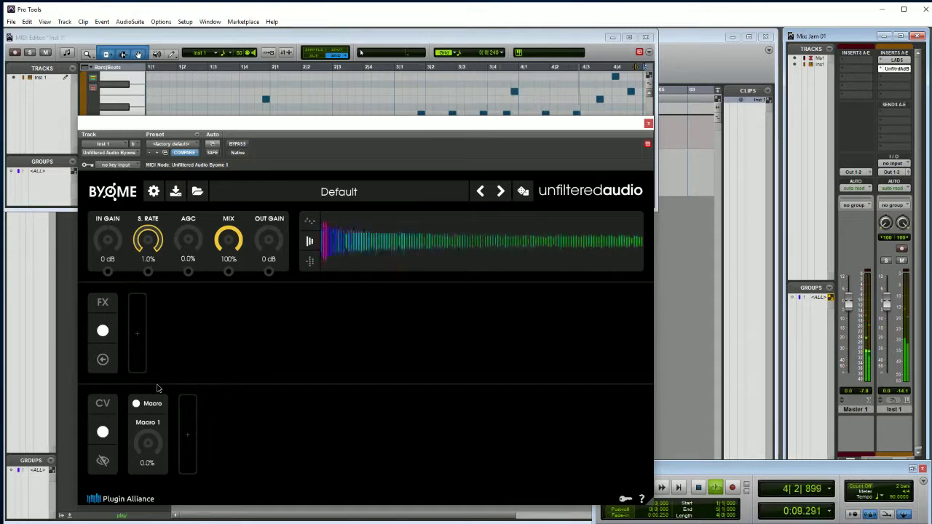
drag(159, 394, 166, 210)
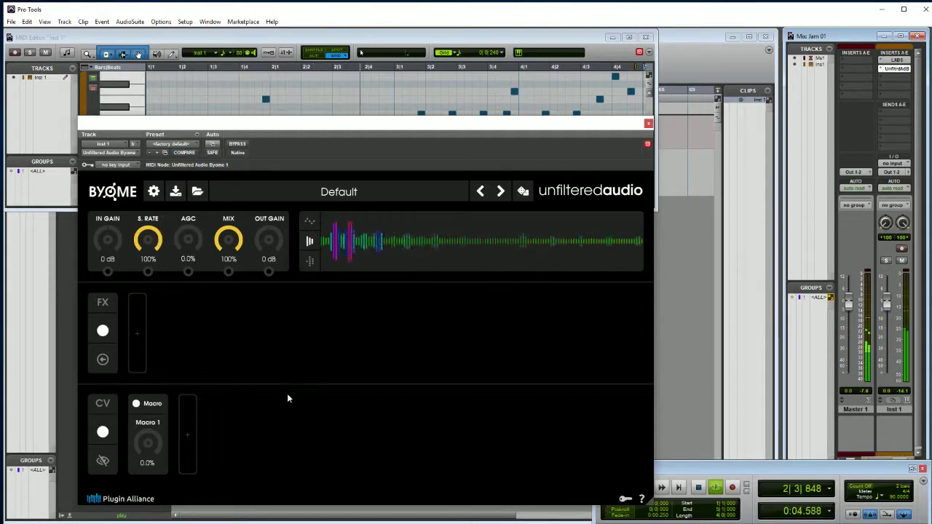
Modulate S. Rate with a new Sine LFO at 100% amplitude, and set S. Rate to 51.2%.
click(188, 431)
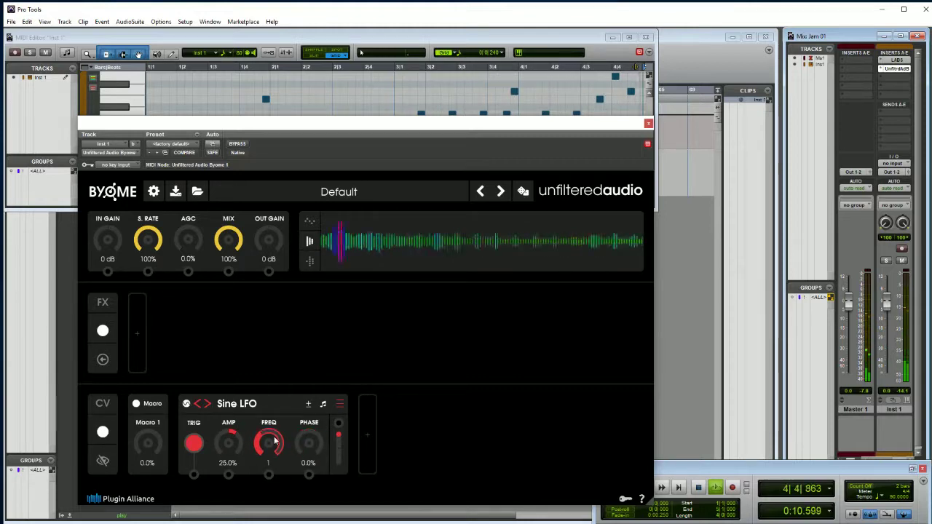
drag(275, 441, 228, 349)
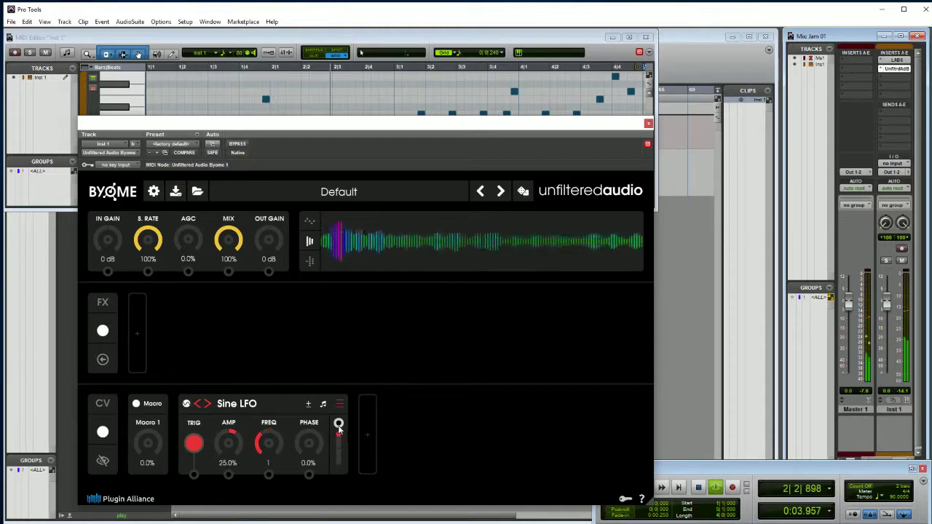
drag(338, 422, 148, 272)
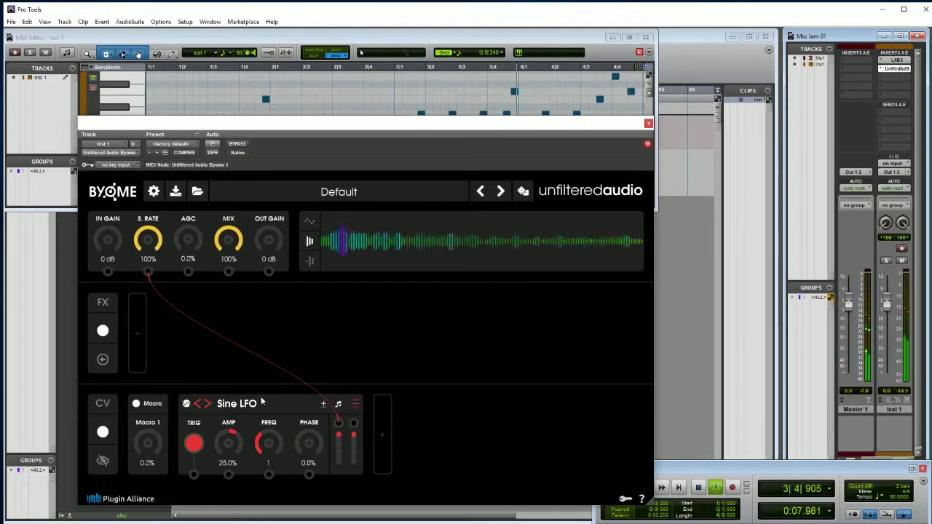
drag(233, 435, 223, 358)
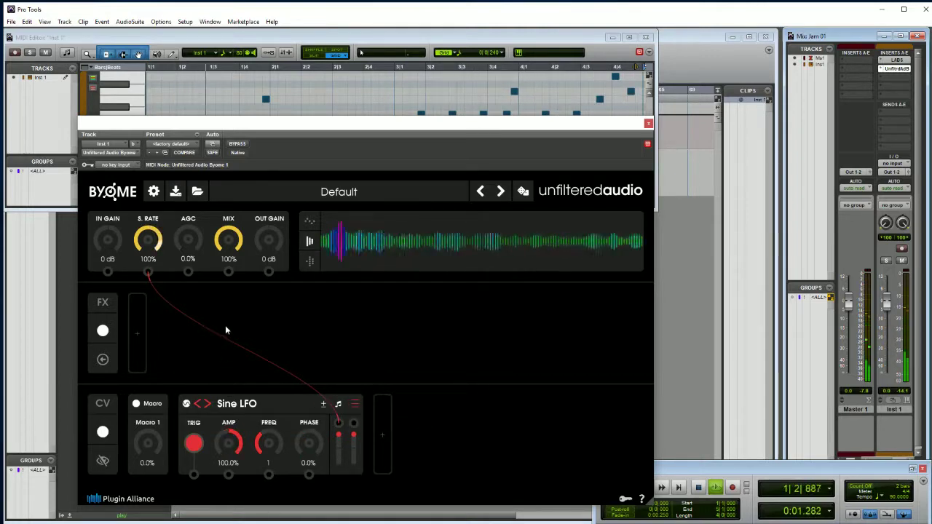
drag(156, 242, 157, 302)
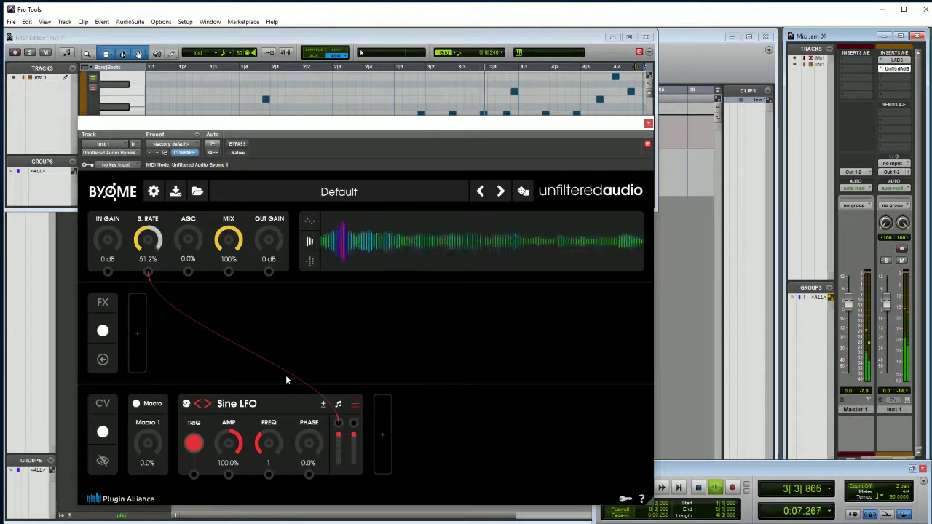
Add a second modulator as a Saw/Tri LFO with a 1/4th T frequency and patch it to S. Rate.
click(389, 440)
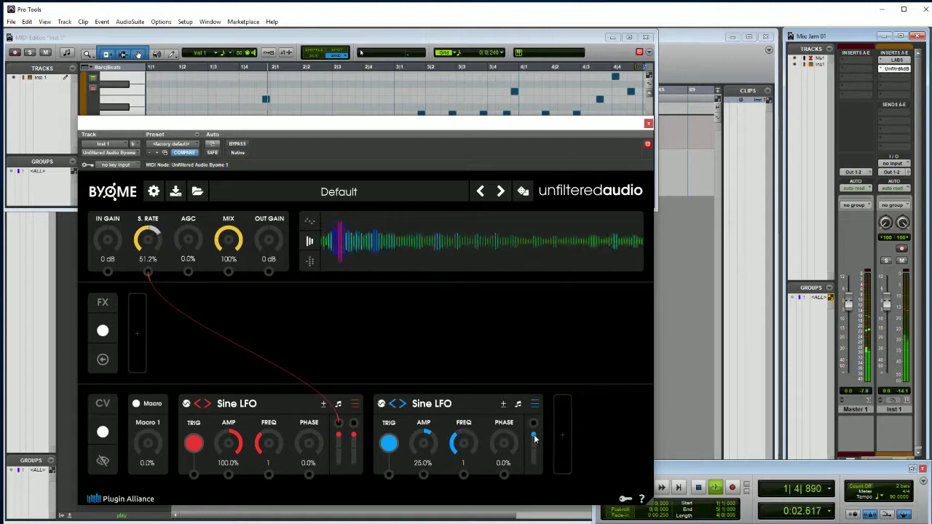
drag(469, 436, 473, 380)
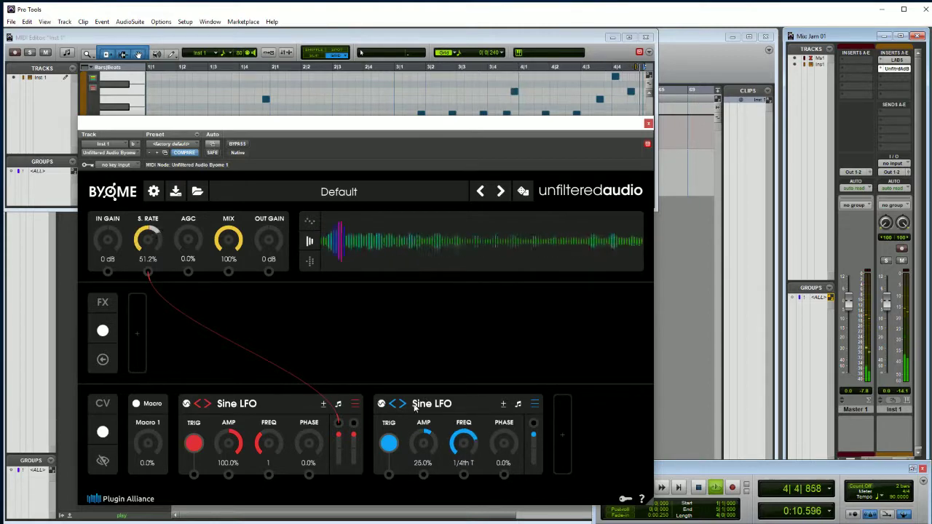
click(402, 404)
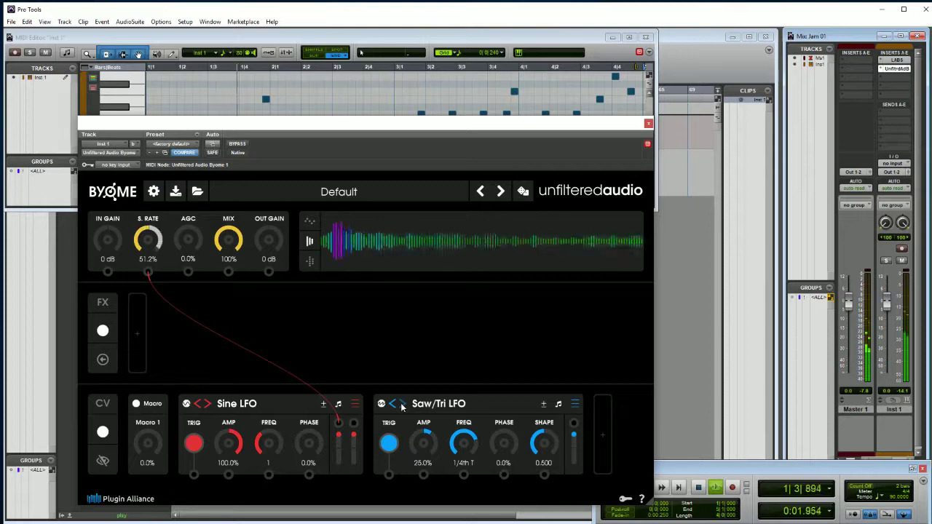
drag(574, 423, 148, 272)
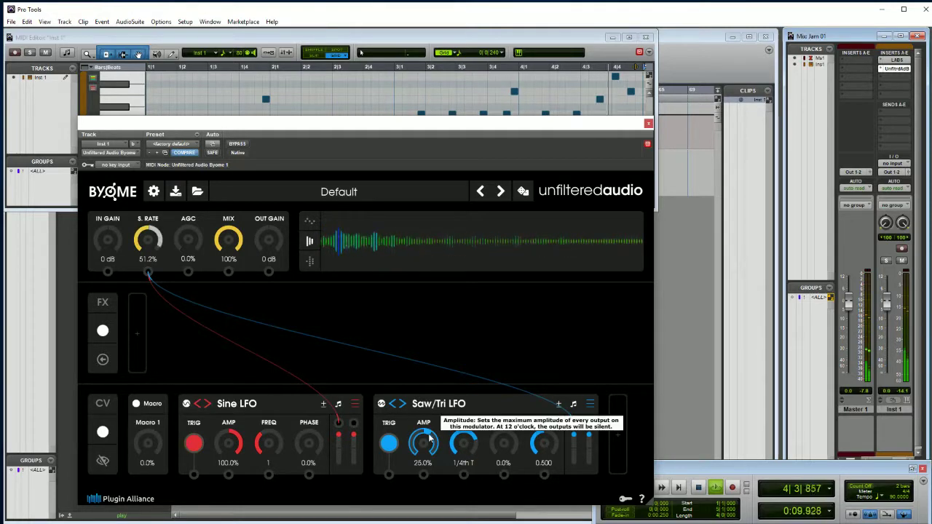
Balance the two modulators' amplitudes, with the Sine LFO at 67.9% and the Saw/Tri LFO at 37.3%.
drag(230, 443, 234, 486)
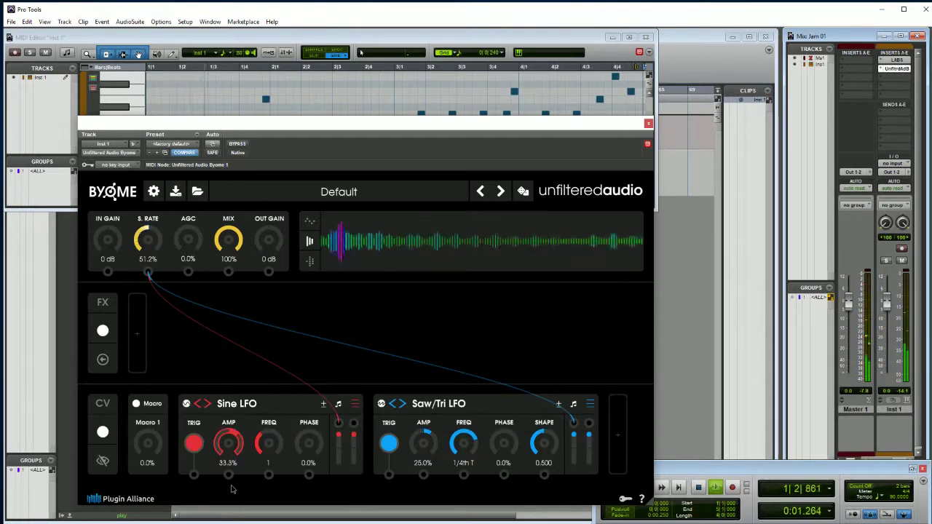
drag(424, 446, 426, 431)
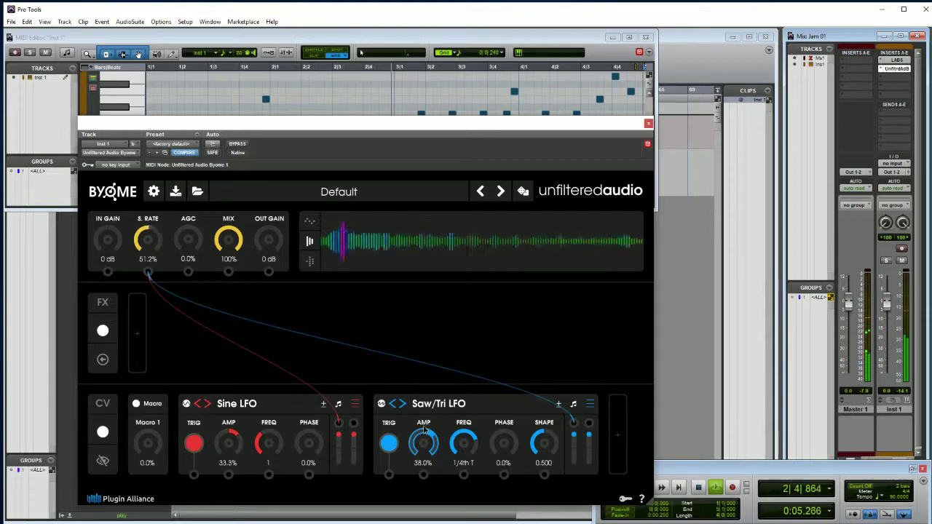
drag(425, 430, 425, 433)
drag(232, 435, 241, 408)
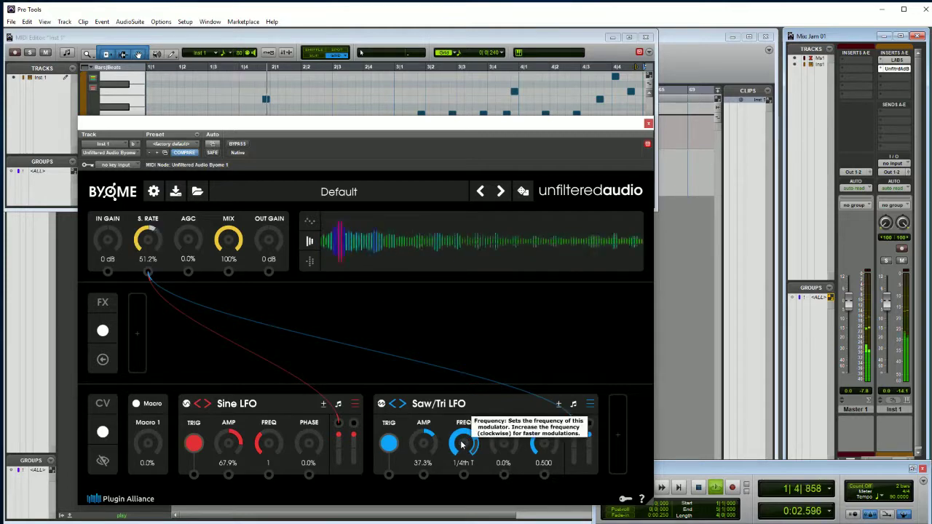
Raise the Saw/Tri LFO frequency to 1/16th and set the Sine LFO amplitude to 71.0%.
drag(460, 445, 462, 439)
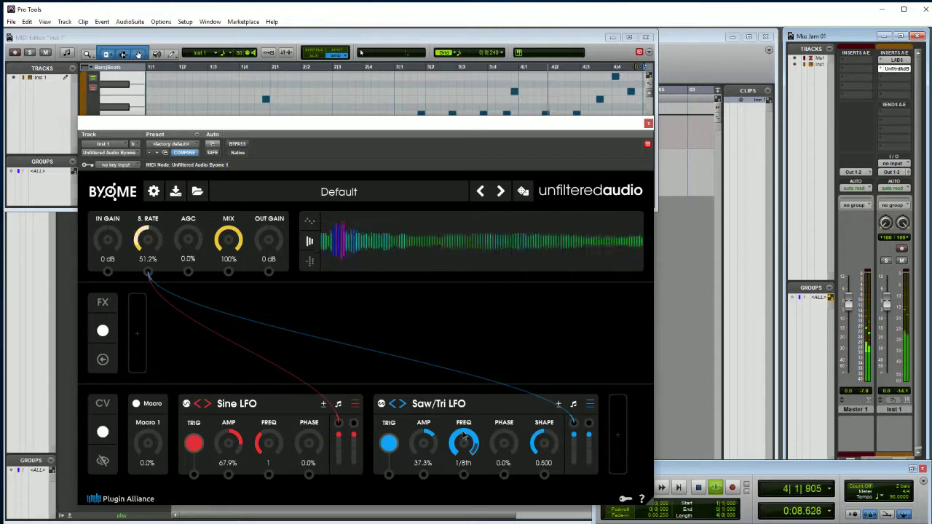
drag(462, 437, 464, 413)
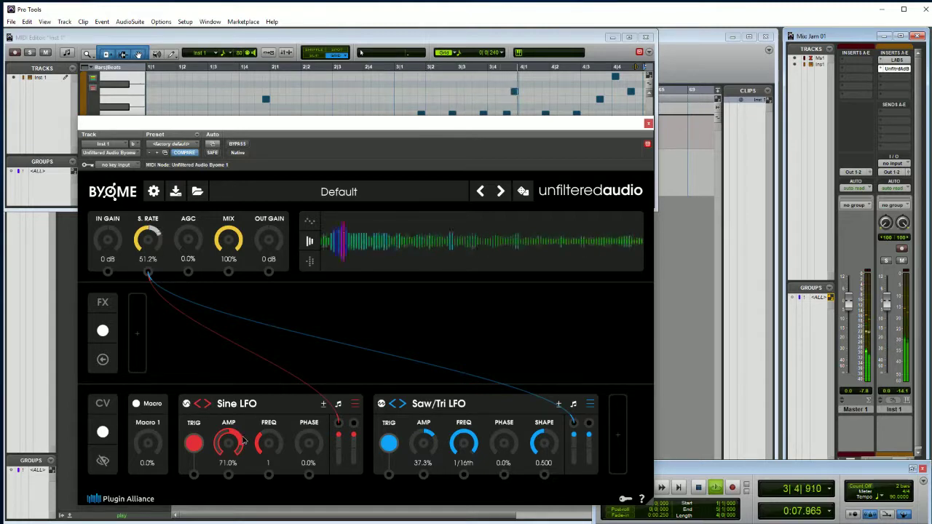
drag(242, 442, 246, 411)
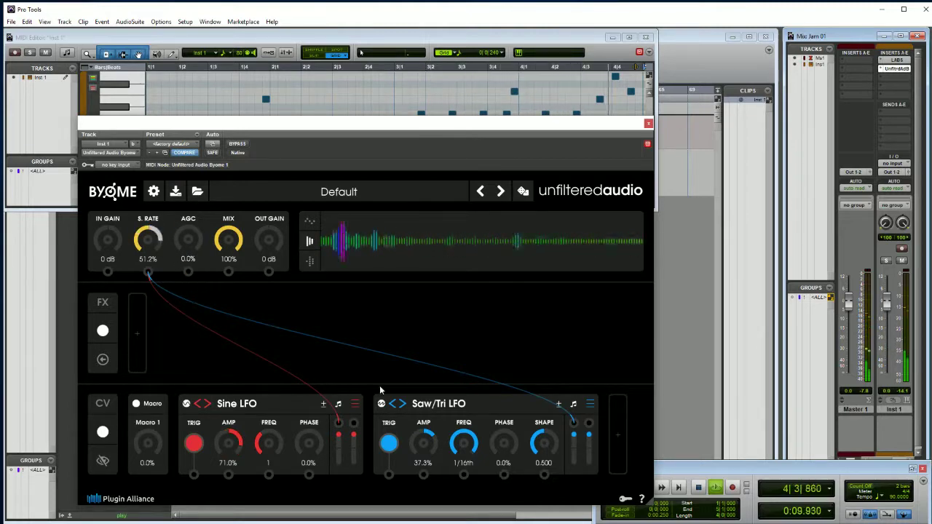
Add a Basic Filter effect, patch the Sine LFO to its cutoff, and lower the cutoff to 2.66 kHz.
click(137, 333)
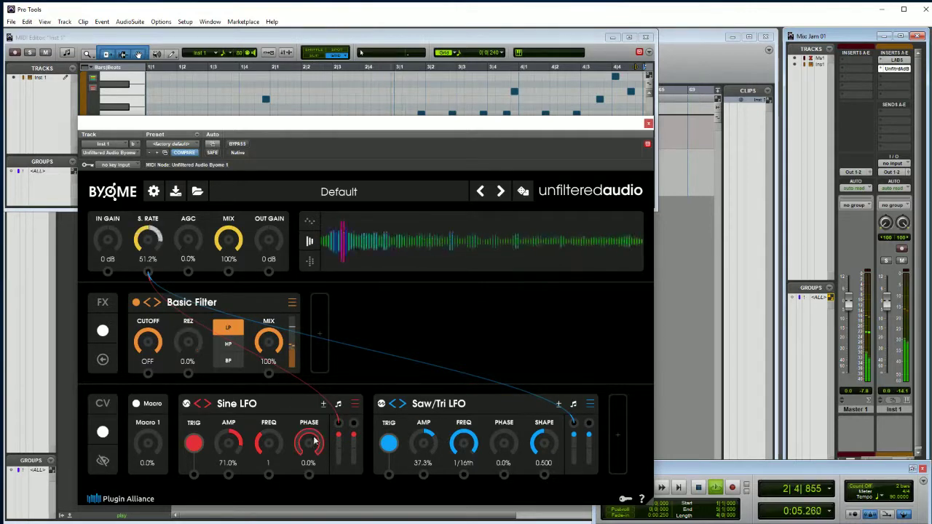
drag(339, 424, 148, 373)
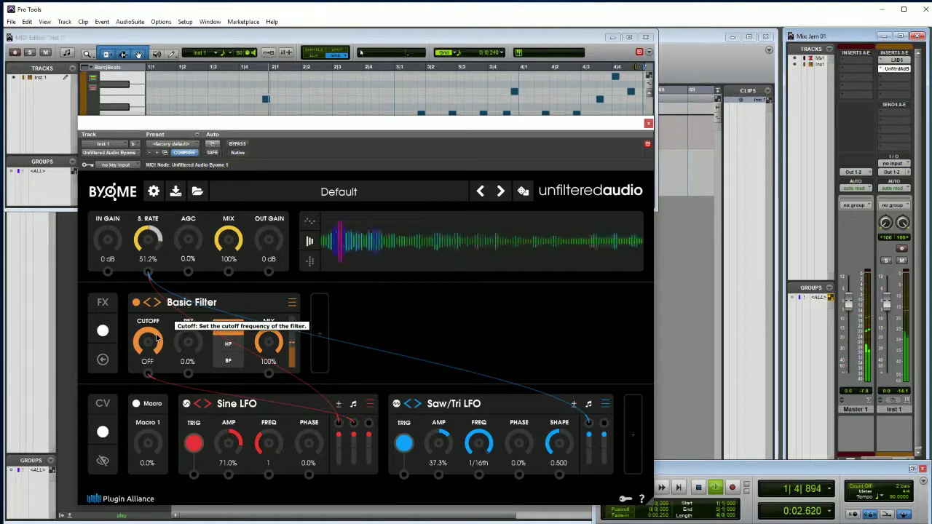
drag(156, 338, 153, 396)
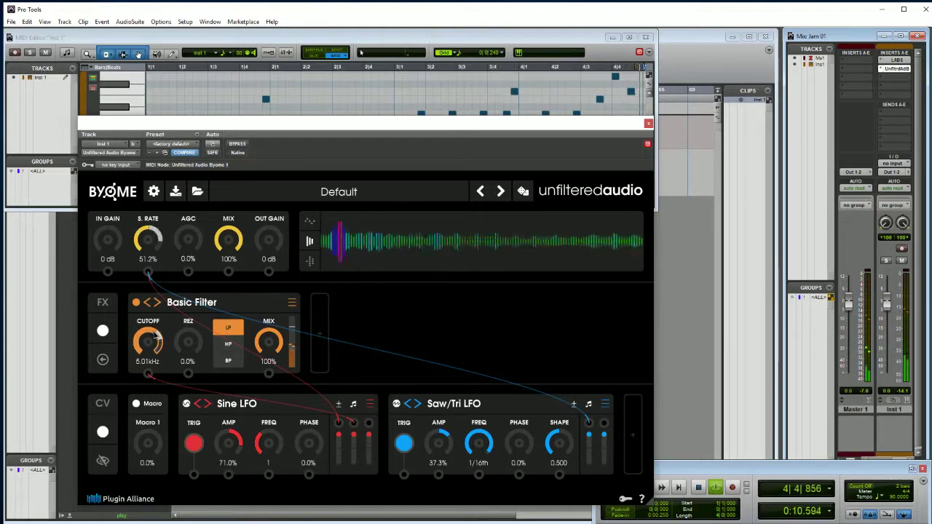
drag(152, 335, 153, 353)
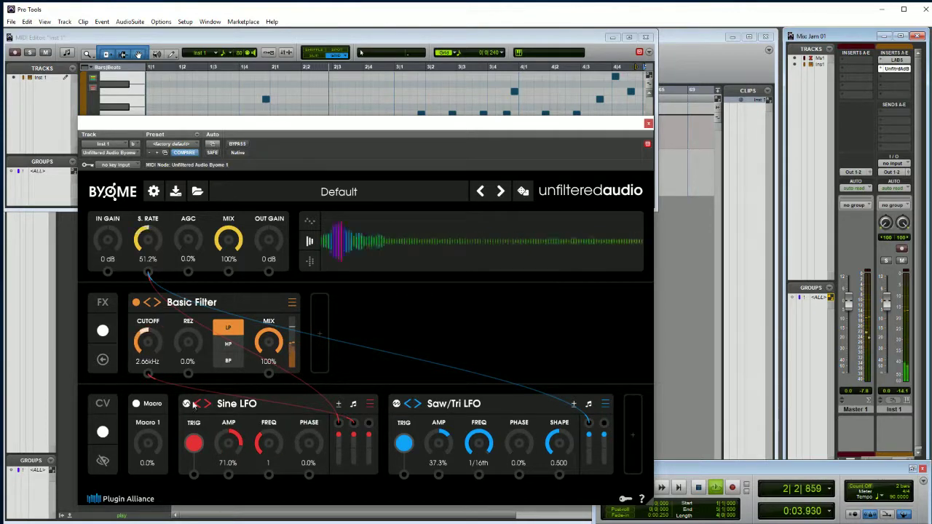
Reduce the Sine LFO amplitude to 42.6% and set the Basic Filter cutoff to 4.51 kHz.
drag(231, 441, 232, 470)
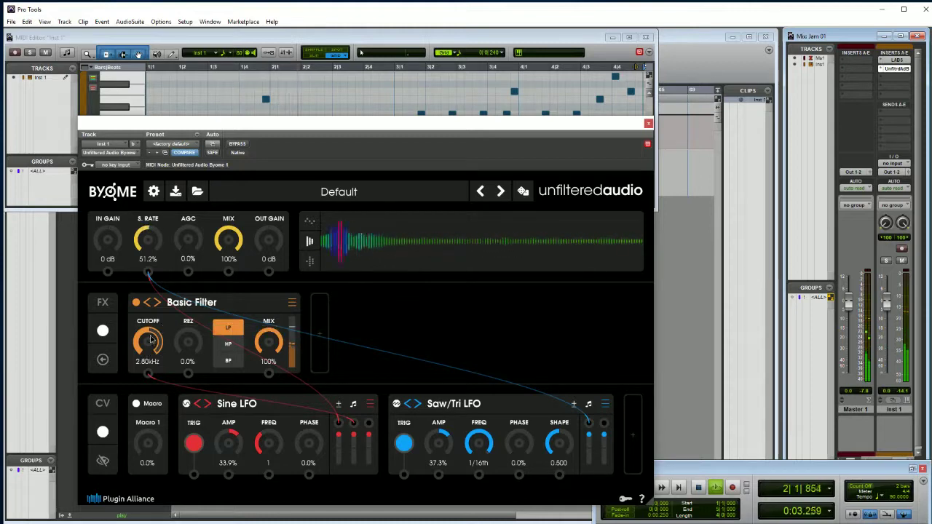
drag(151, 339, 152, 326)
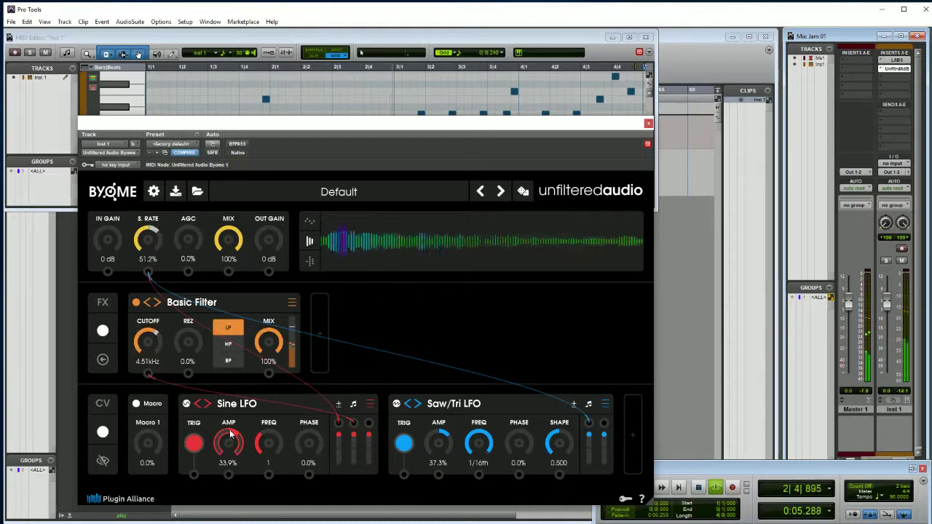
drag(230, 434, 231, 426)
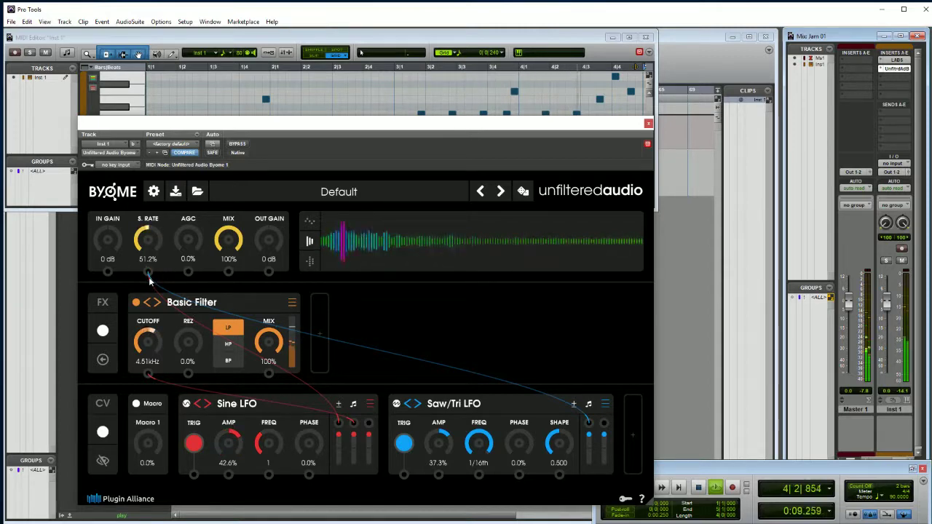
Disconnect both LFOs from S. Rate and patch the Saw/Tri LFO to the Basic Filter's resonance.
mouse_move(150, 279)
mouse_down()
mouse_move(225, 320)
mouse_move(150, 277)
mouse_move(157, 290)
mouse_up()
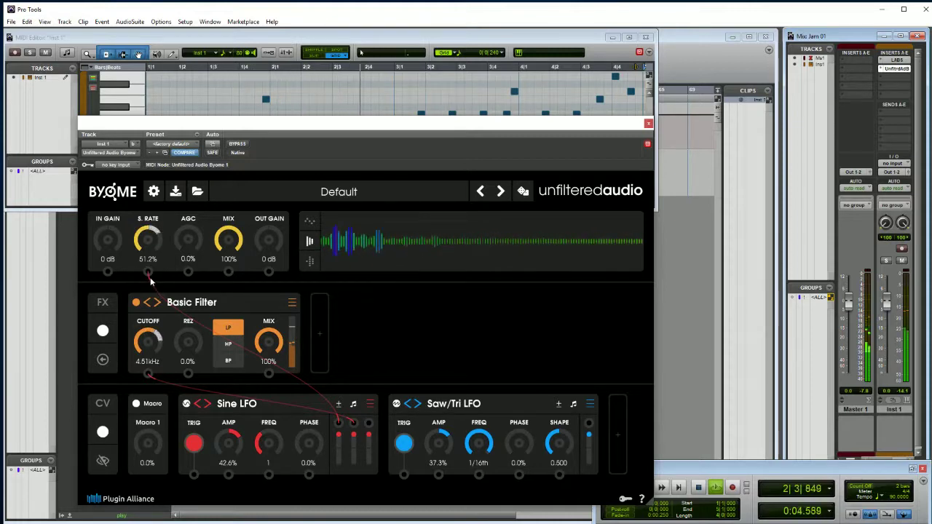
drag(149, 282, 154, 287)
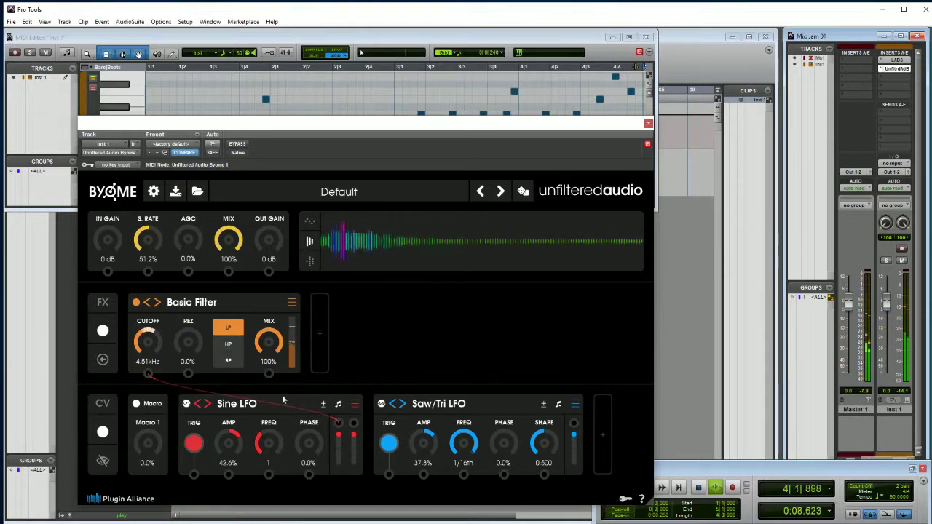
drag(573, 422, 188, 374)
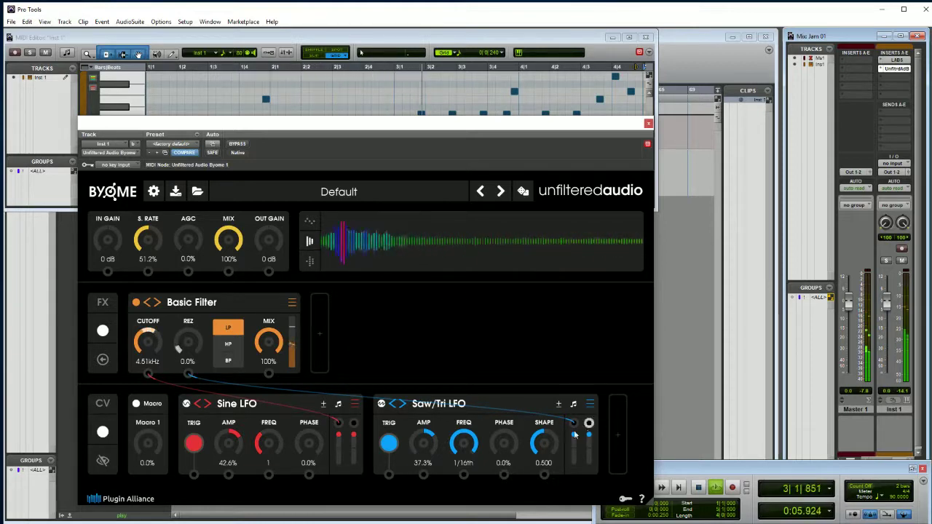
Slow the Saw/Tri LFO frequency to 1/4th T and raise its amplitude to 75.0%.
drag(465, 445, 467, 489)
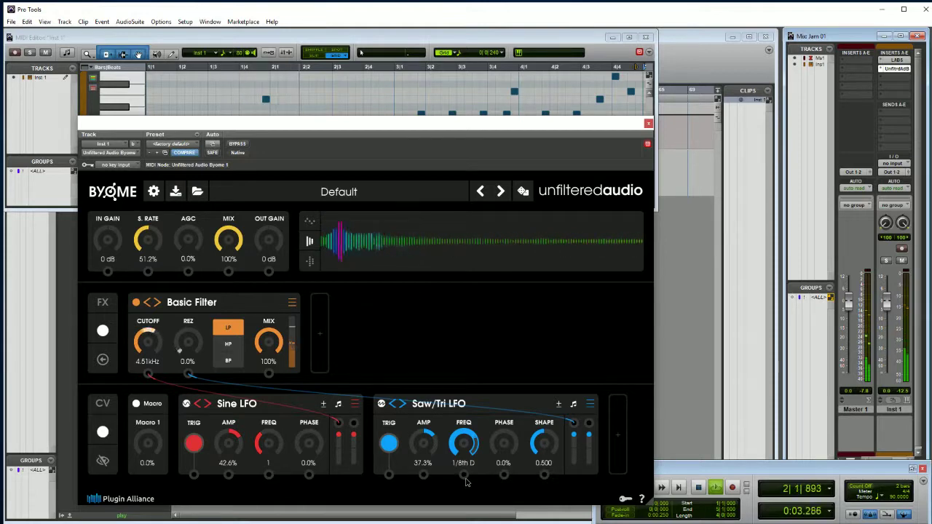
drag(467, 482, 468, 479)
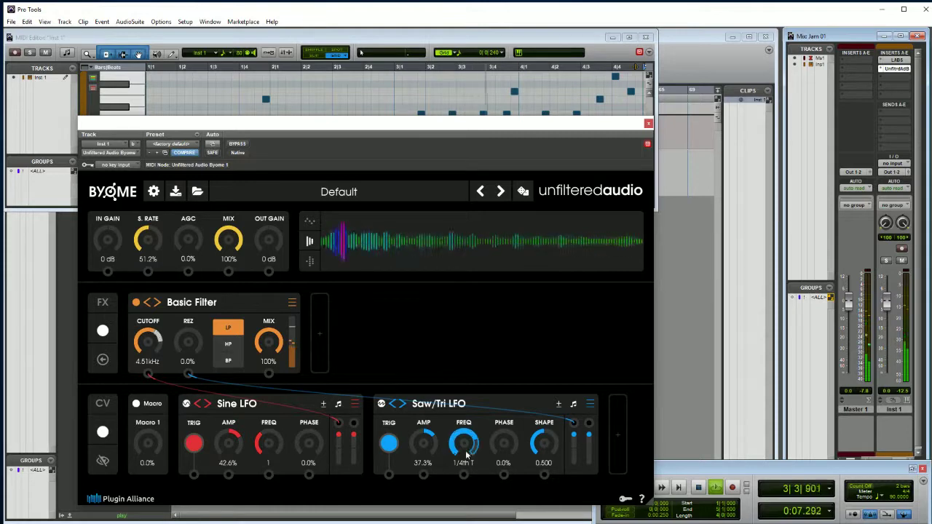
drag(431, 437, 432, 432)
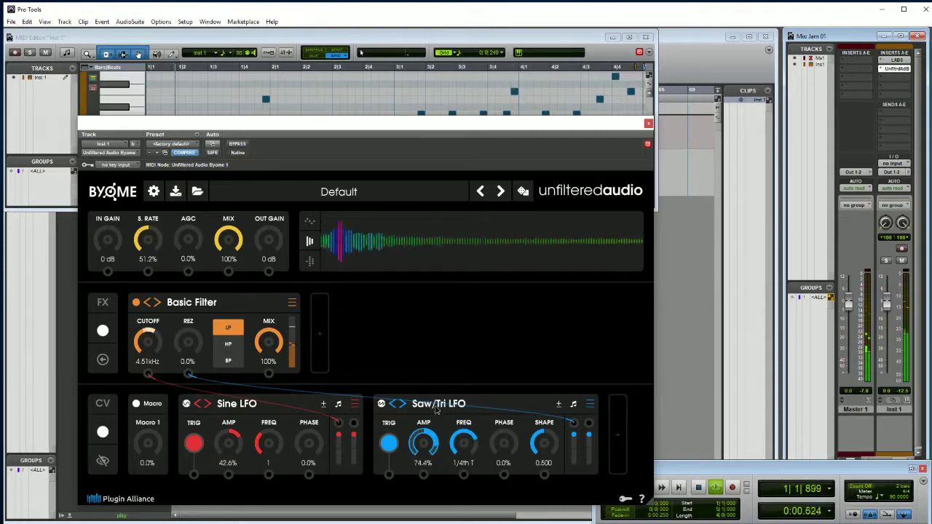
drag(436, 411, 437, 410)
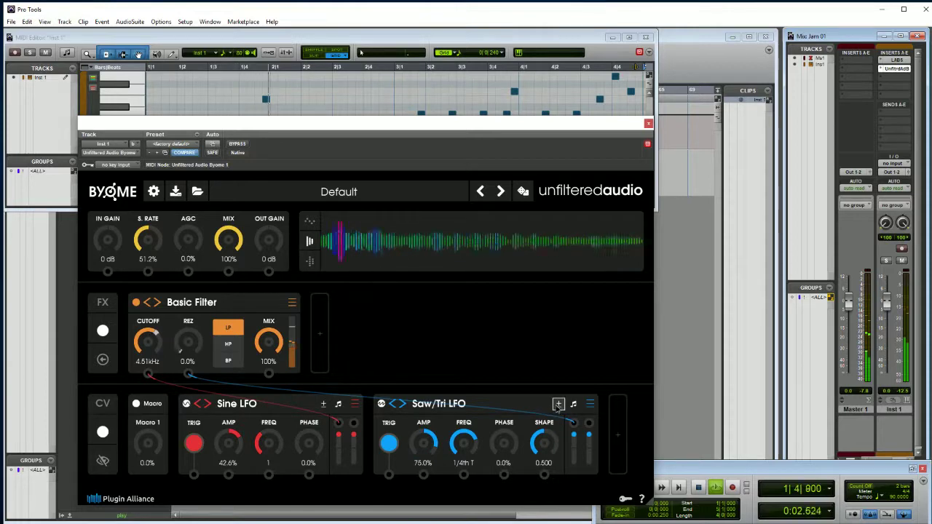
Change the Saw/Tri LFO to a Square LFO at 1/16th D with 62.0% amplitude, and lower the Basic Filter mix to 50.9%.
click(401, 405)
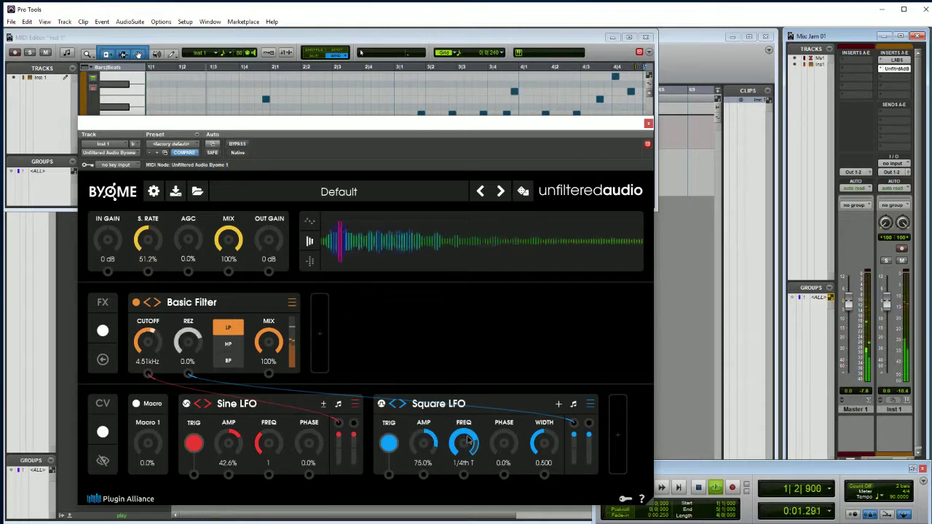
drag(467, 440, 468, 430)
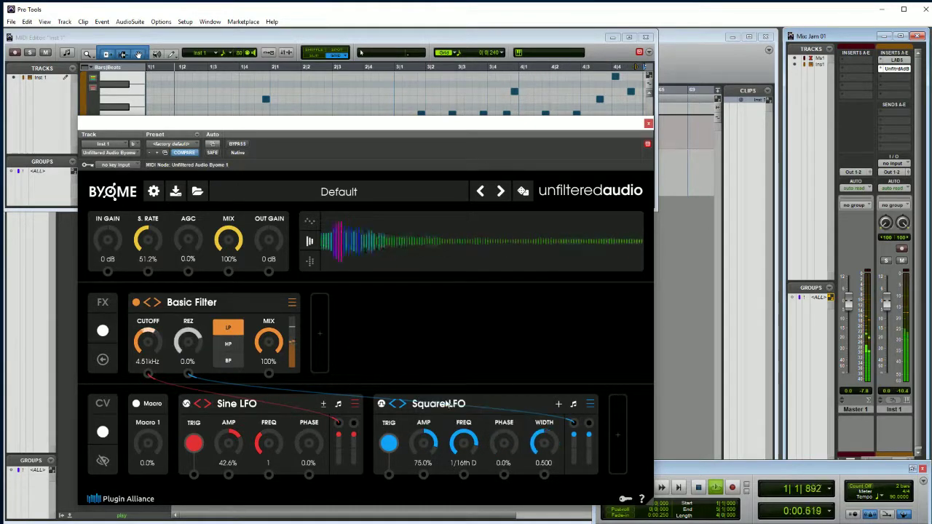
drag(273, 339, 272, 416)
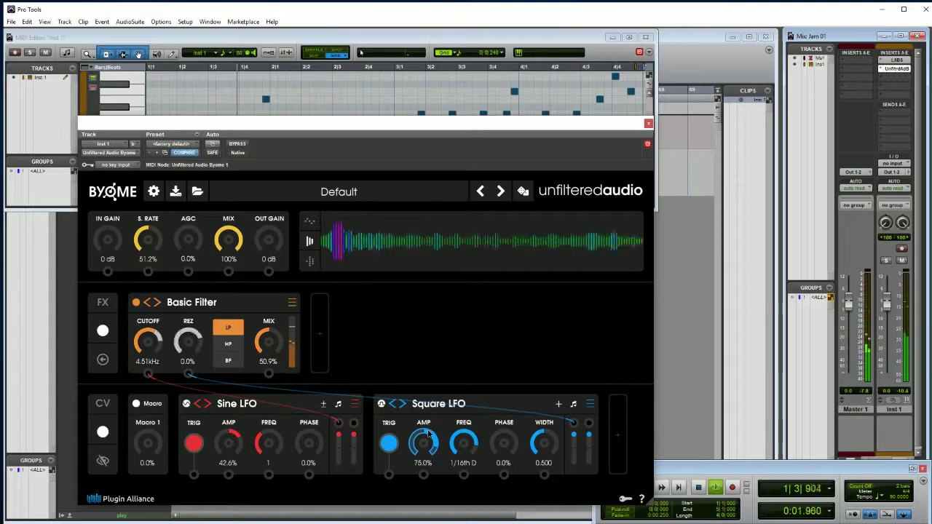
drag(429, 435, 430, 444)
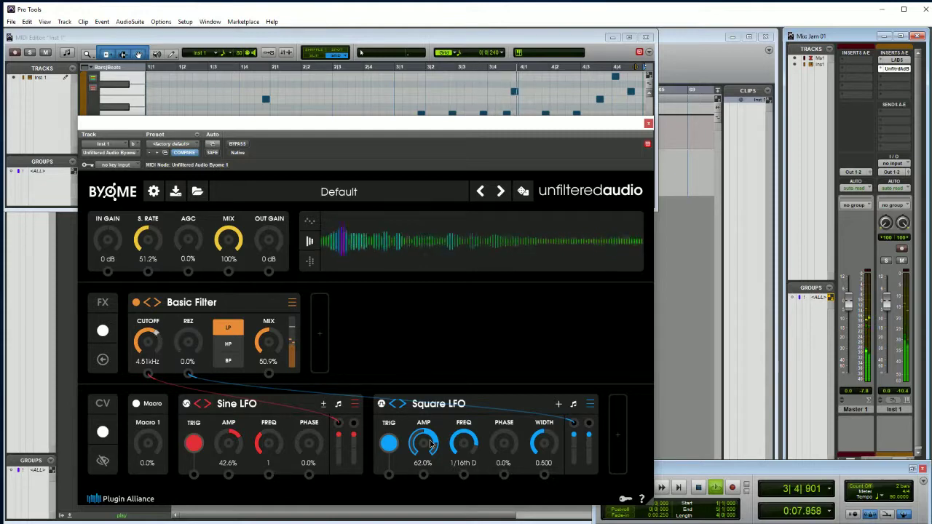
Patch the Sine LFO to the Square LFO's amplitude at reduced depth, and set the Basic Filter mix to 54.9%.
drag(354, 424, 419, 474)
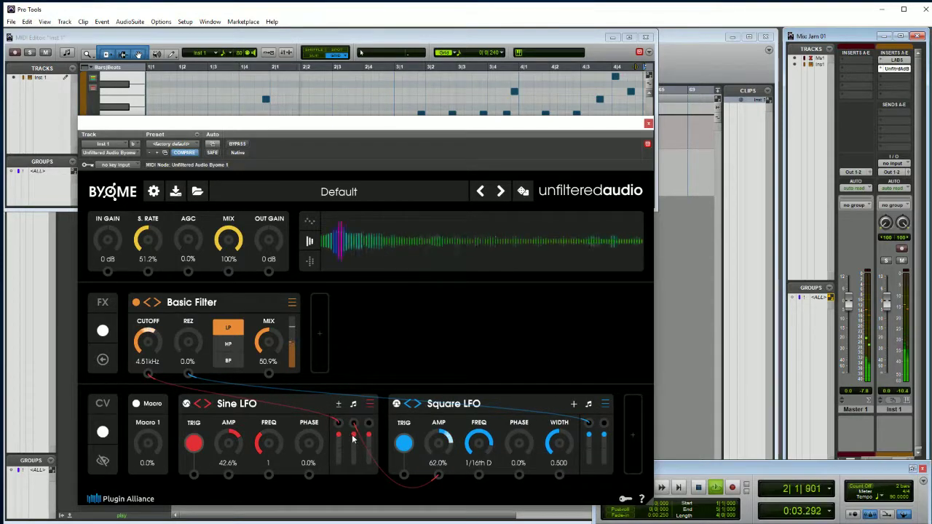
drag(355, 435, 358, 453)
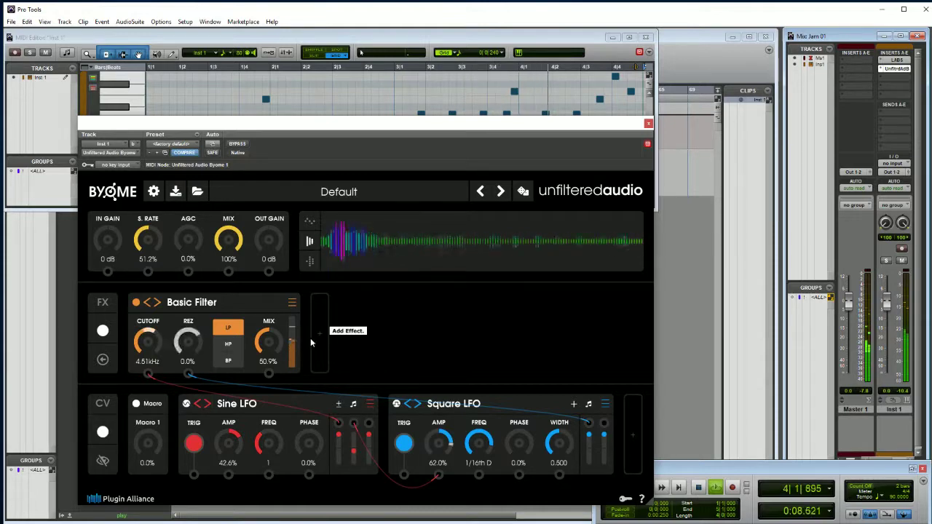
drag(274, 342, 279, 313)
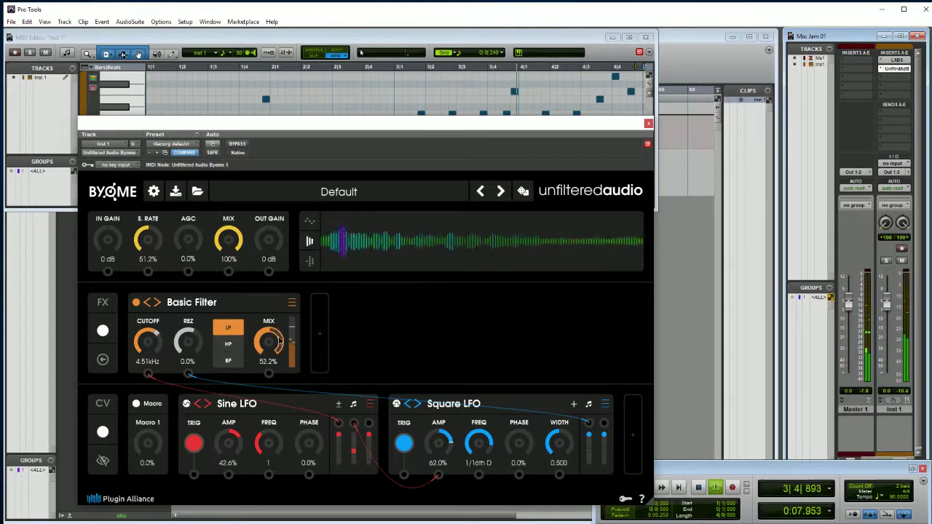
Add a second effect after the Basic Filter and change it to the Sandman Diffuse reverb.
click(319, 334)
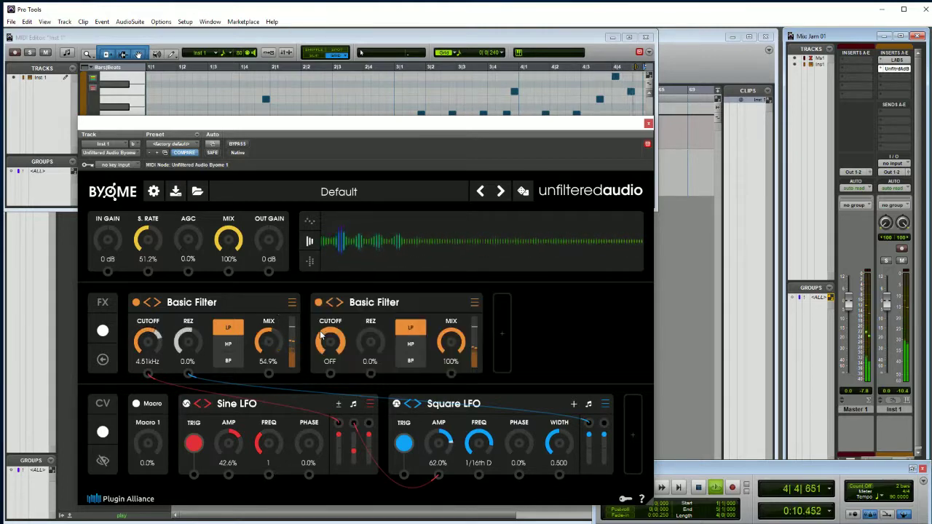
click(474, 304)
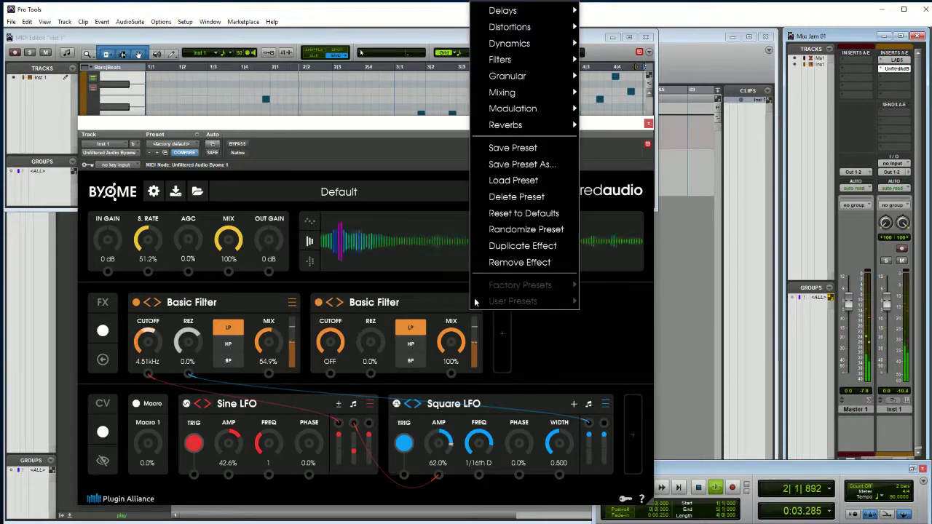
mouse_move(547, 124)
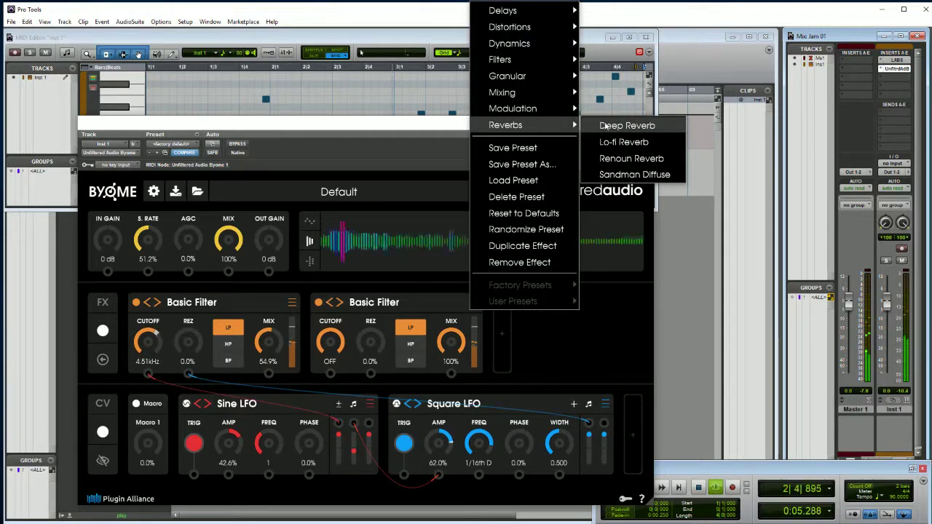
click(640, 174)
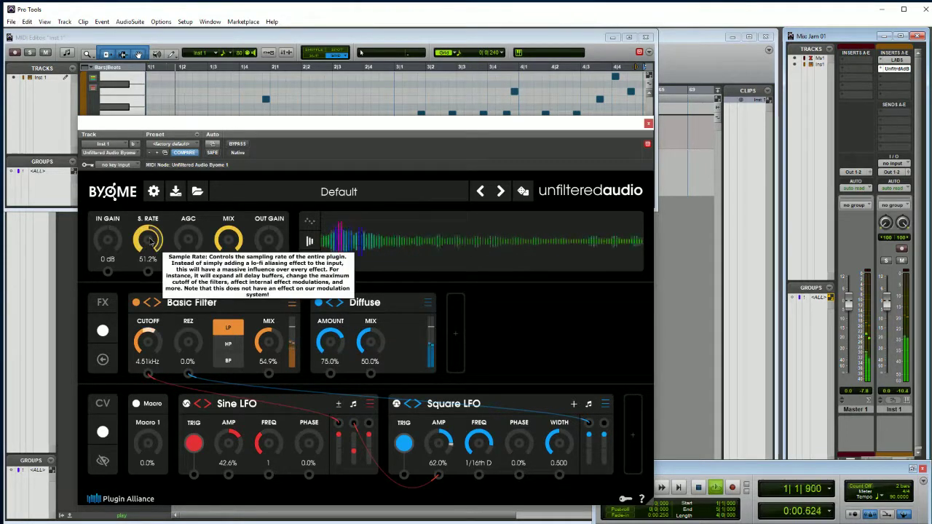
Sweep the global sample rate between 100% and 45.4%, and leave it at 100%.
drag(153, 239, 155, 119)
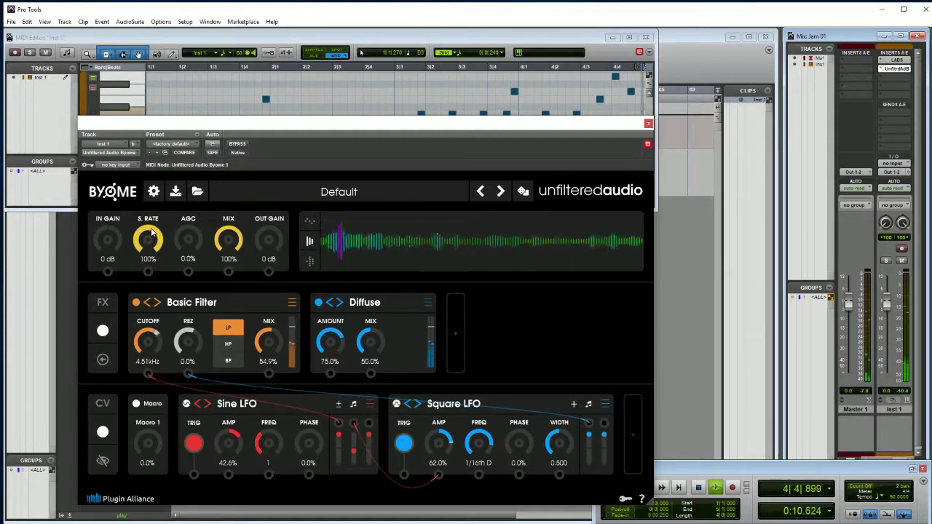
mouse_move(151, 232)
drag(152, 231, 157, 314)
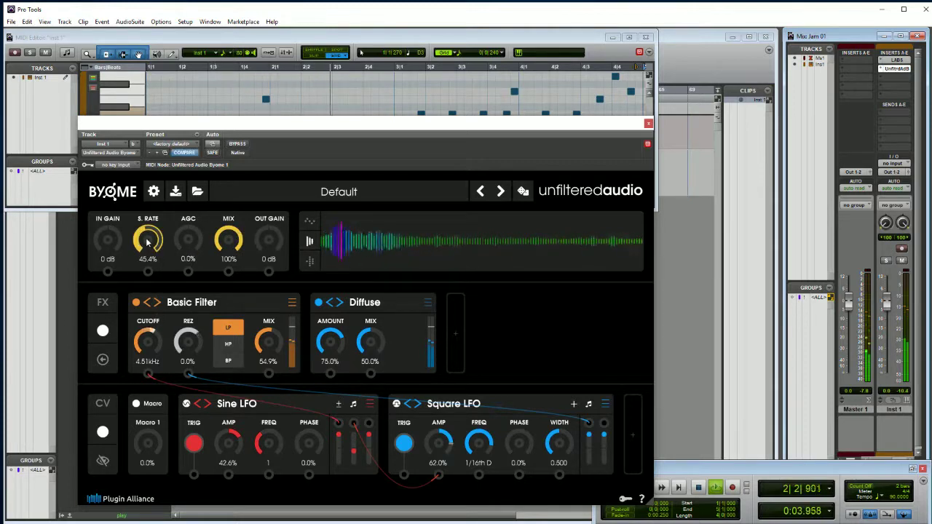
mouse_move(147, 238)
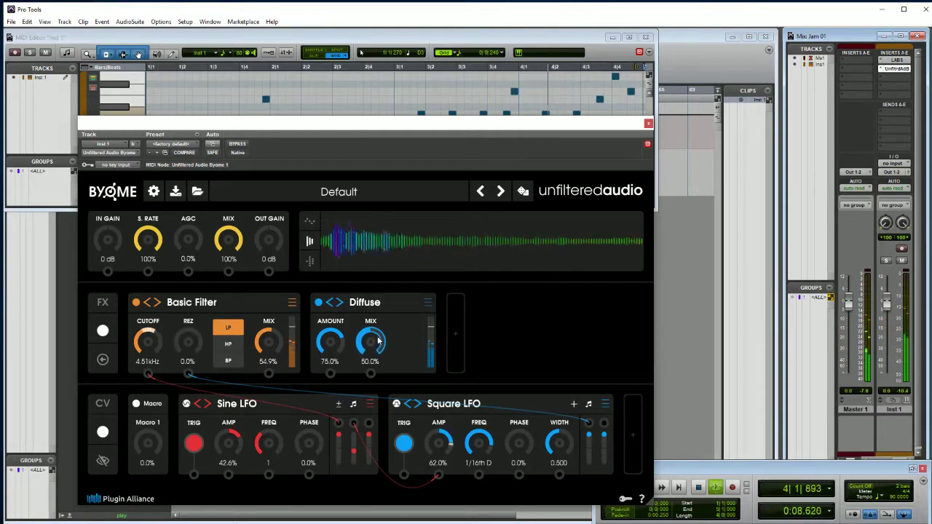
Set the Diffuse reverb's mix to 79.6% and its amount to 75.3%.
drag(376, 342, 380, 293)
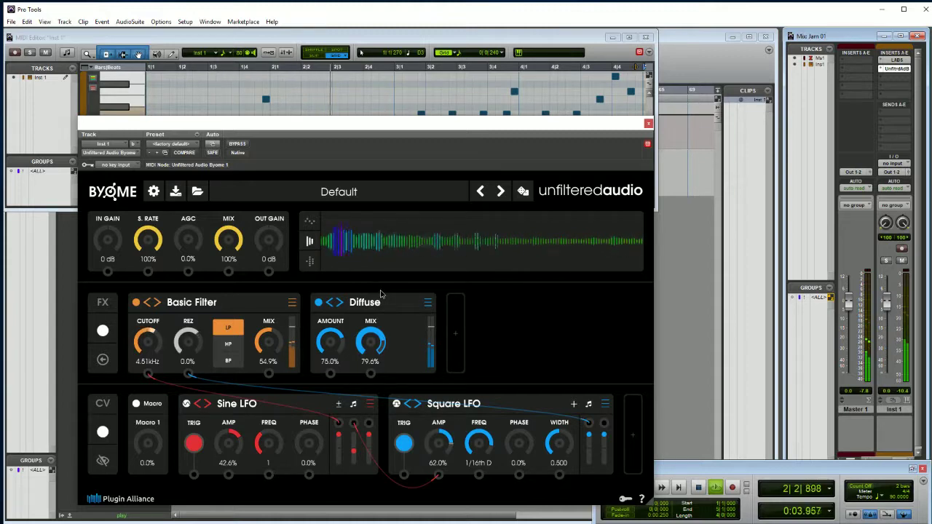
drag(343, 342, 345, 326)
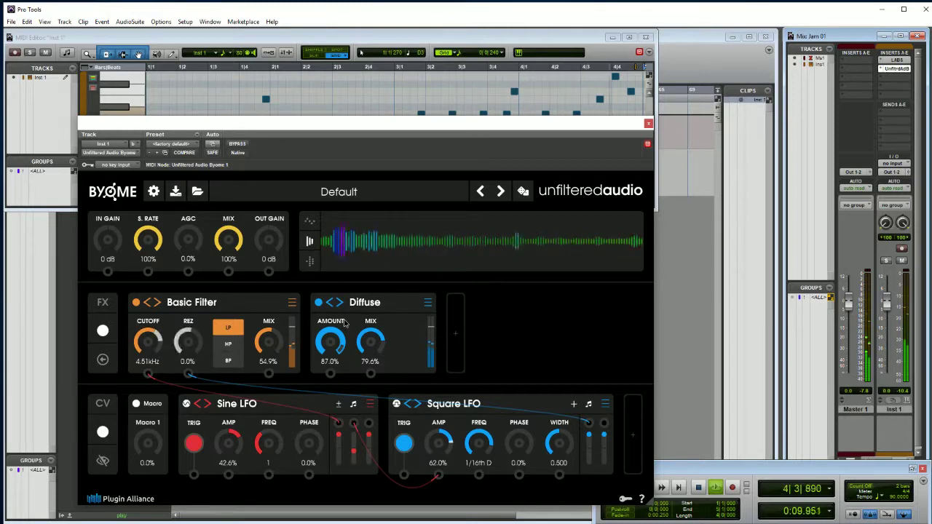
drag(345, 323, 345, 337)
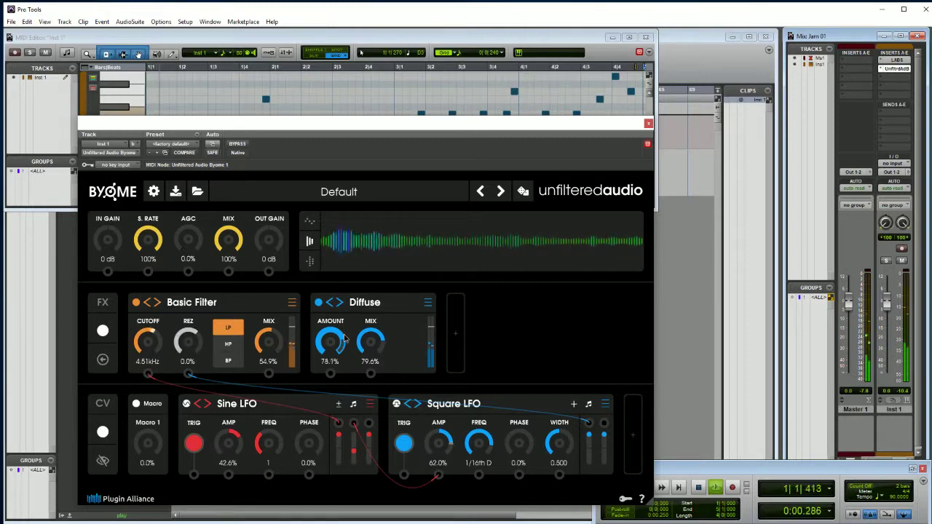
Add another Sine LFO after the Square LFO, patch it to the Diffuse amount, and set that amount to 44.4%.
click(634, 435)
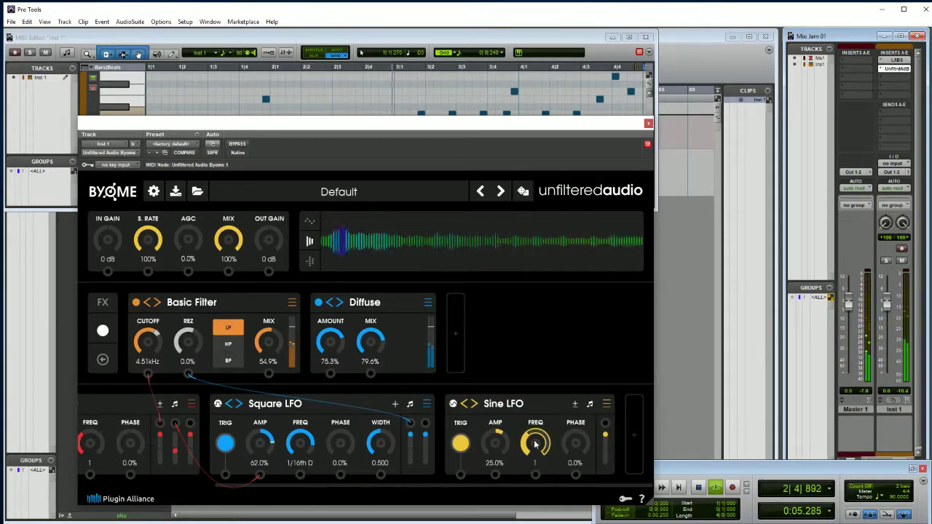
drag(535, 474, 330, 373)
drag(605, 423, 332, 374)
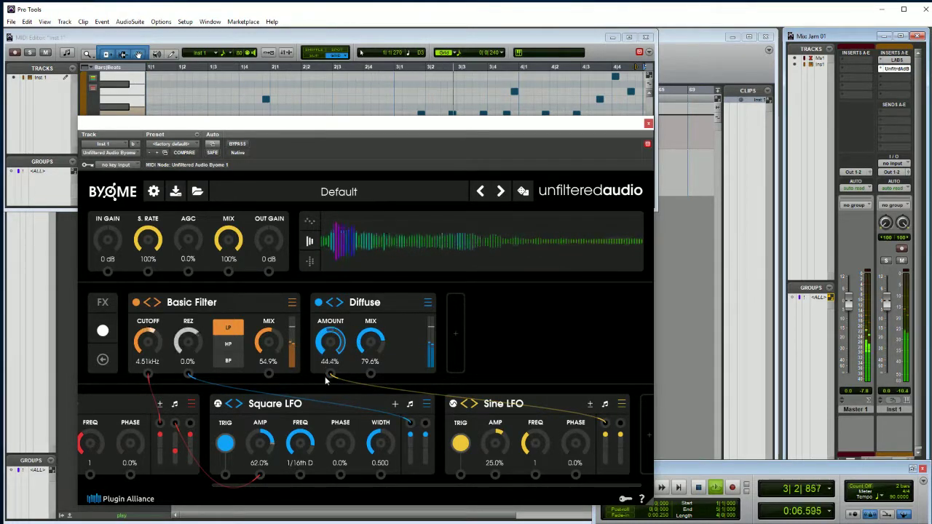
Raise the new Sine LFO's amplitude to 52.2% and the Diffuse mix to 86.7%.
mouse_move(494, 441)
mouse_down()
mouse_move(493, 416)
mouse_move(493, 447)
mouse_up()
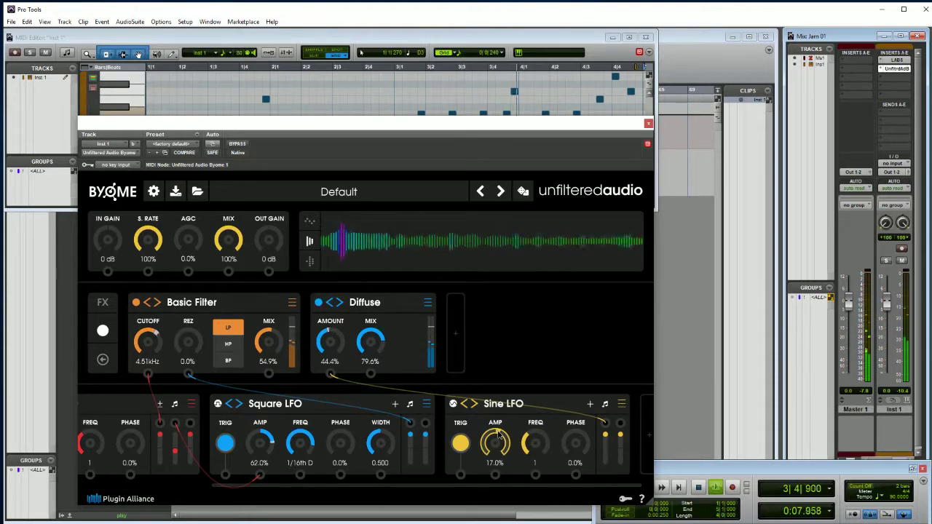
drag(498, 434, 501, 416)
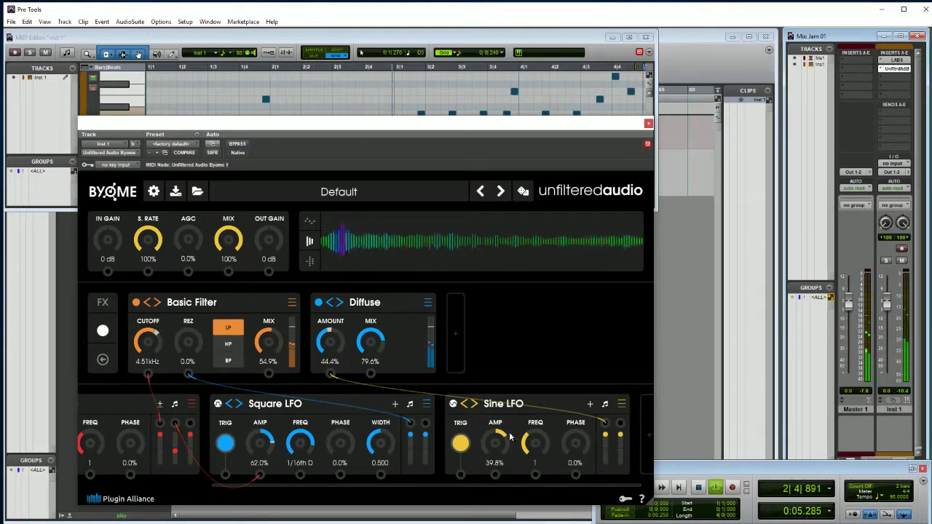
scroll(507, 434, up, 3)
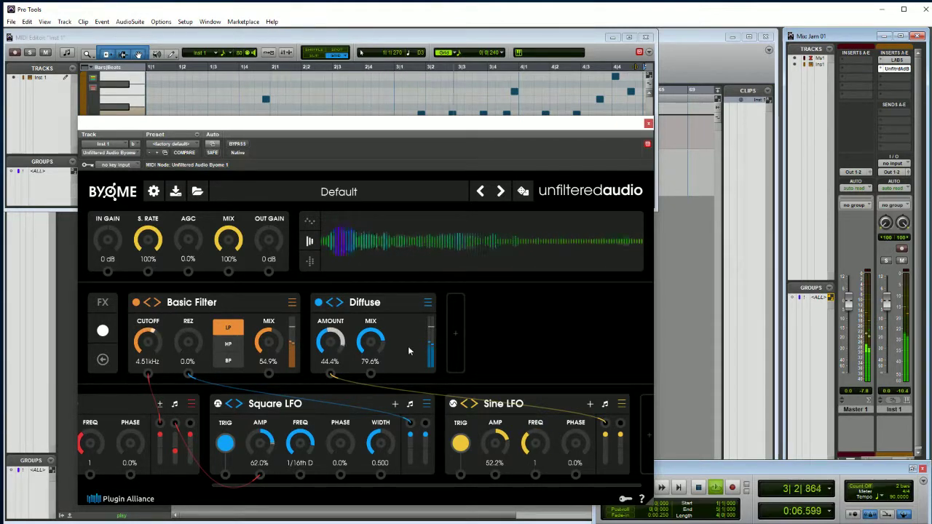
scroll(382, 332, up, 3)
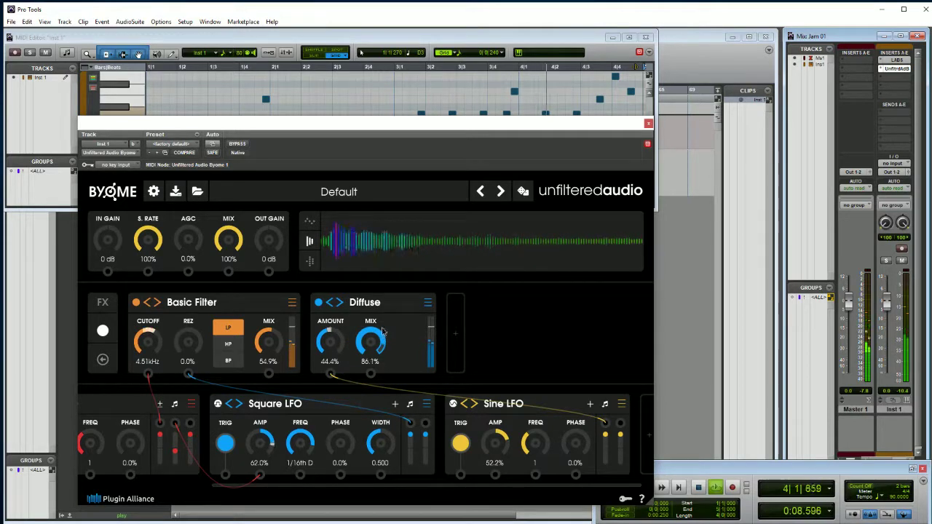
scroll(383, 331, up, 1)
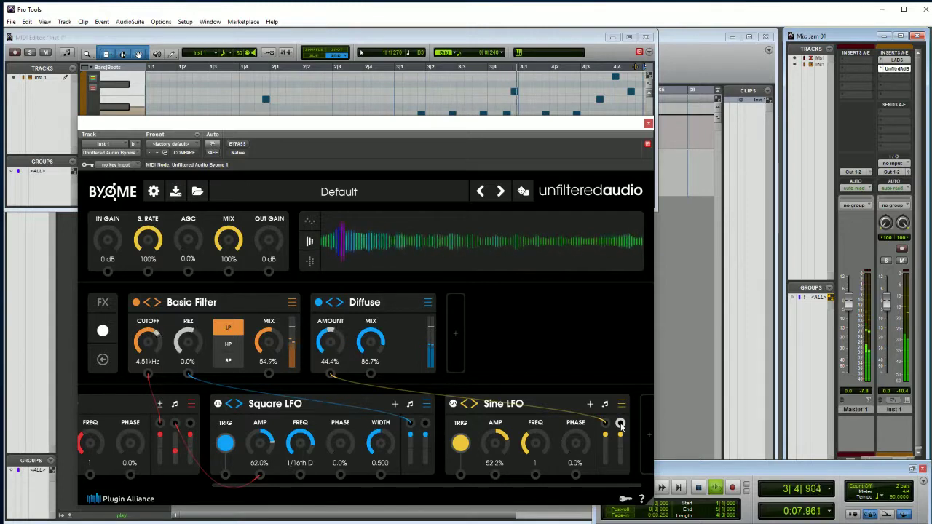
Patch the new Sine LFO to the Diffuse mix at reduced depth, and lower the mix to 36.4%.
drag(621, 424, 370, 375)
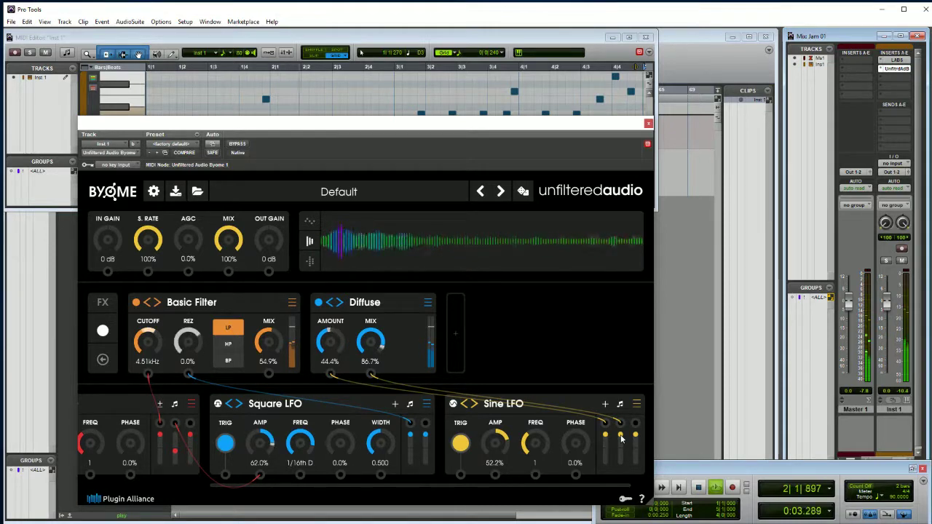
drag(621, 436, 622, 460)
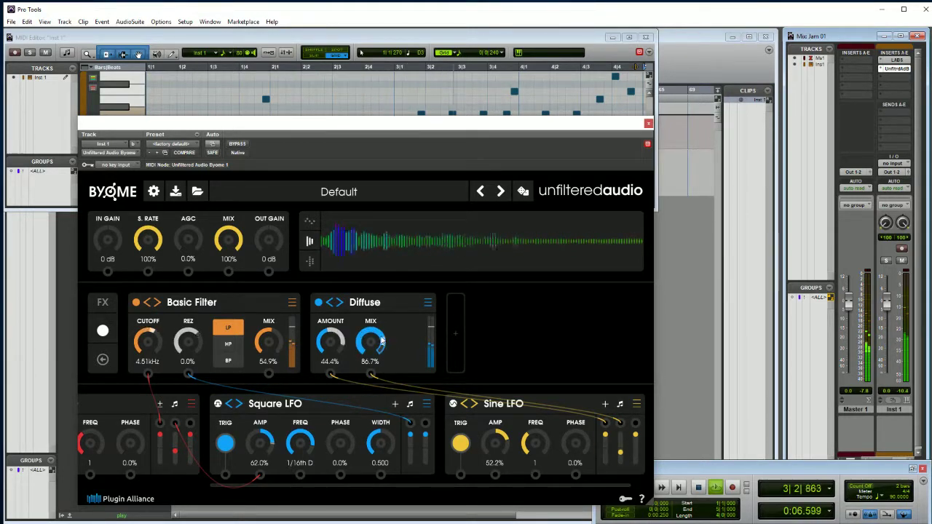
drag(377, 367, 380, 415)
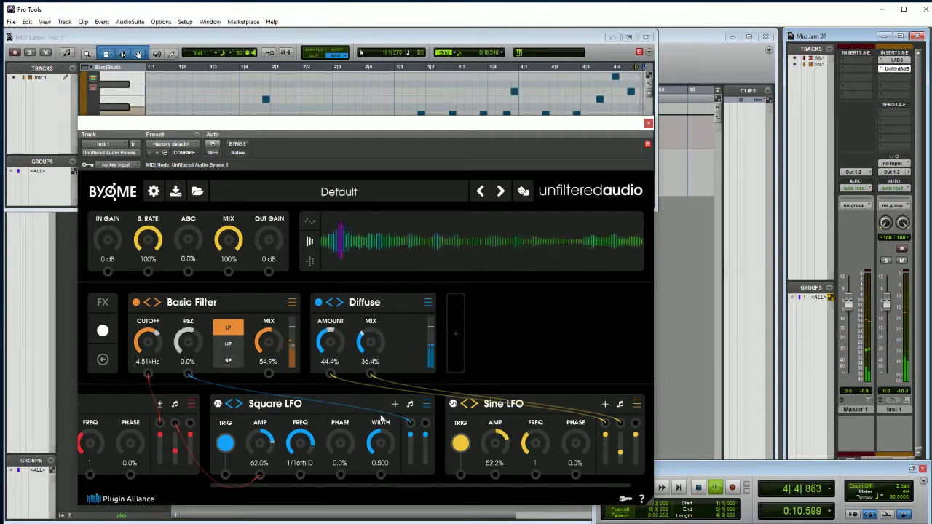
Raise the Sine LFO's modulation depth on the Diffuse mix slightly, and set the mix to 50.6%.
drag(621, 455, 621, 446)
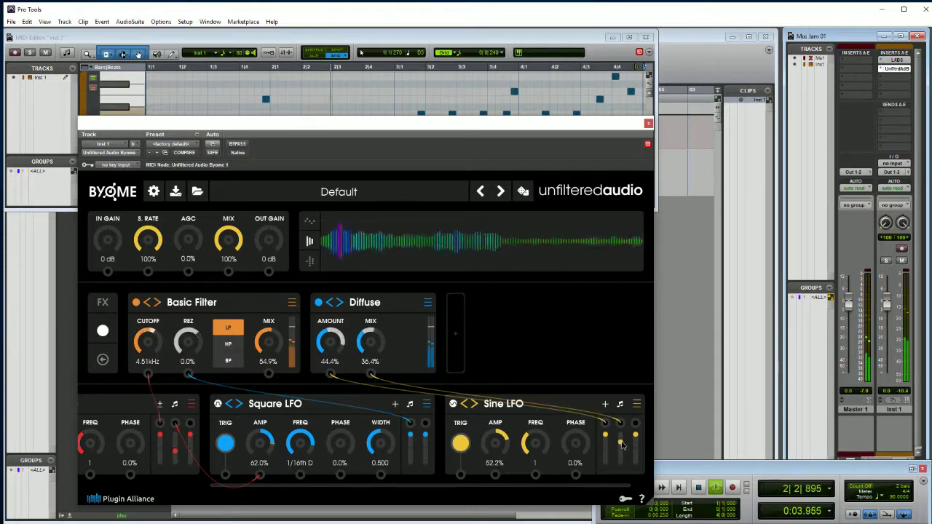
drag(623, 446, 622, 437)
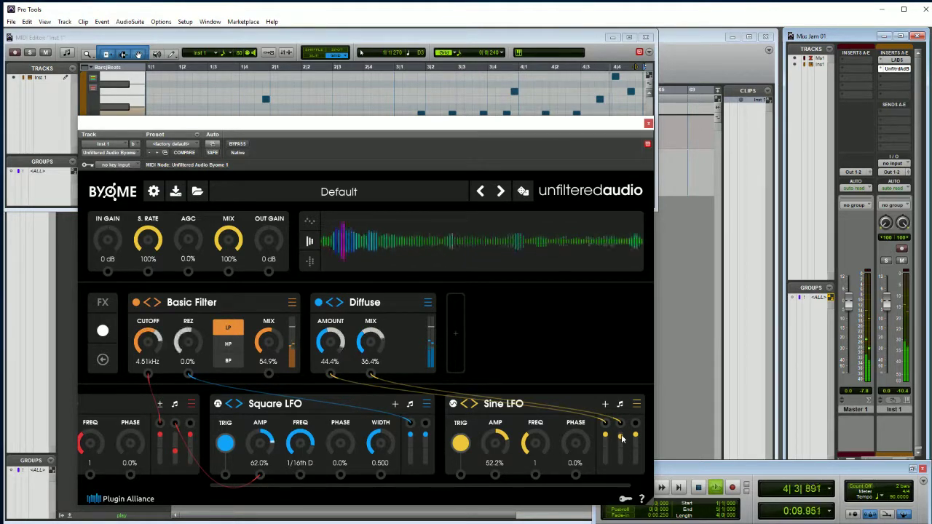
drag(623, 438, 622, 443)
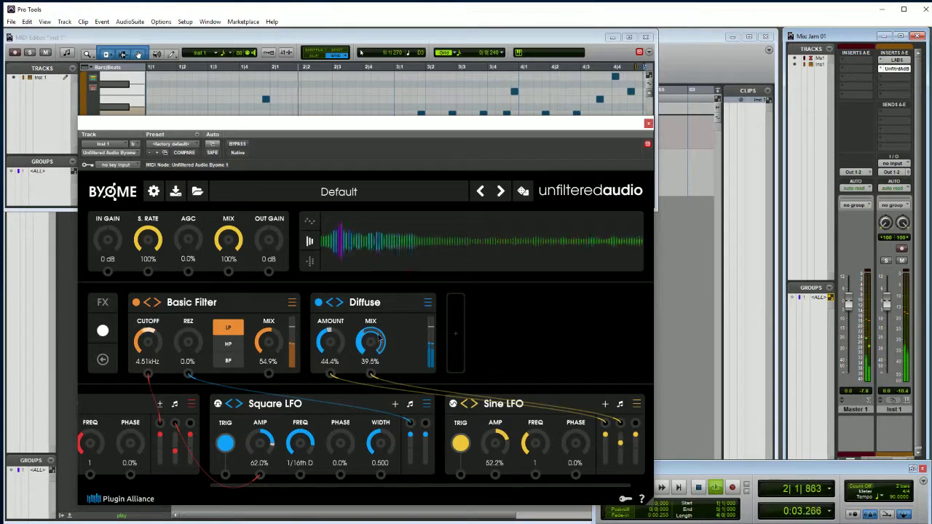
drag(381, 344, 379, 320)
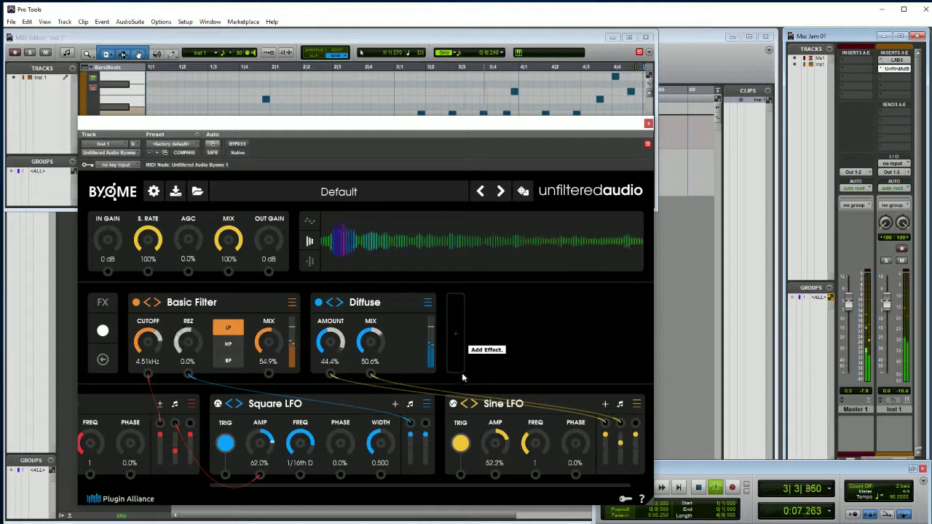
Add an effect to the chain, place it between the Basic Filter and Diffuse, and change its type to Tape Delay.
click(454, 323)
drag(531, 302, 448, 310)
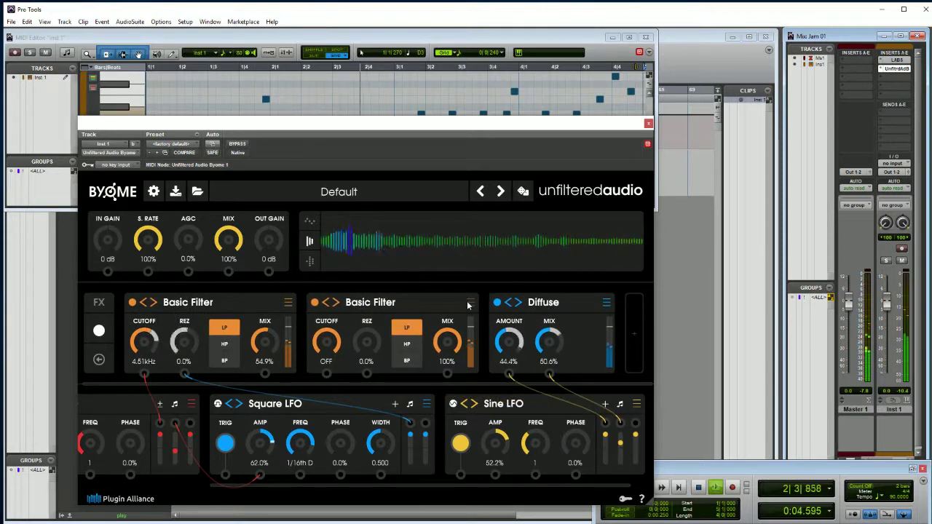
click(470, 303)
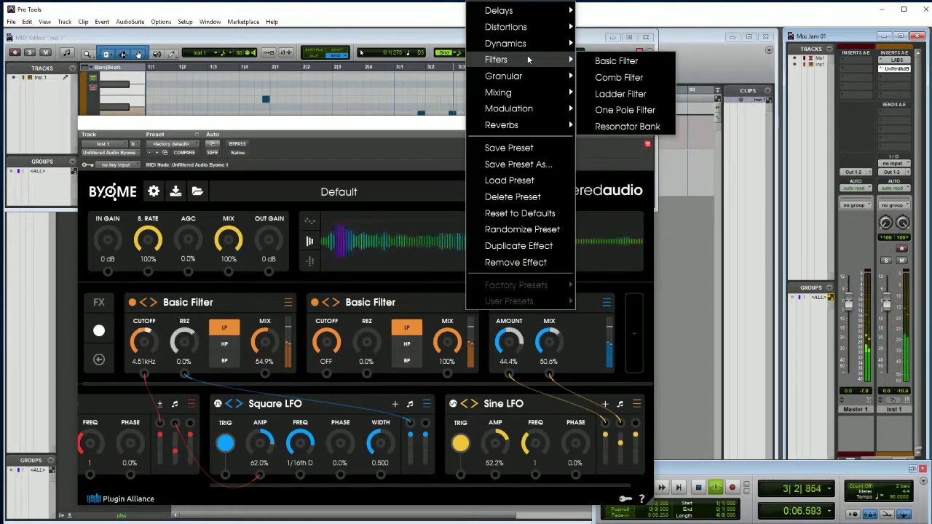
mouse_move(532, 10)
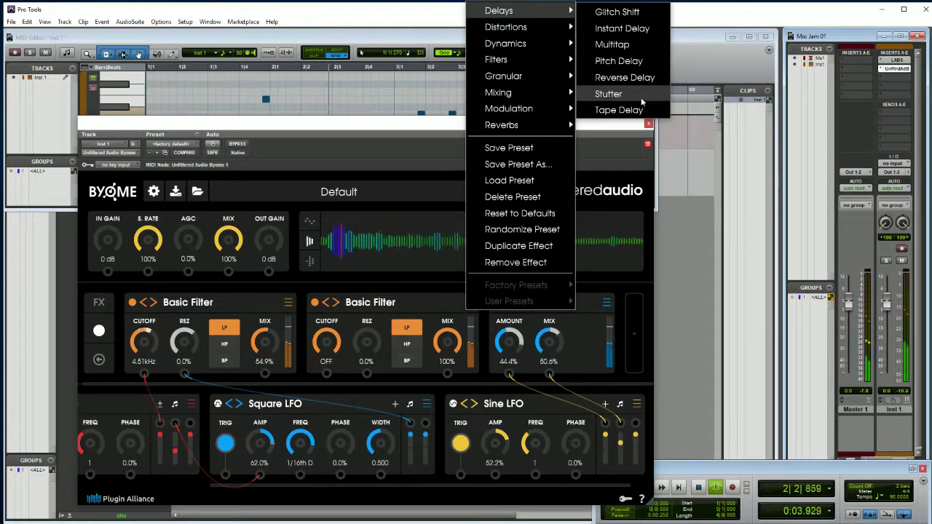
click(620, 110)
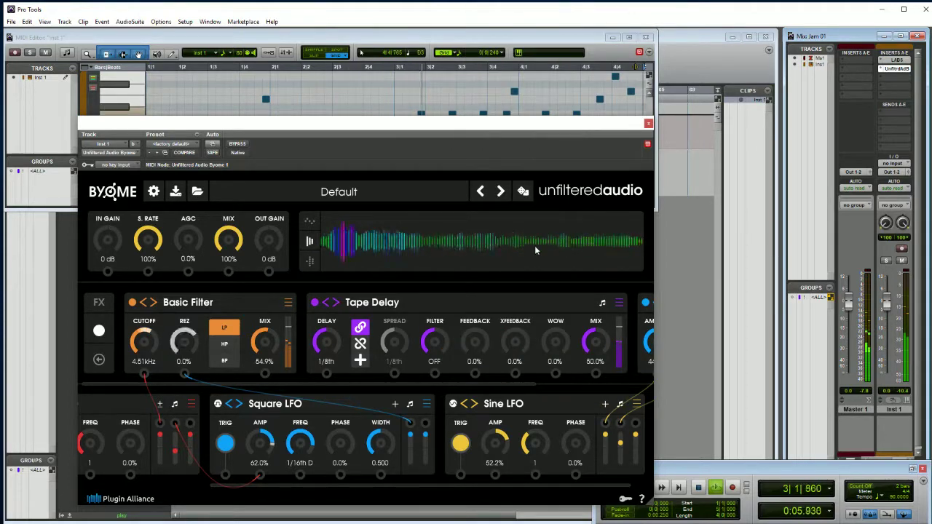
Set the Tape Delay's mix to 23.8%, and unlink its delay and spread with the delay at 1/16th D.
mouse_move(489, 298)
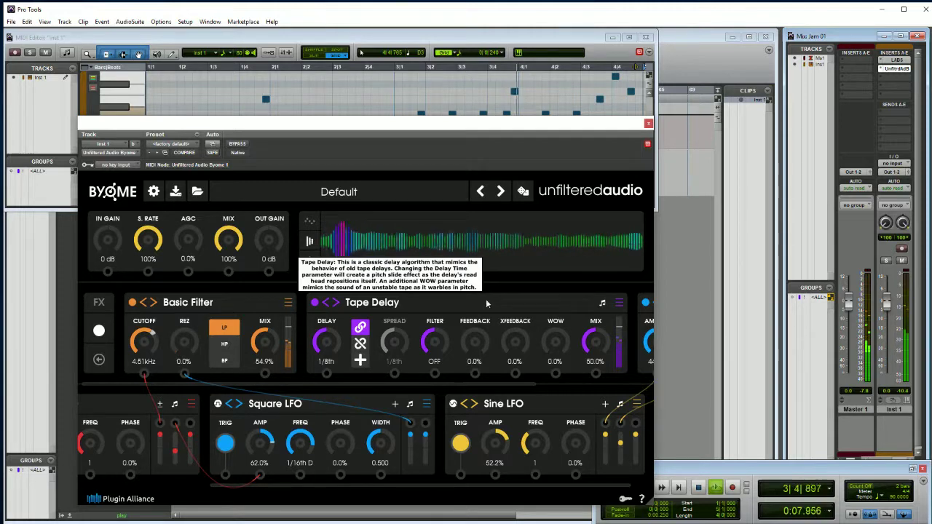
drag(593, 342, 590, 388)
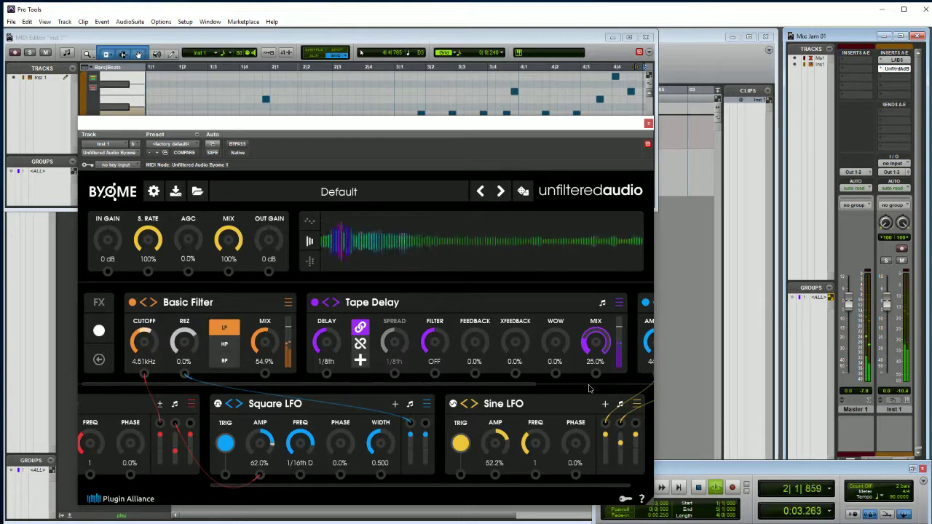
drag(590, 388, 589, 391)
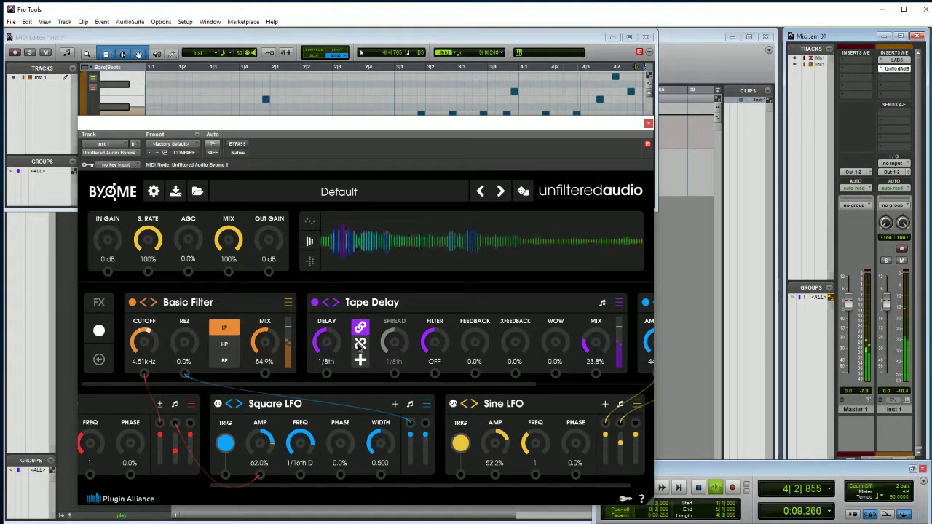
click(359, 343)
drag(325, 341, 326, 343)
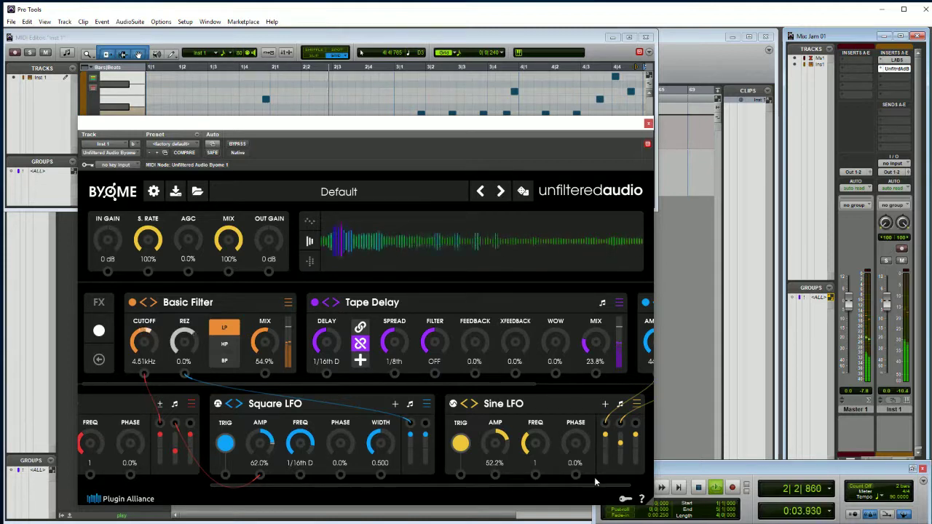
Add a Sine LFO between the Square LFO and the existing Sine LFO, and patch it to the Tape Delay's XFeedback.
drag(595, 483, 625, 484)
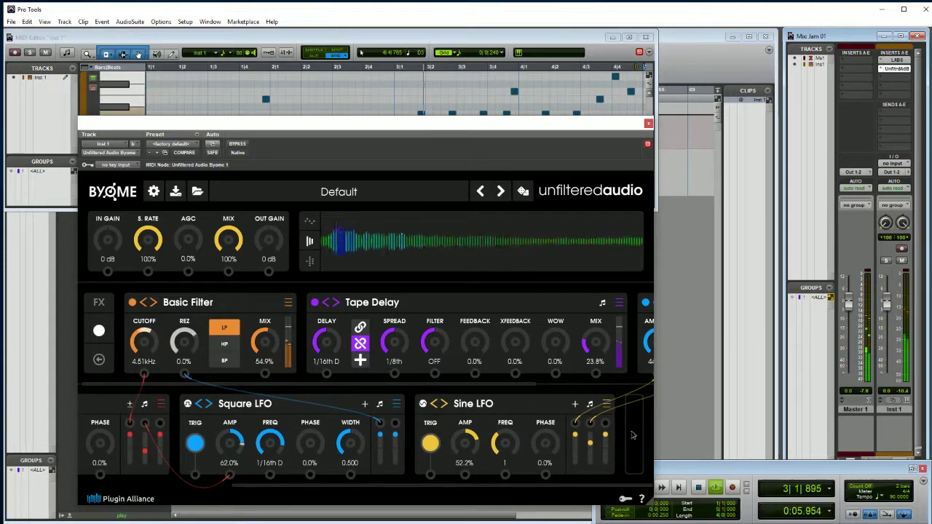
click(631, 436)
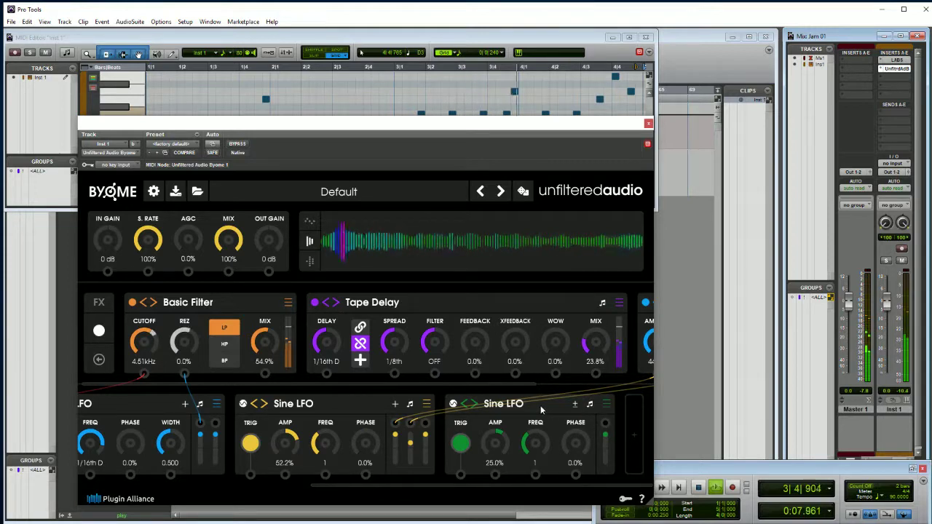
drag(540, 411, 351, 408)
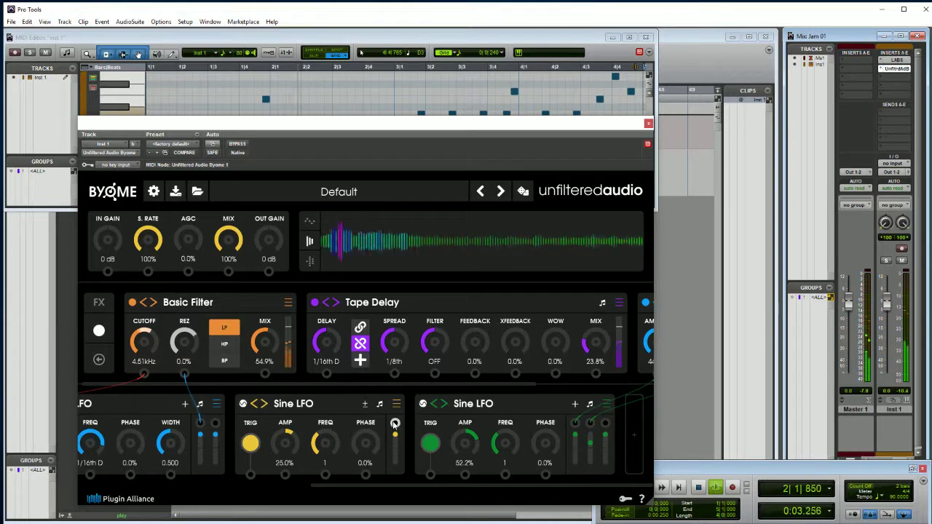
drag(395, 423, 516, 374)
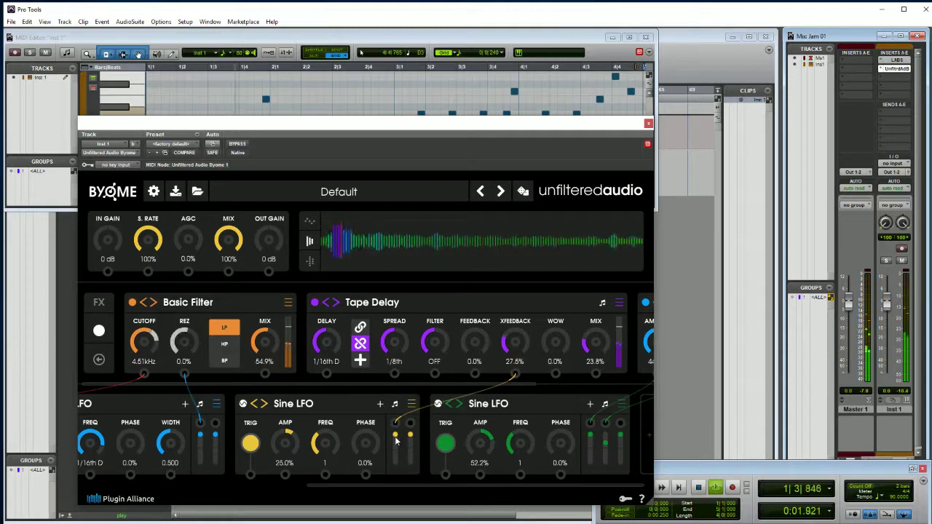
Raise the new Sine LFO's amplitude to 84.3% and set the Tape Delay's XFeedback to 2.2%.
drag(291, 436, 295, 416)
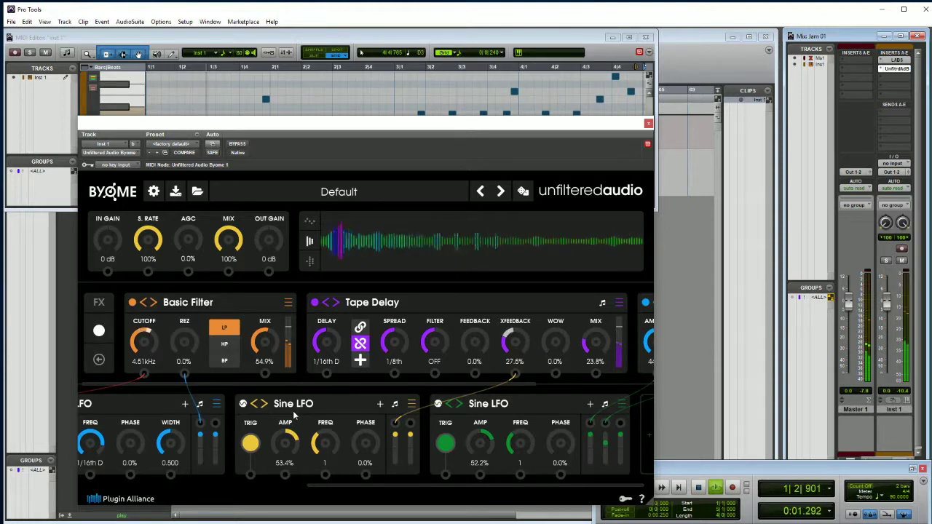
scroll(294, 426, up, 5)
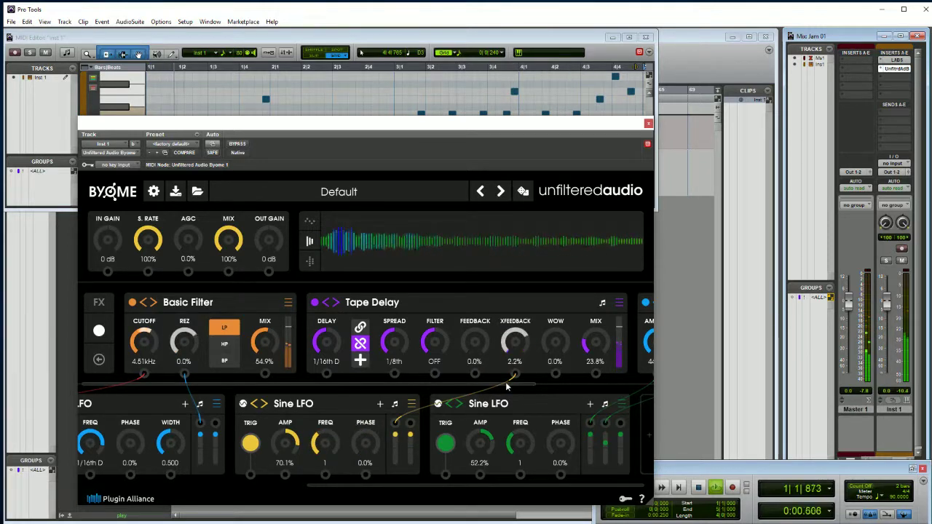
drag(295, 441, 296, 428)
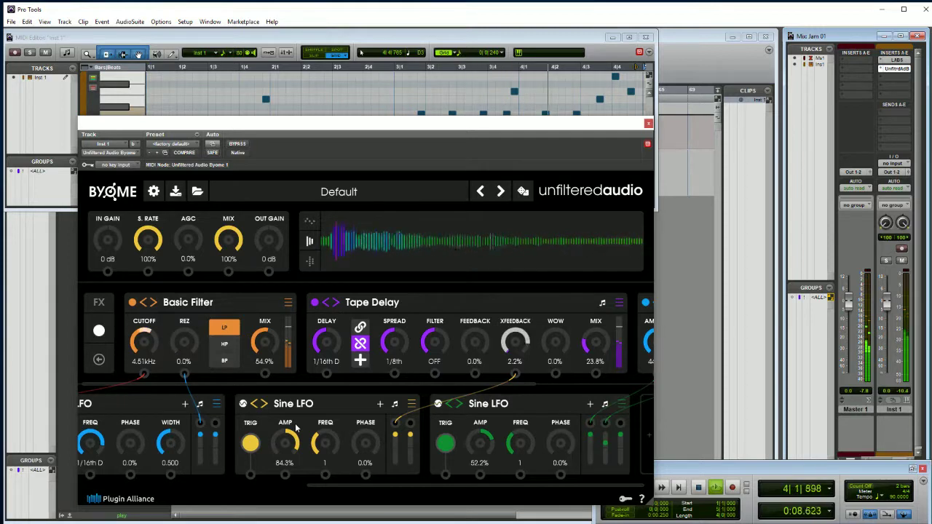
Try lowering the overall sample rate to 18.5%, and restore it to 100%.
drag(155, 238, 154, 313)
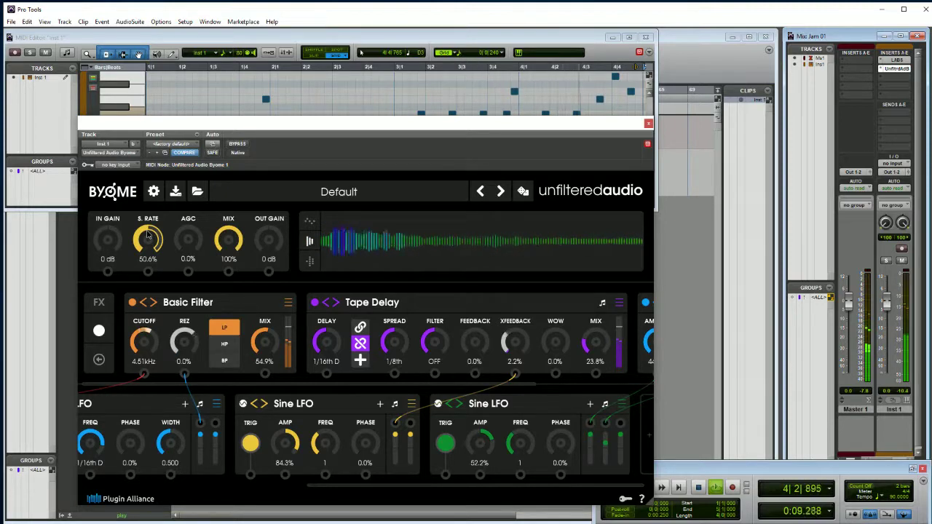
drag(149, 240, 159, 286)
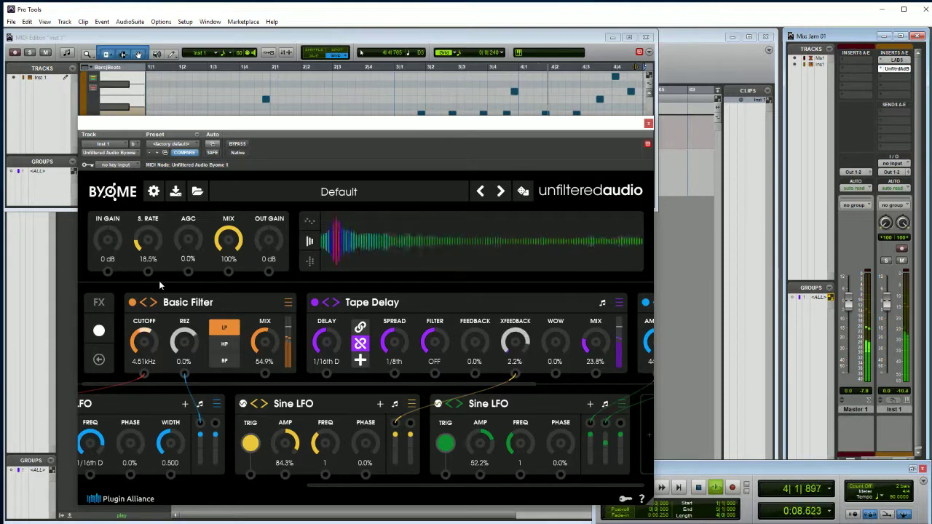
mouse_move(152, 239)
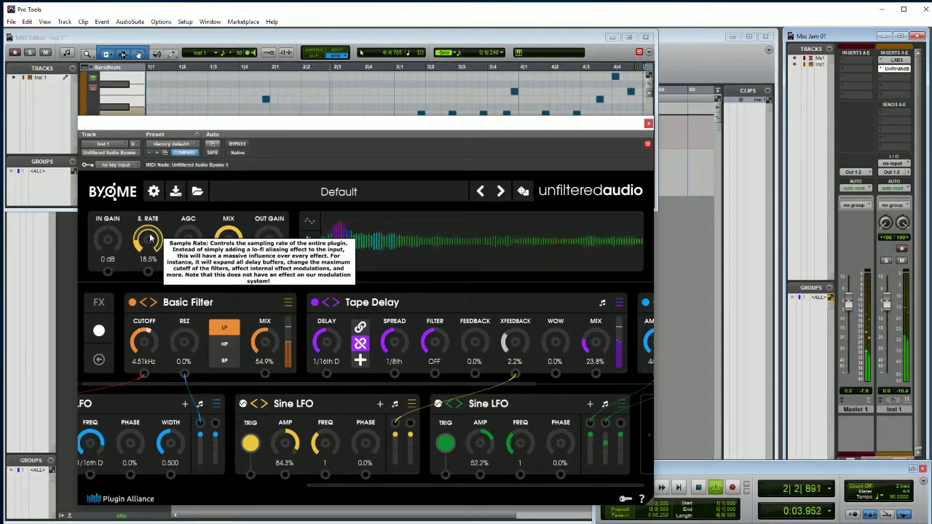
double_click(151, 238)
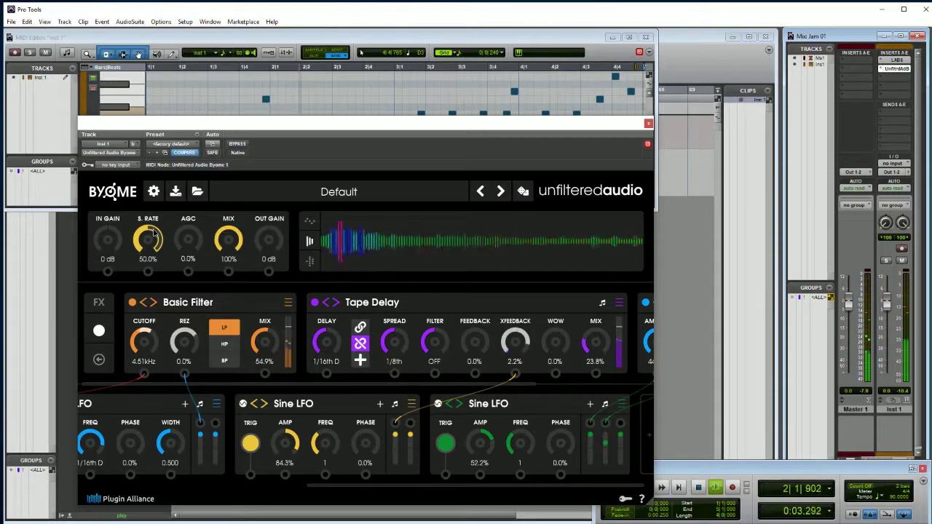
drag(154, 232, 155, 211)
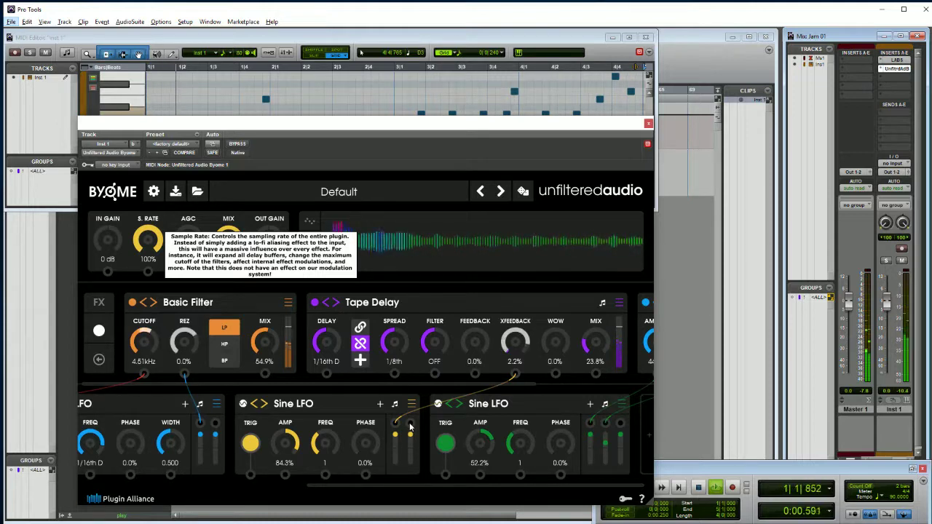
Patch the yellow Sine LFO to the Tape Delay's feedback at fully inverted depth, and set the feedback to 72.2%.
drag(410, 428, 476, 375)
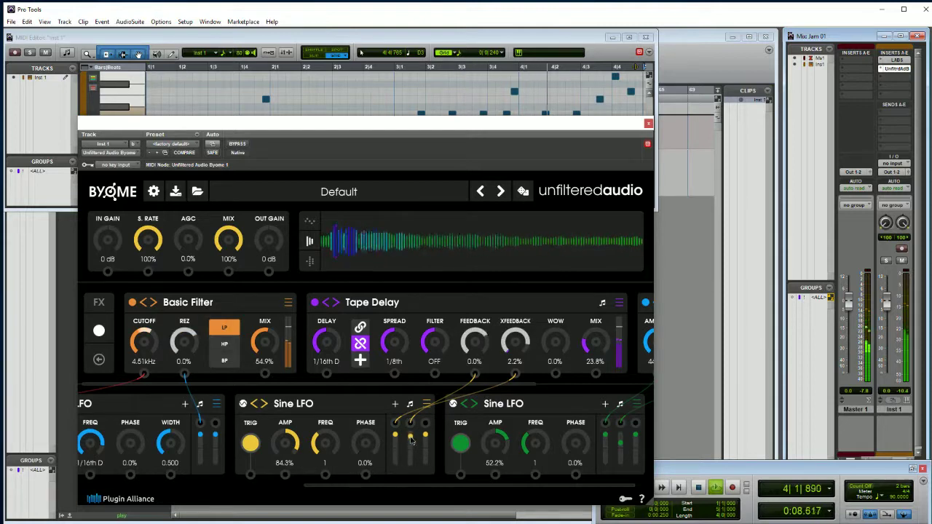
drag(410, 435, 413, 463)
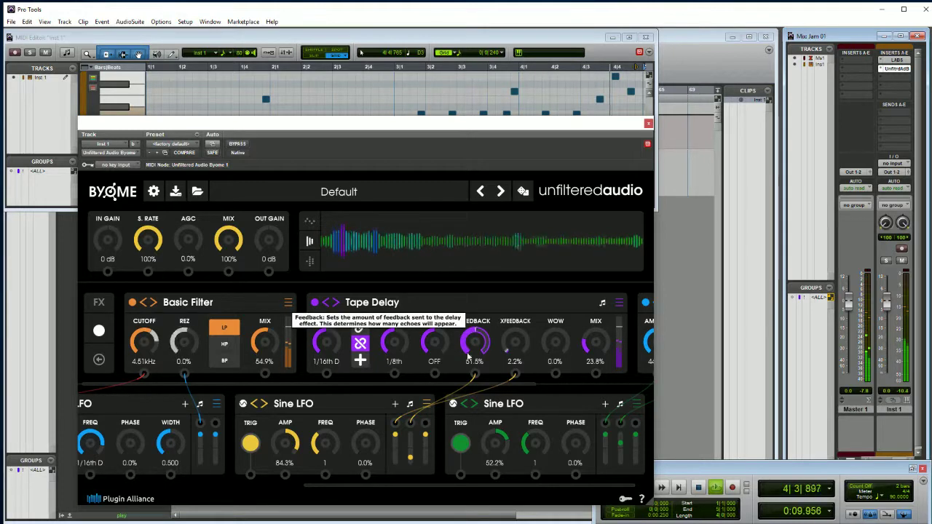
drag(473, 339, 474, 298)
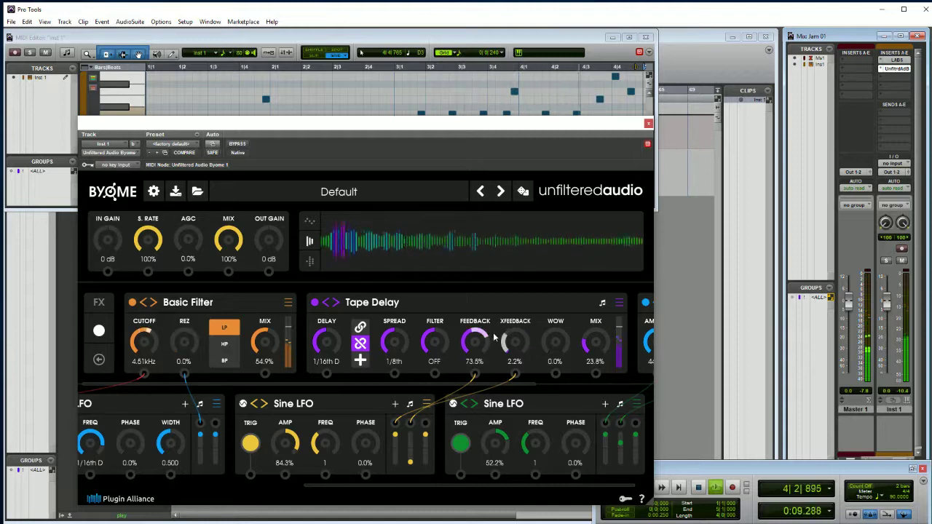
drag(494, 337, 484, 315)
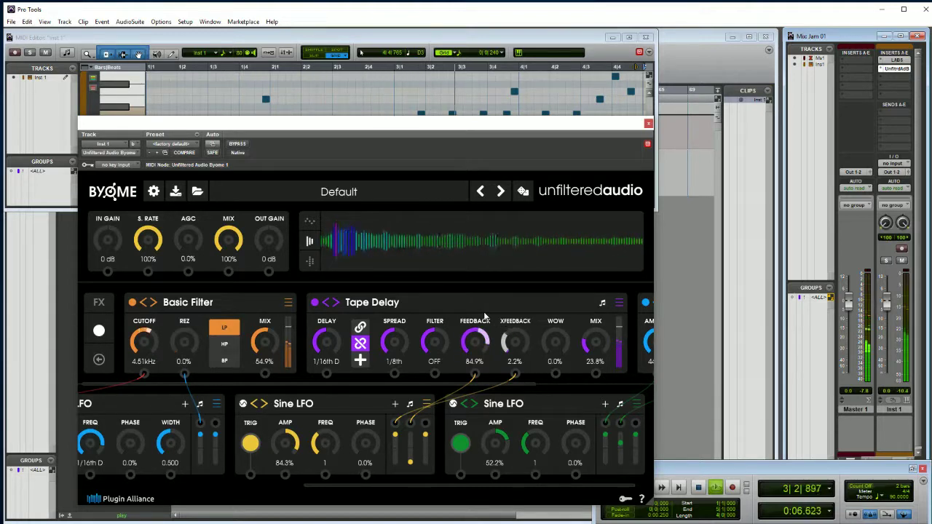
drag(485, 315, 490, 358)
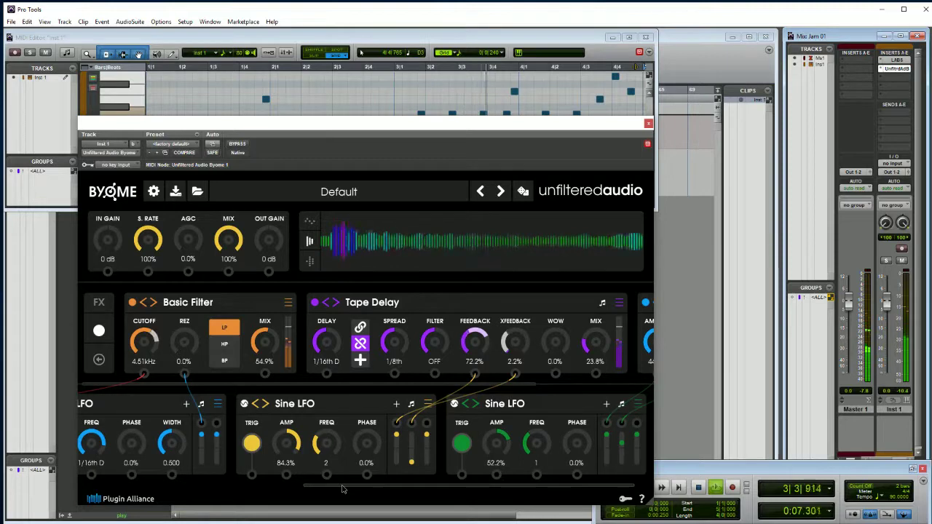
Set the frequency of the yellow Sine LFO to 4.
drag(342, 489, 81, 498)
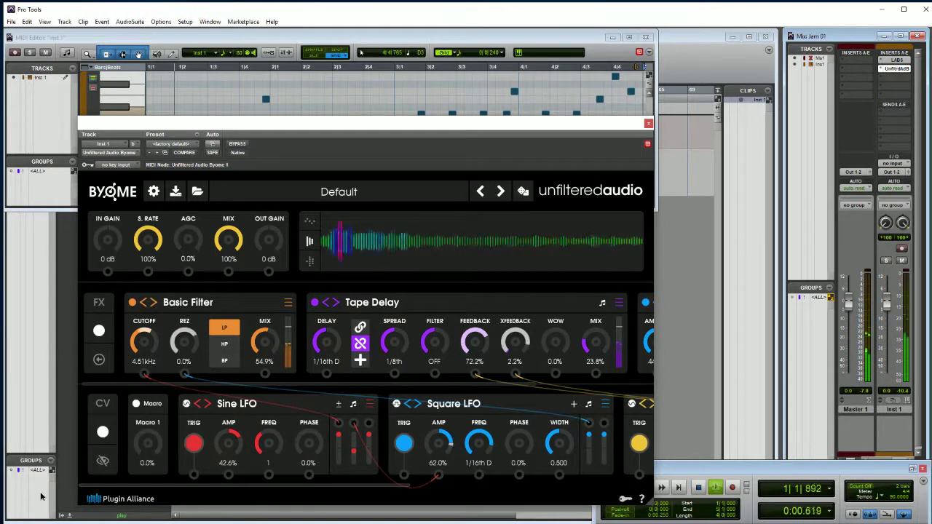
drag(153, 486, 393, 480)
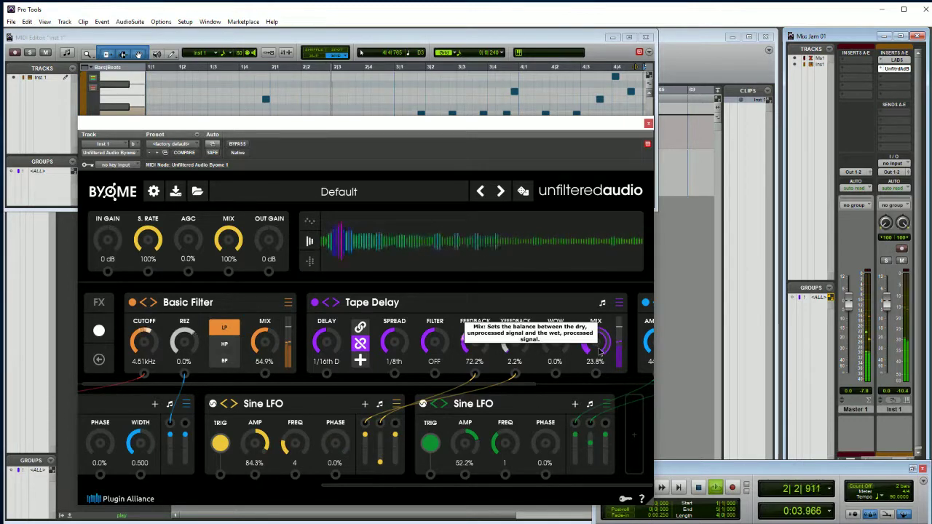
Set the Tape Delay's mix to 25.0% and its feedback to 91.4%.
drag(599, 348, 602, 391)
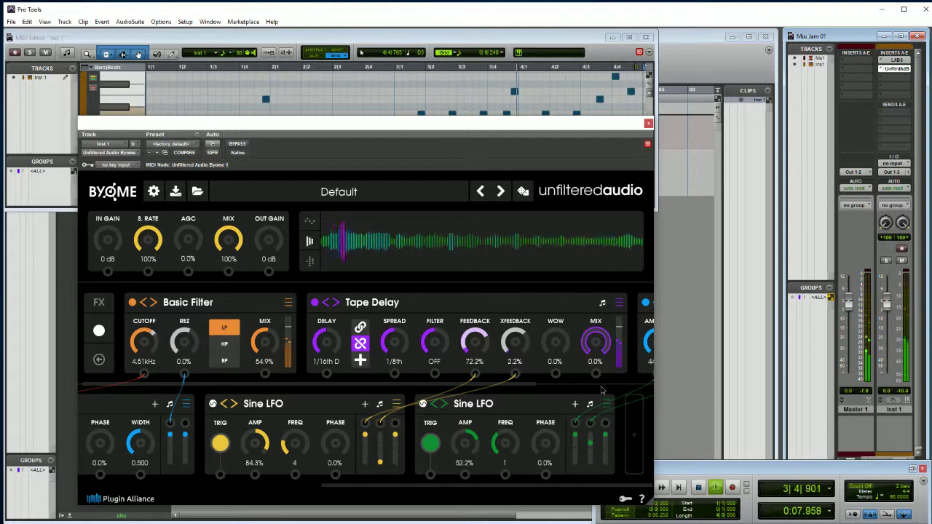
scroll(597, 350, up, 1)
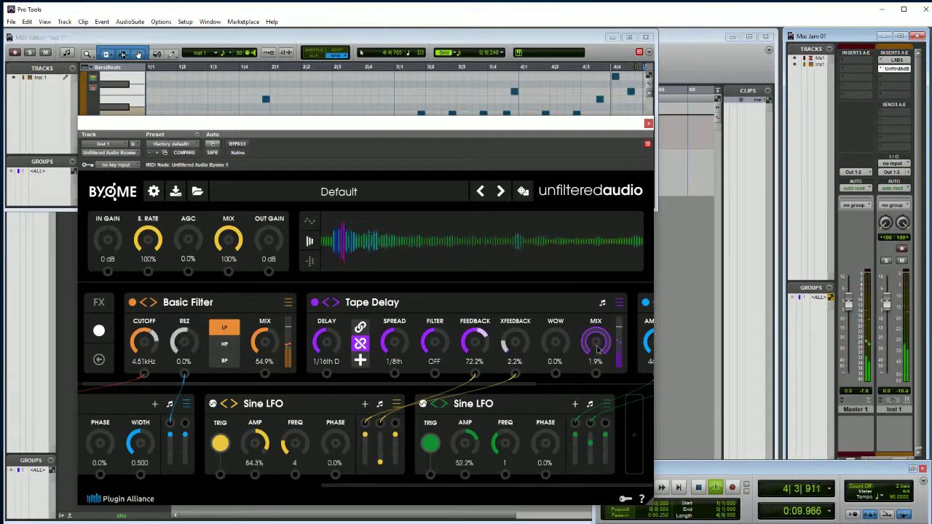
drag(597, 350, 596, 312)
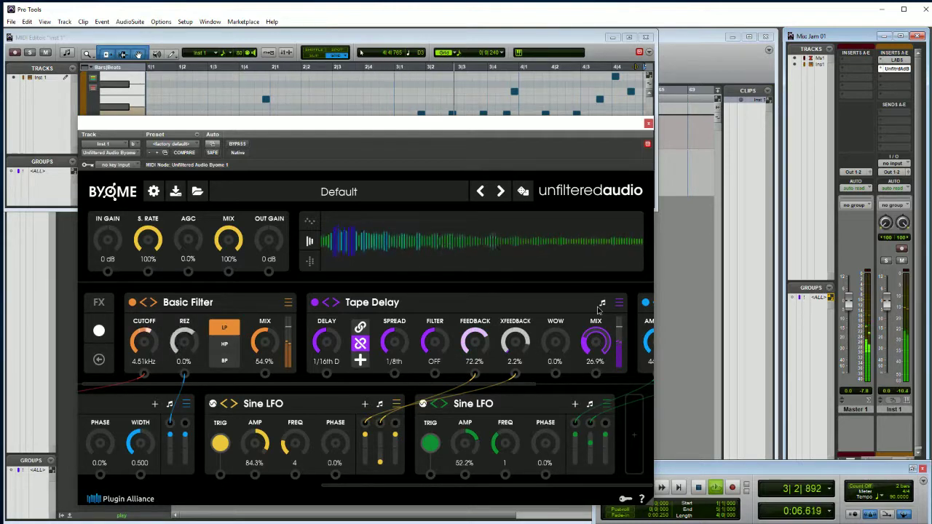
mouse_move(598, 311)
mouse_down()
mouse_move(596, 327)
mouse_move(597, 314)
mouse_up()
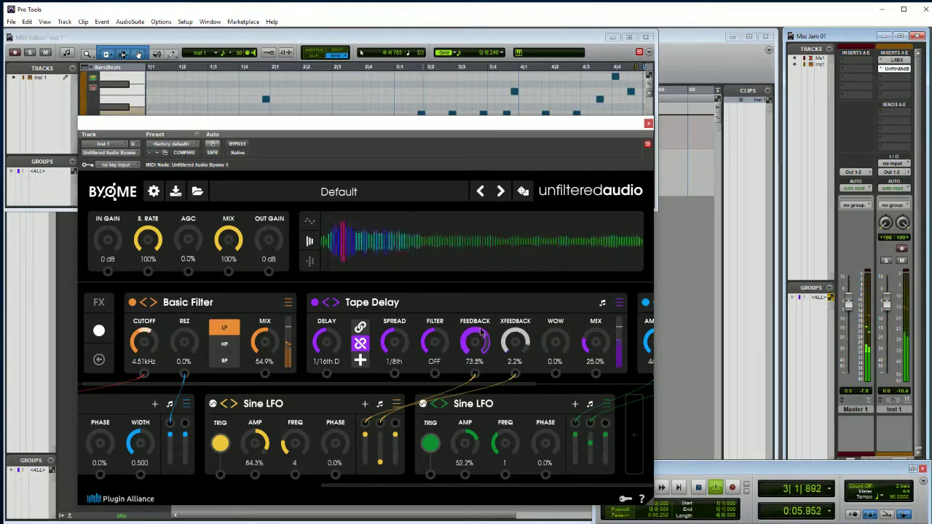
drag(485, 326, 483, 322)
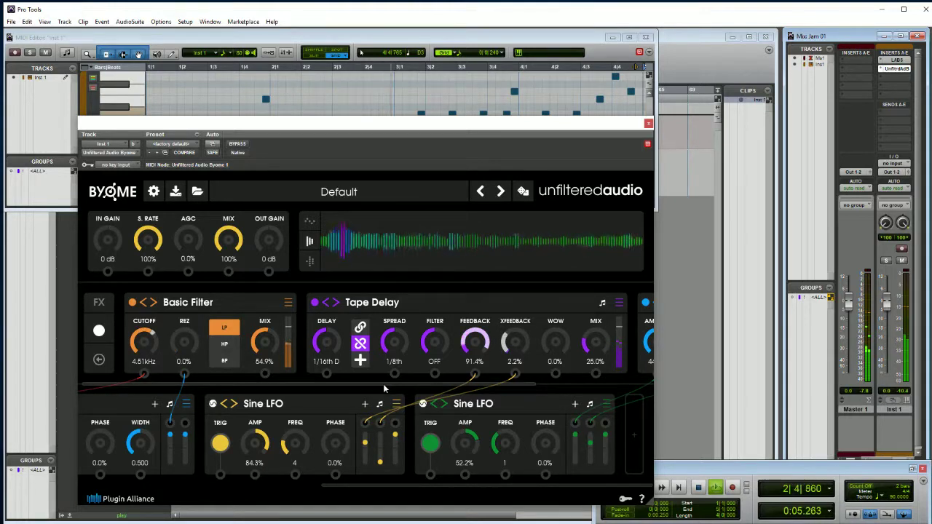
Add a Basic Filter after the Diffuse effect and move it to the front of the effects chain.
mouse_move(383, 384)
mouse_down()
mouse_move(396, 384)
mouse_move(384, 385)
mouse_up()
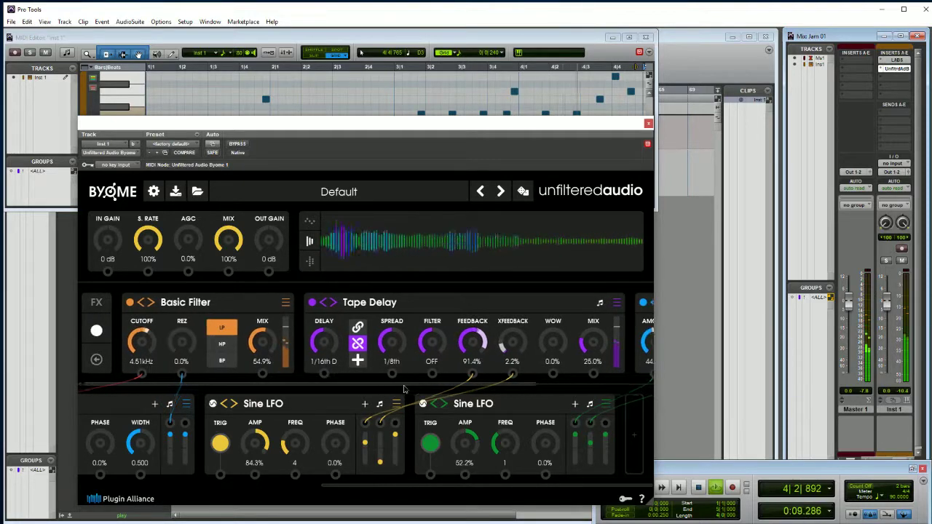
drag(470, 403, 638, 327)
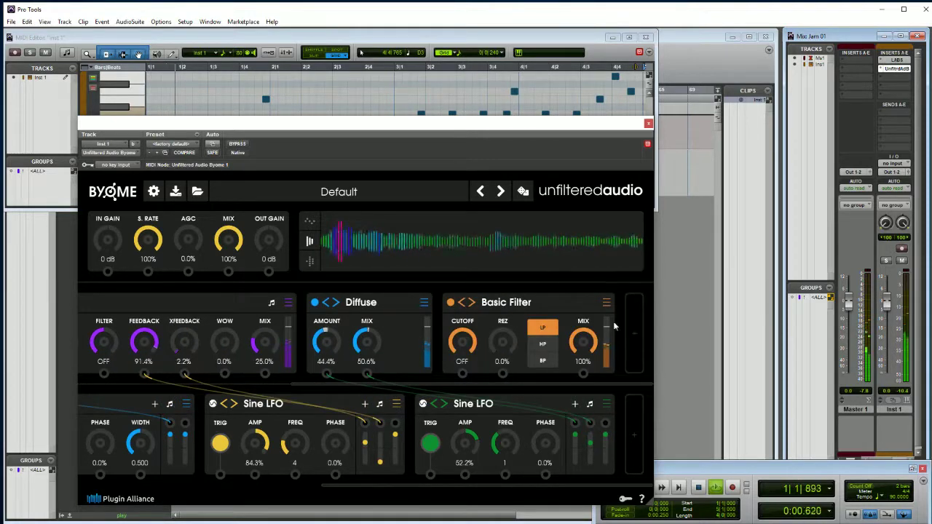
drag(556, 301, 45, 325)
drag(266, 383, 116, 384)
drag(421, 300, 243, 304)
Replace the first Basic Filter with a Resonator Bank and set its mix to 0.0%.
click(291, 303)
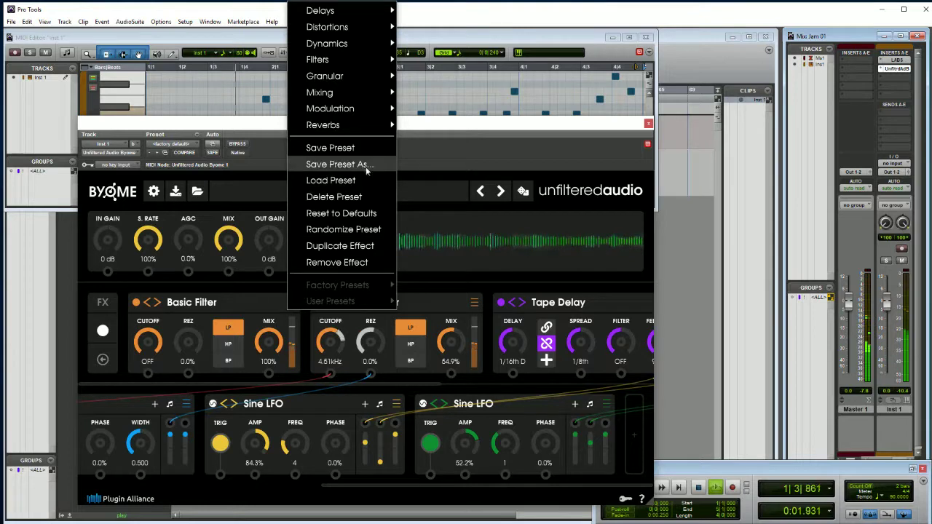
mouse_move(372, 62)
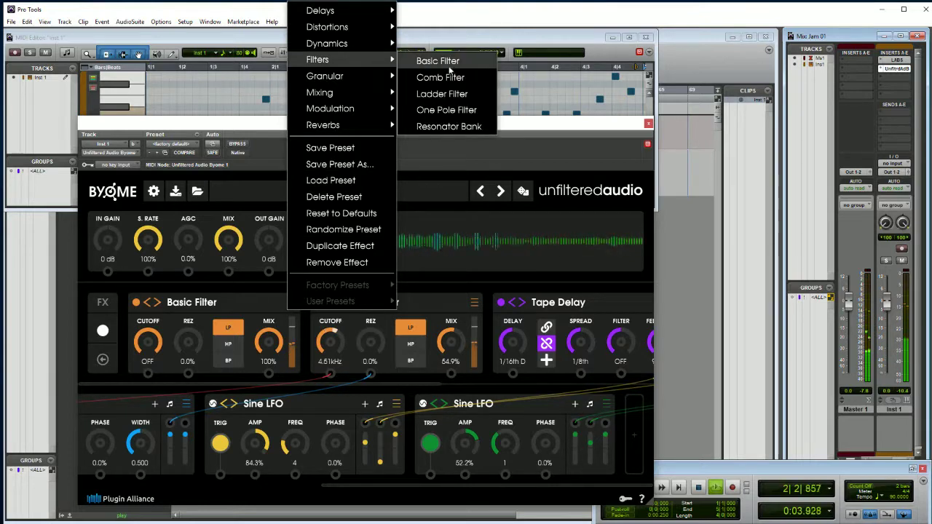
click(465, 127)
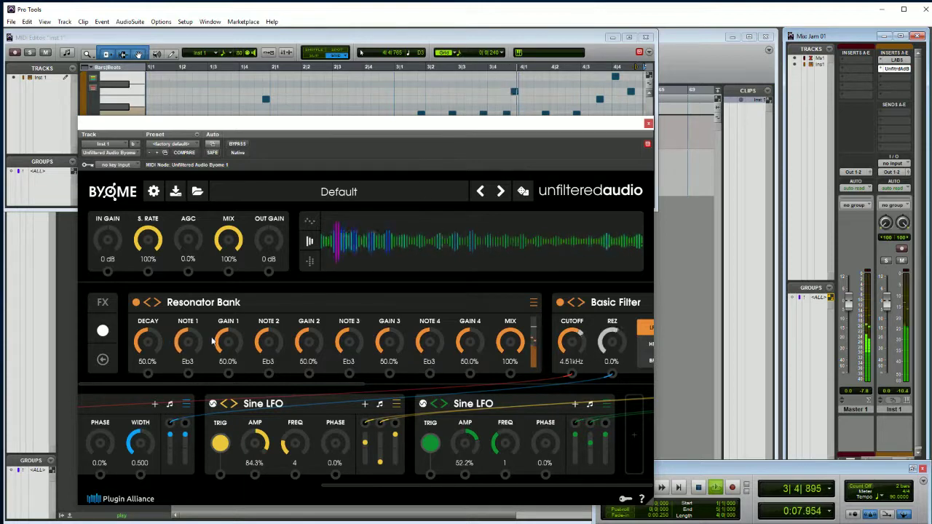
drag(519, 336, 545, 495)
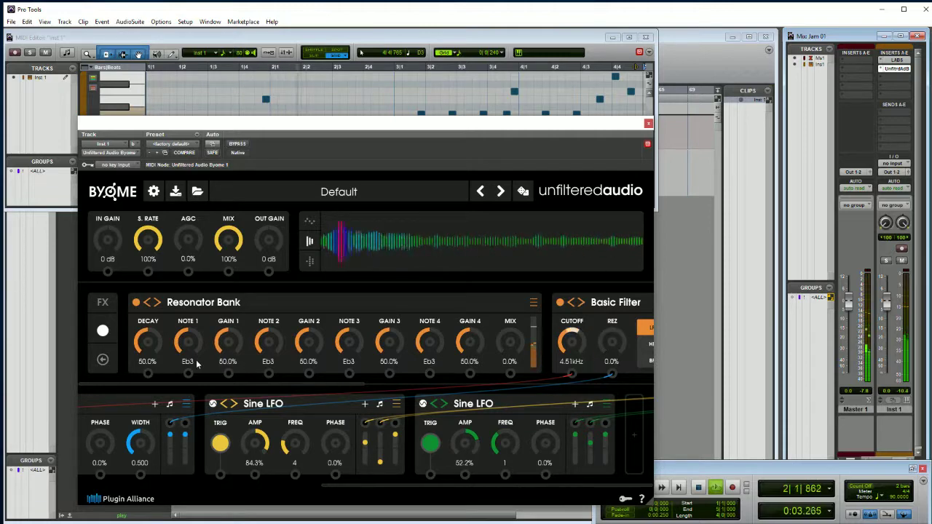
Review the notes in the MIDI Editor and set the Resonator Bank's four notes to F3, A3, D4 and C4.
drag(250, 128, 251, 223)
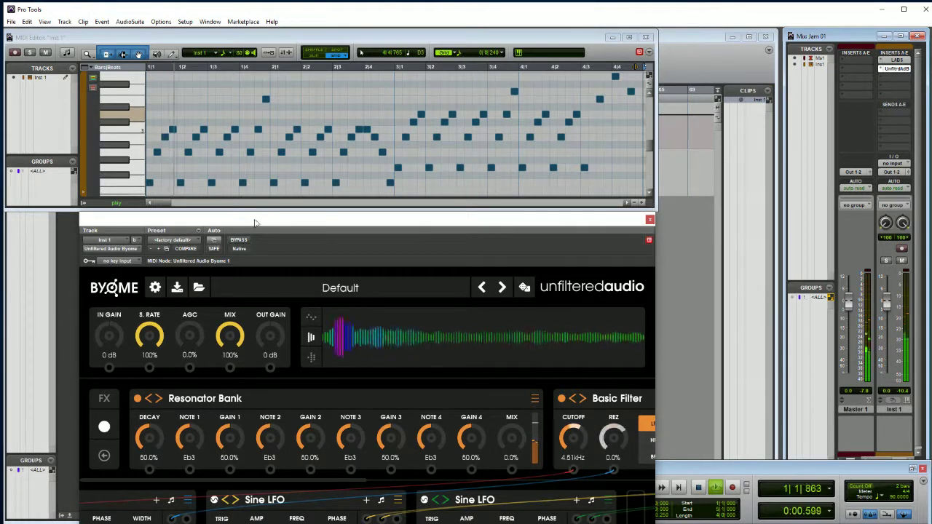
drag(650, 151, 652, 155)
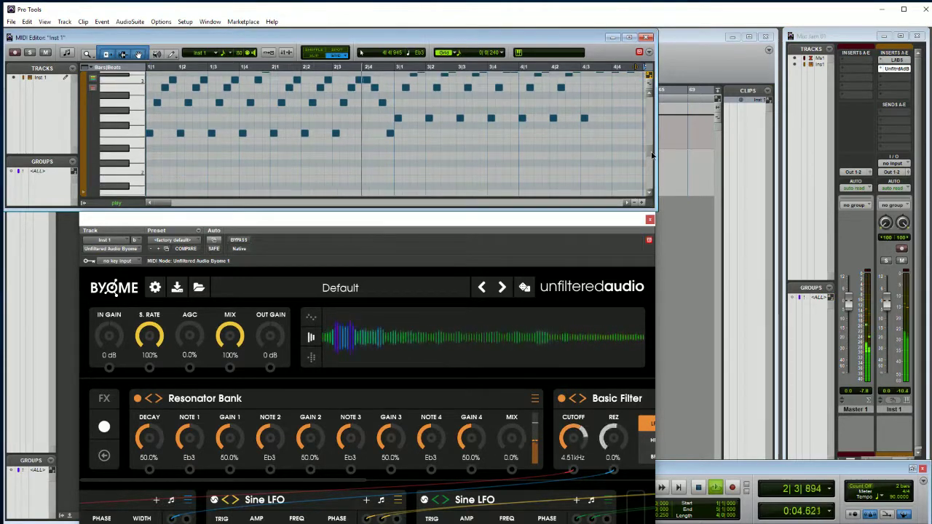
scroll(653, 155, up, 3)
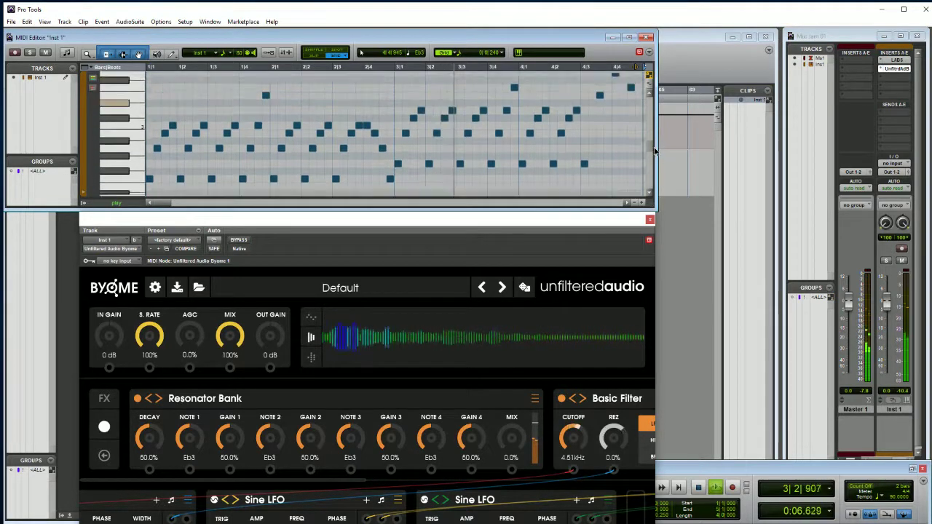
drag(555, 228, 582, 152)
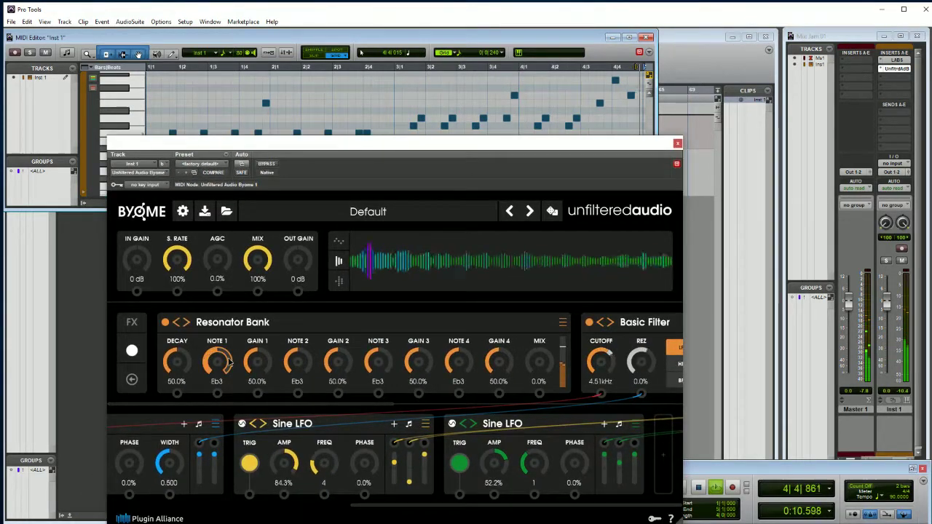
drag(230, 364, 229, 357)
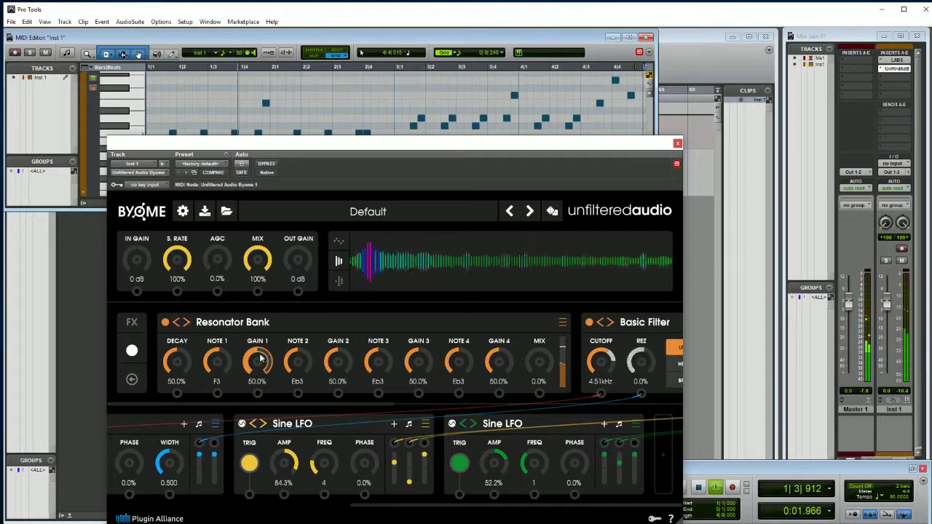
drag(291, 360, 290, 357)
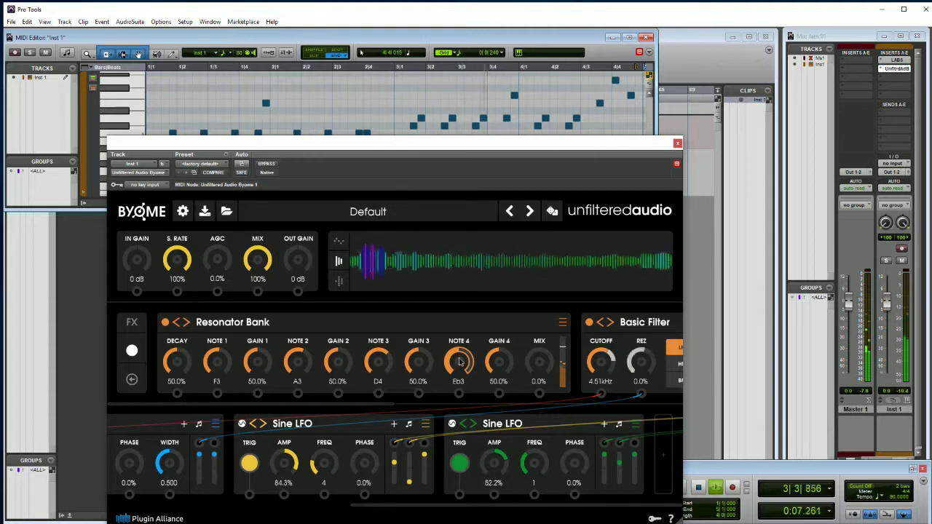
scroll(462, 353, up, 2)
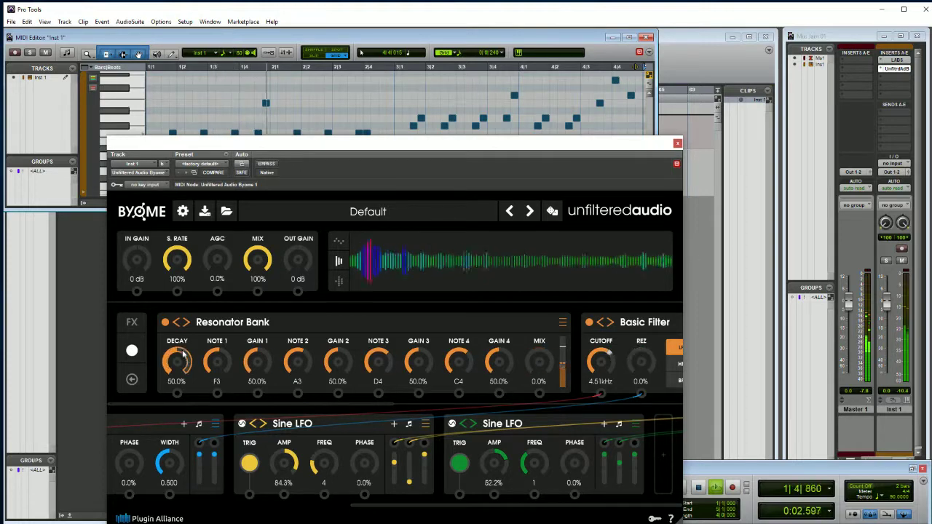
Set the Resonator Bank's mix to 24.4% and move the plug-in window back over the MIDI notes.
scroll(539, 364, up, 1)
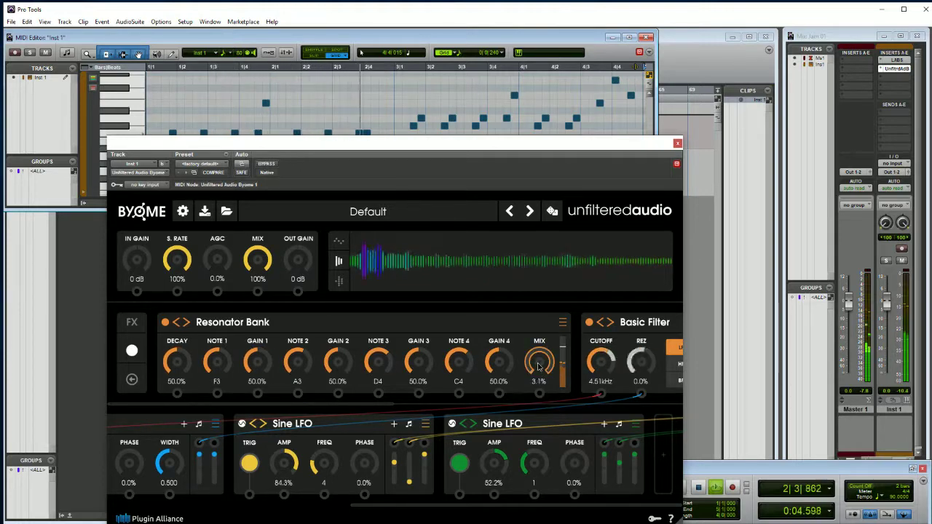
drag(539, 360, 543, 337)
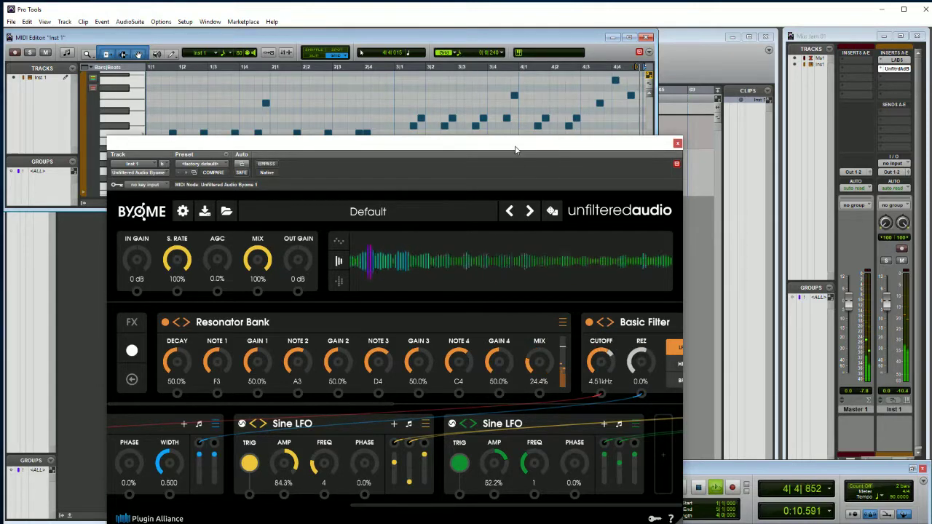
drag(515, 150, 486, 129)
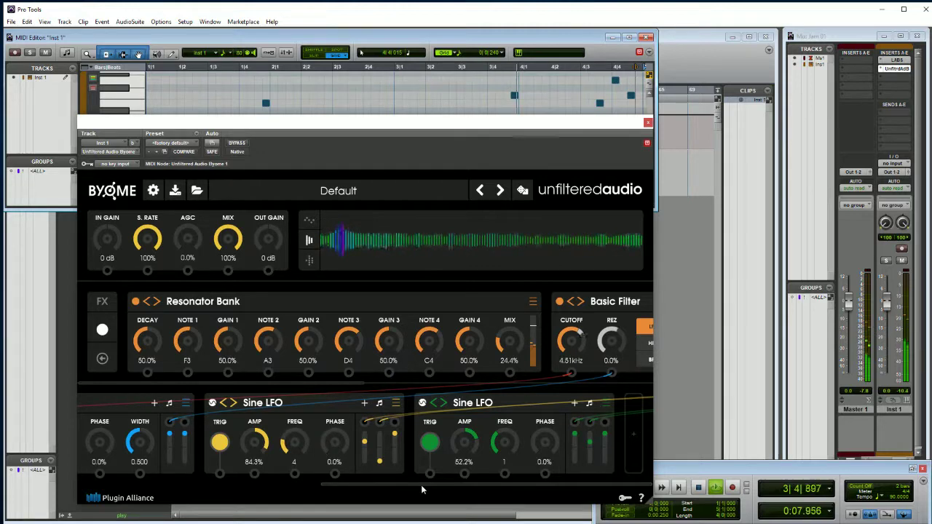
Add a new Sine LFO to the modulators and move it to the start of the row, beside Macro 1.
drag(504, 481, 632, 443)
click(635, 435)
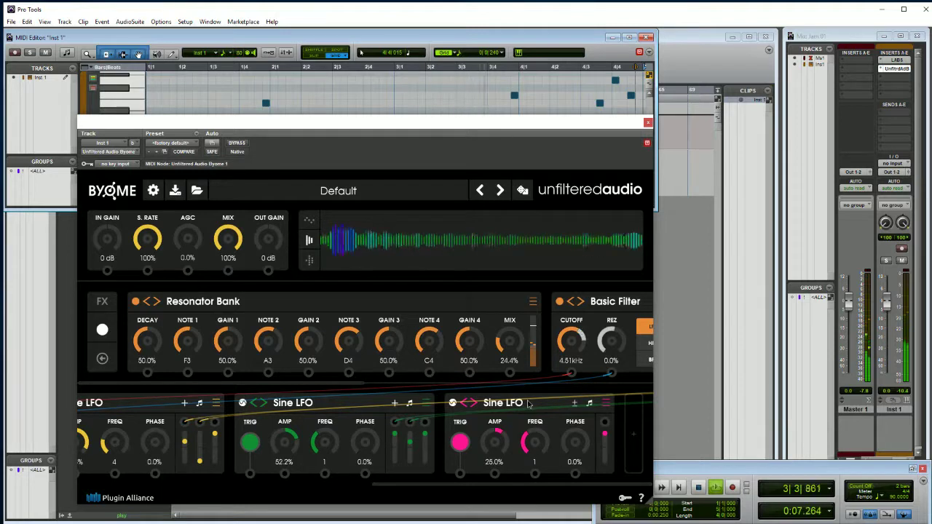
drag(529, 404, 109, 408)
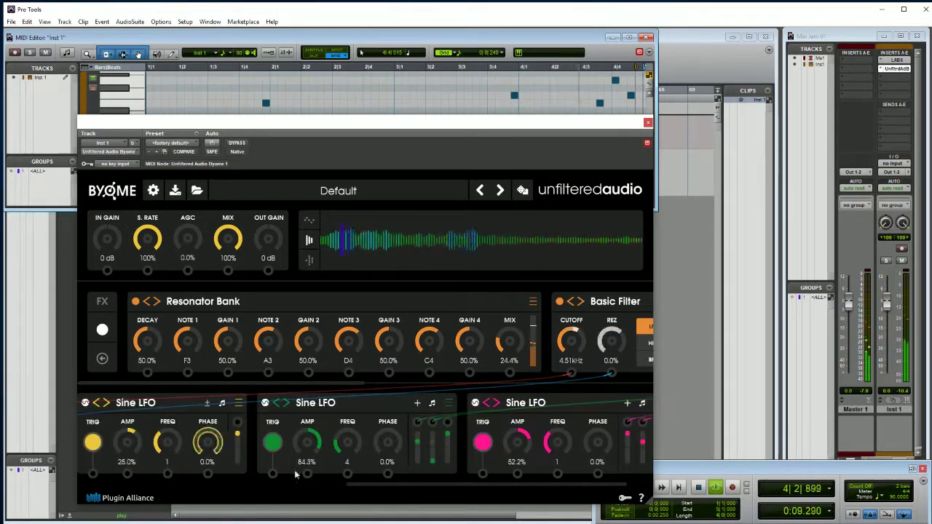
drag(405, 484, 340, 491)
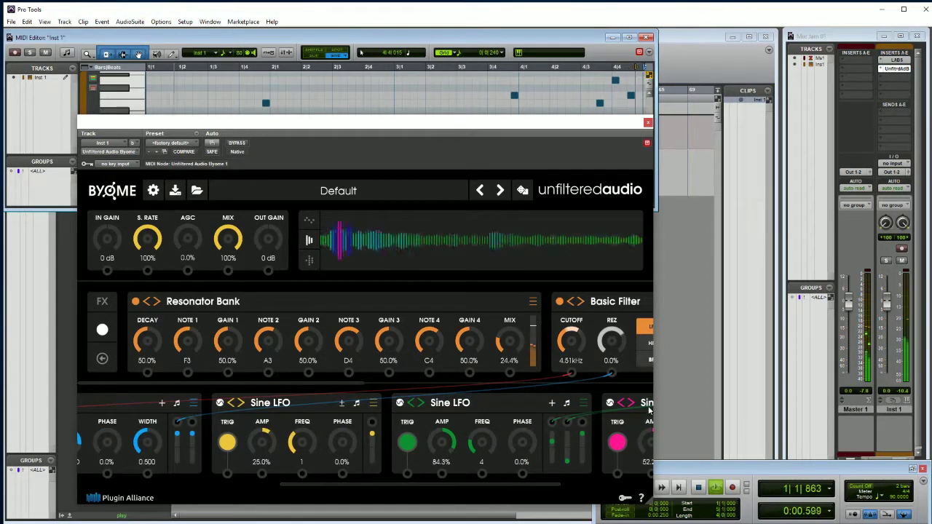
drag(643, 405, 247, 409)
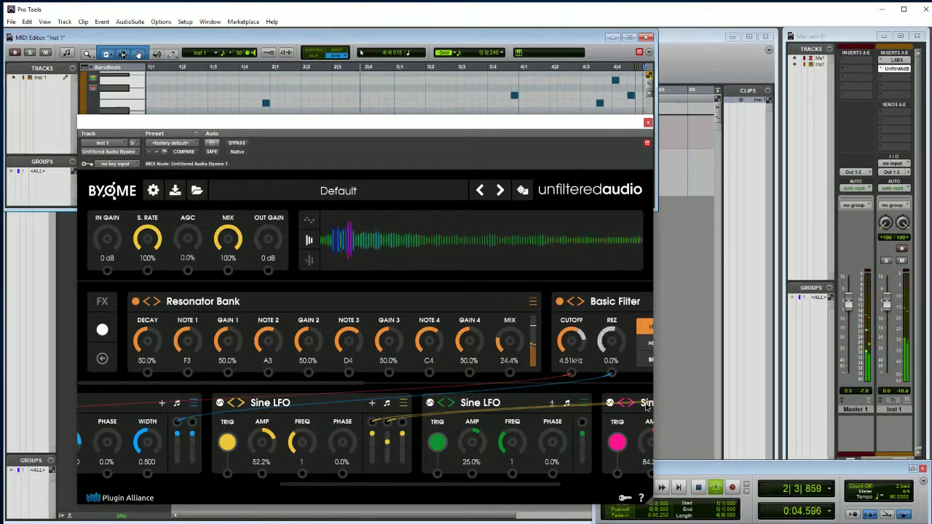
drag(422, 483, 529, 487)
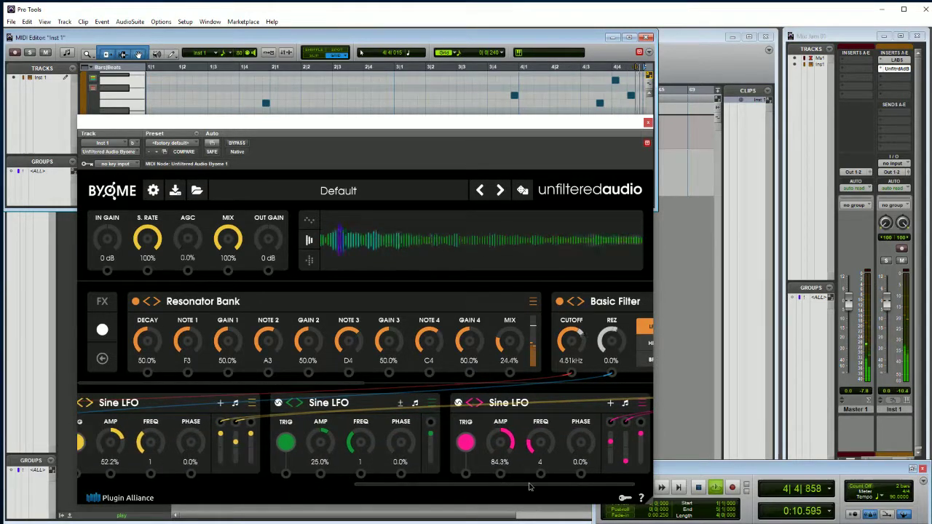
drag(350, 405, 100, 410)
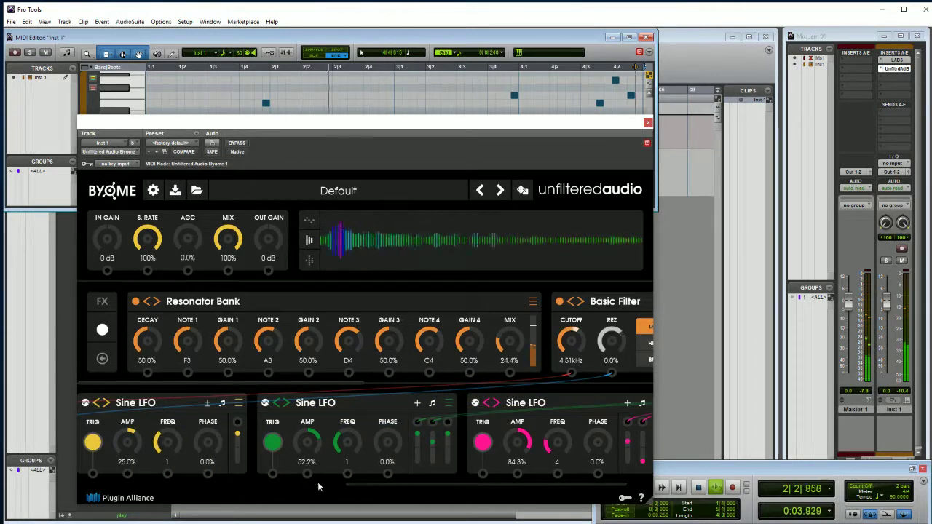
drag(404, 487, 248, 478)
drag(481, 409, 128, 449)
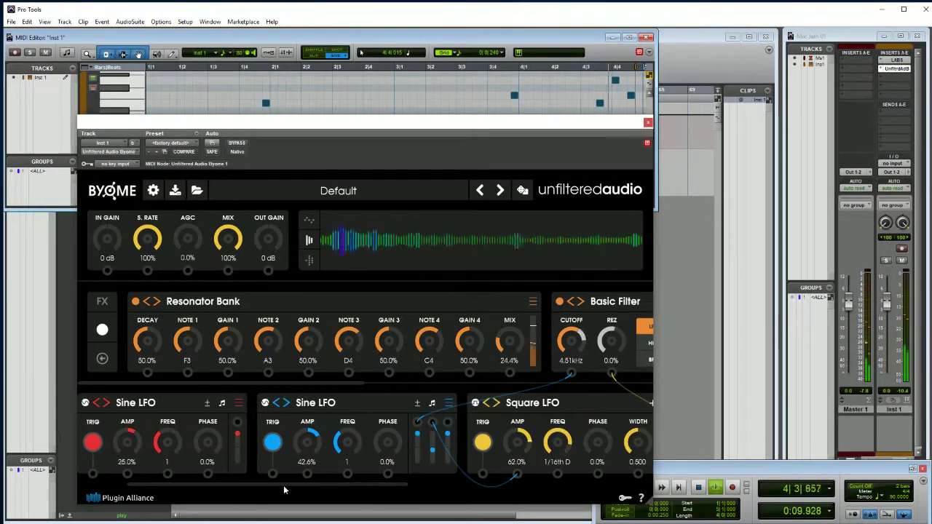
drag(281, 486, 240, 486)
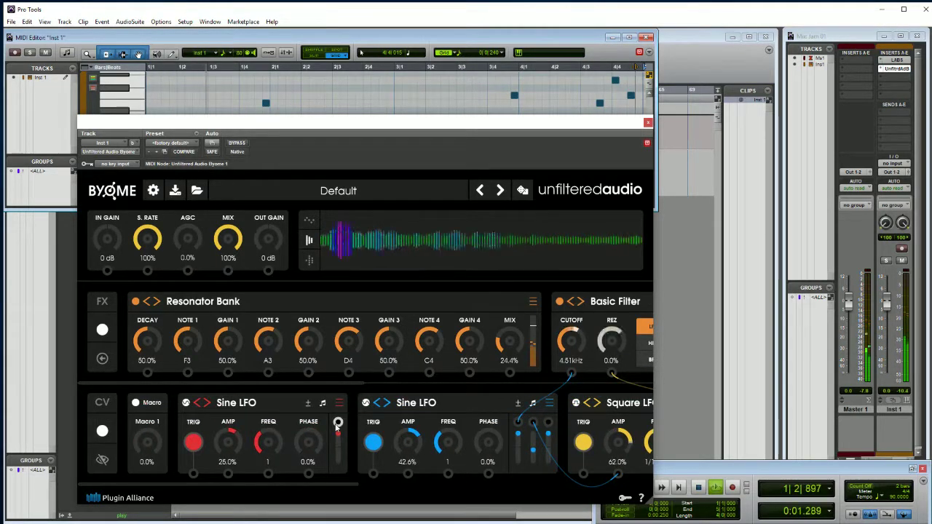
Patch the red Sine LFO, at 100.0% amplitude and frequency 2, to Gain 1 at 0.0%, and set the Resonator Bank's mix to 53.1%.
drag(298, 413, 217, 373)
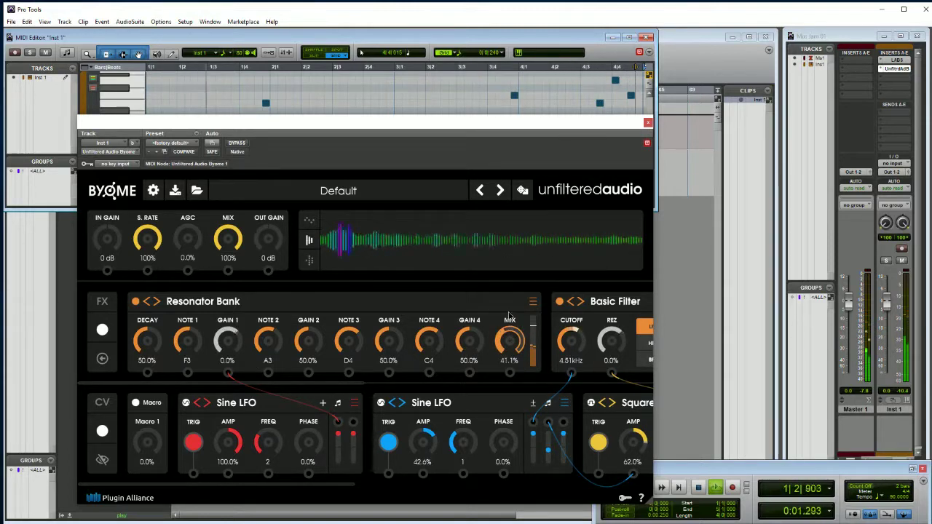
drag(510, 315, 511, 310)
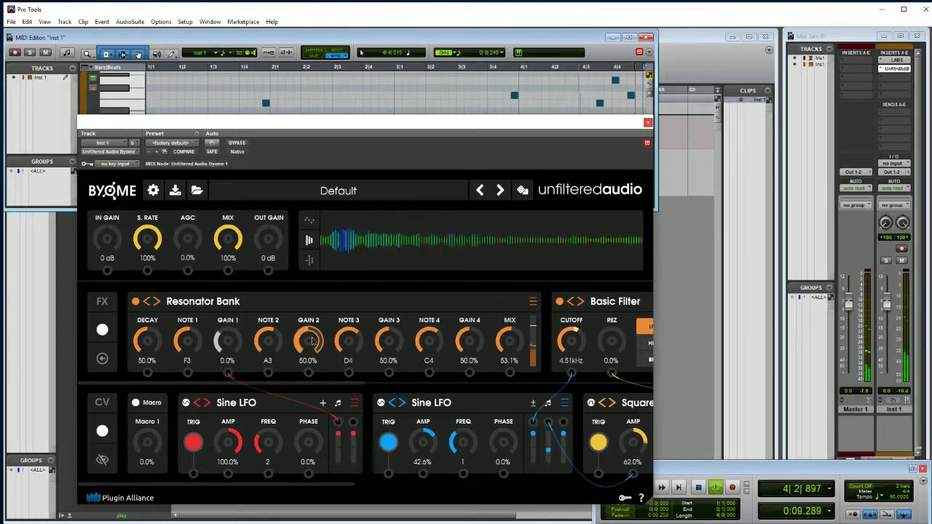
Set the Resonator Bank's Gain 2, Gain 3 and Gain 4 to 0.0%, and patch the red Sine LFO to Gain 2 and Gain 3.
drag(395, 338, 395, 368)
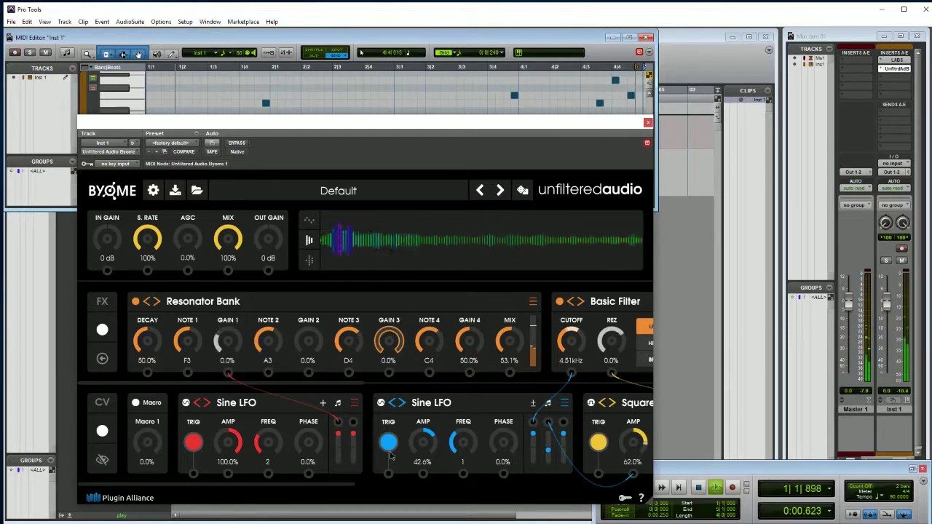
drag(468, 341, 463, 473)
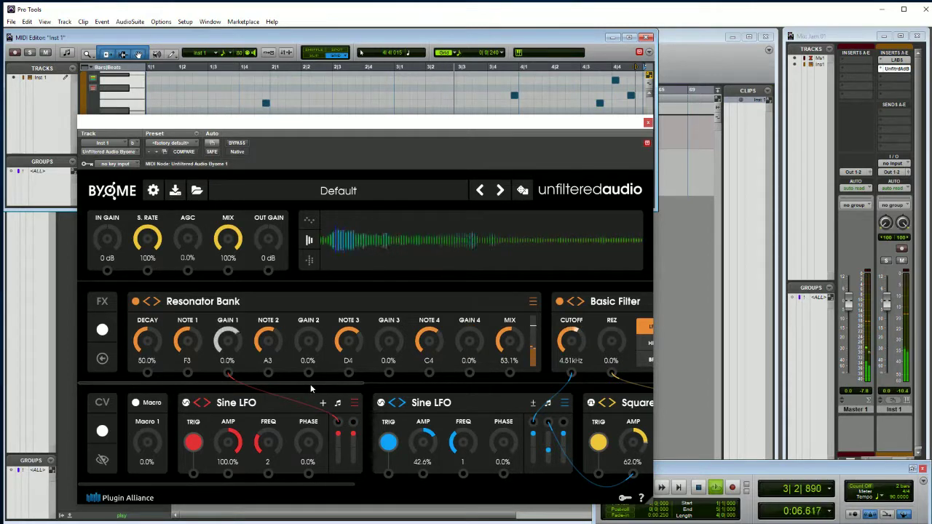
drag(353, 423, 309, 373)
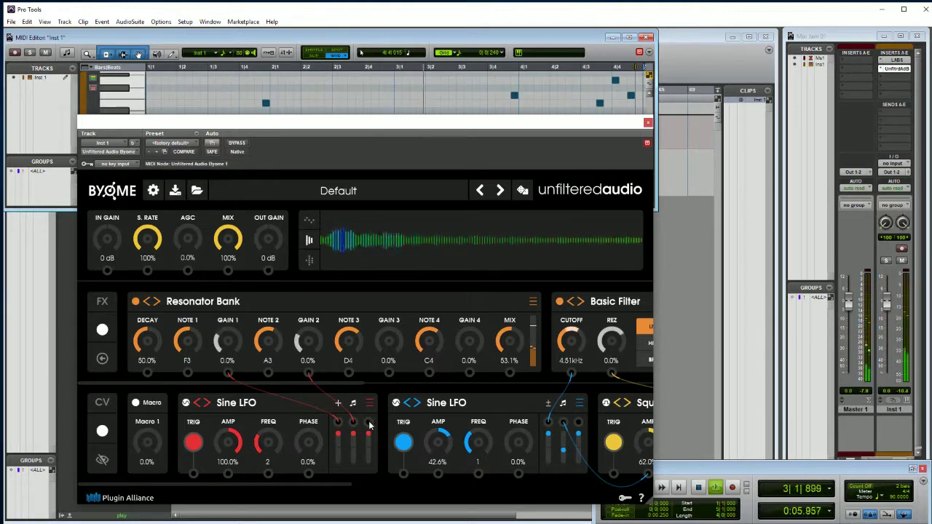
drag(369, 425, 388, 373)
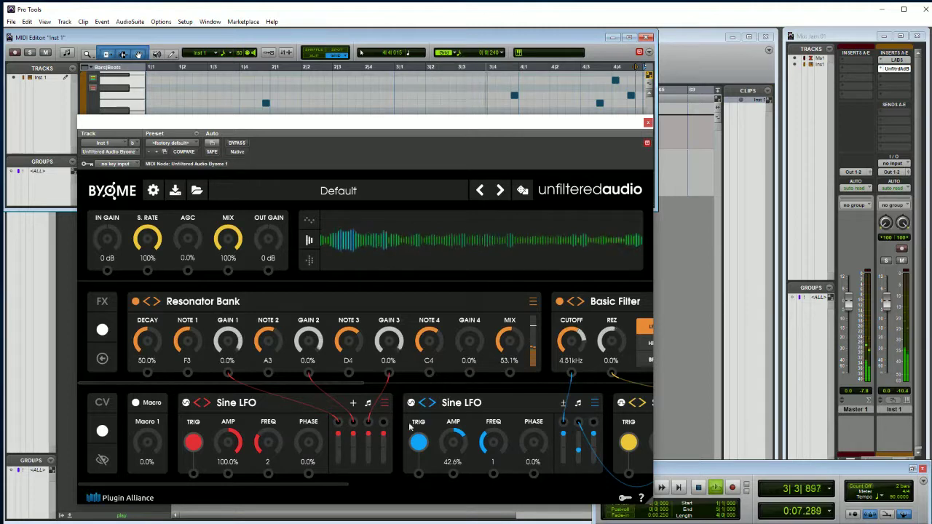
Patch the red Sine LFO to Gain 4, invert its depth on Gain 2 and Gain 4, and set both gains to 100%.
drag(384, 424, 470, 374)
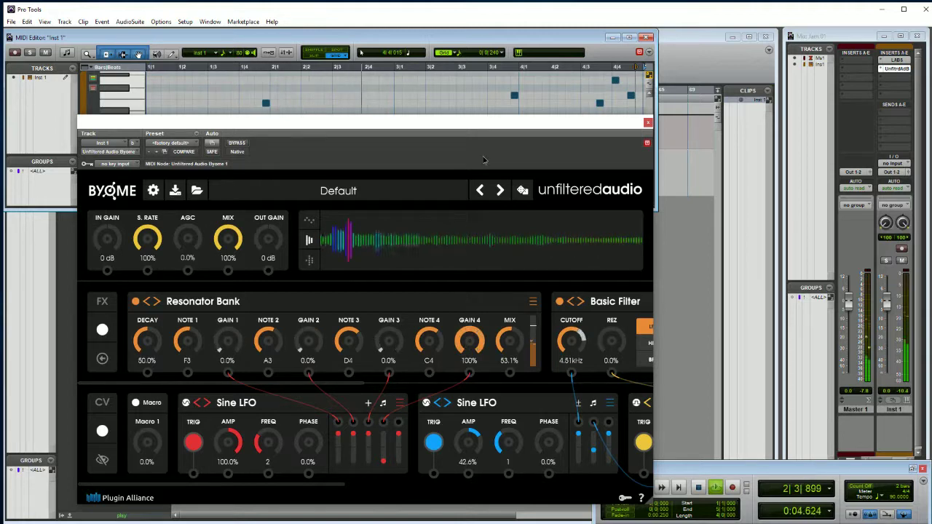
drag(468, 344, 479, 241)
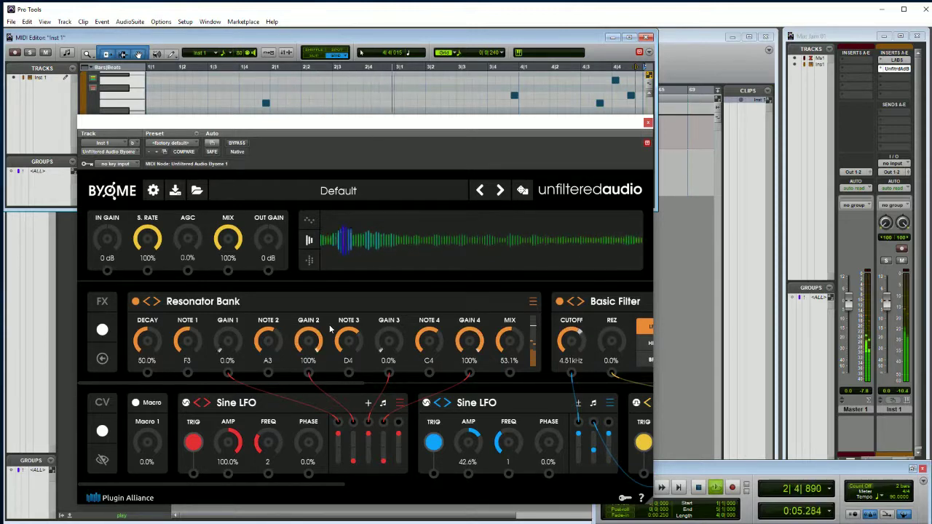
Change the red Sine LFO to a Square LFO and set the Resonator Bank's mix to 100%.
click(207, 402)
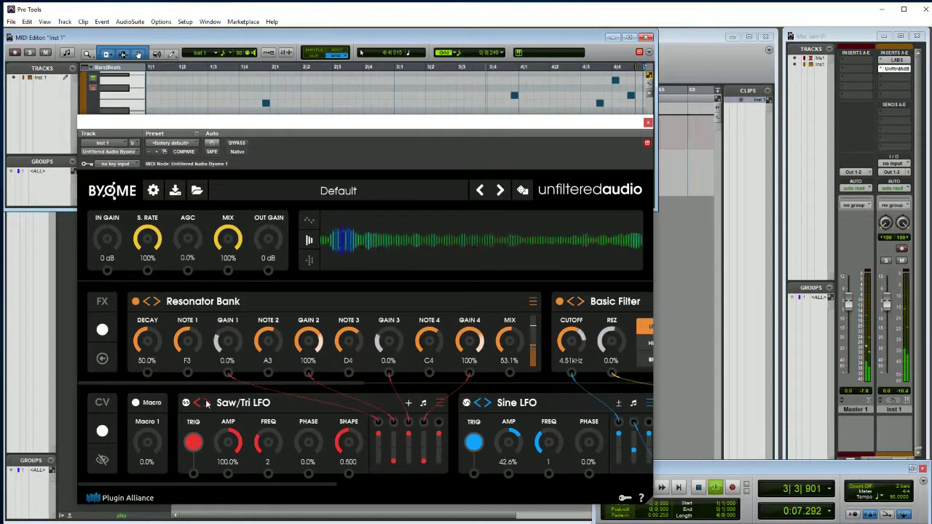
click(206, 402)
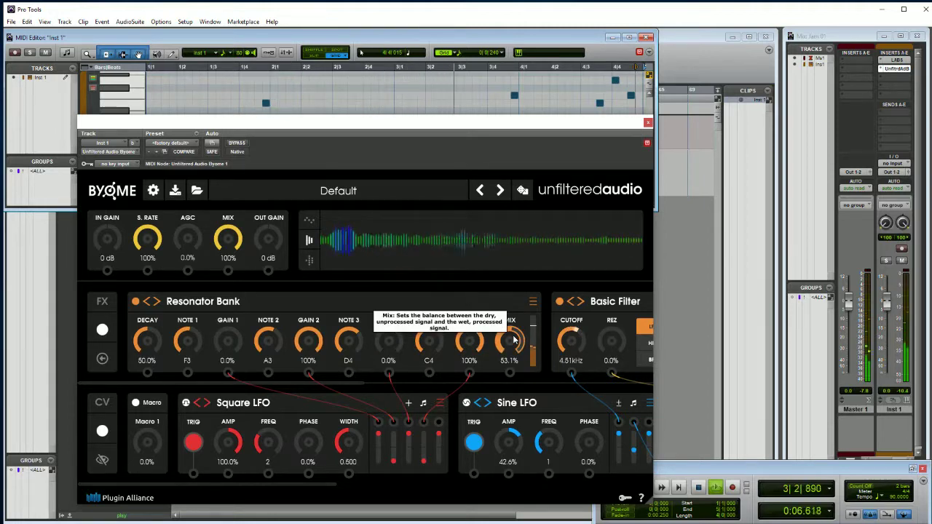
drag(514, 332, 516, 264)
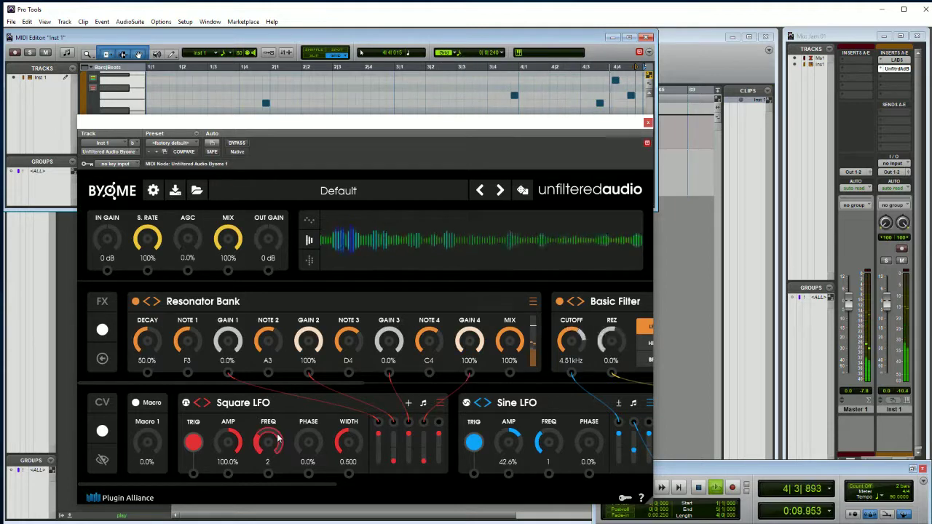
Set the red Square LFO's frequency to 4 and the Resonator Bank's decay to 81.5%.
scroll(274, 449, up, 1)
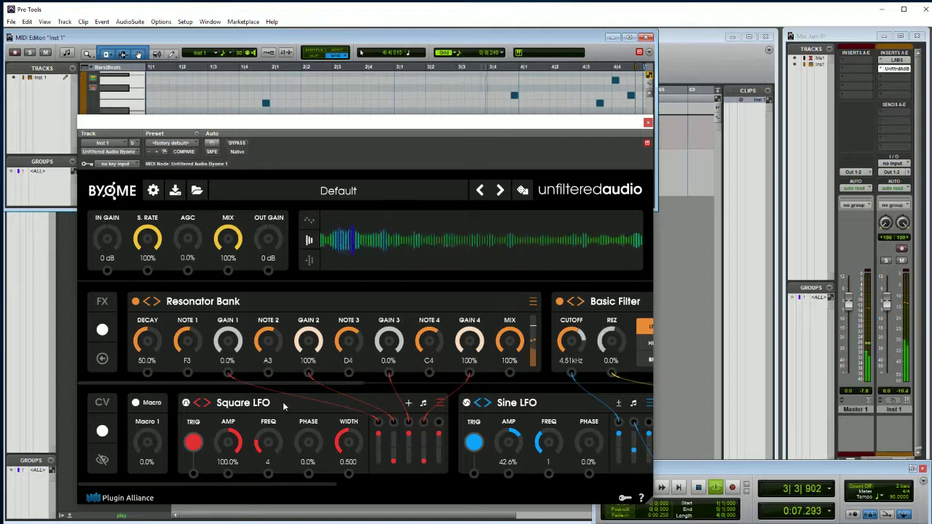
drag(146, 334, 149, 378)
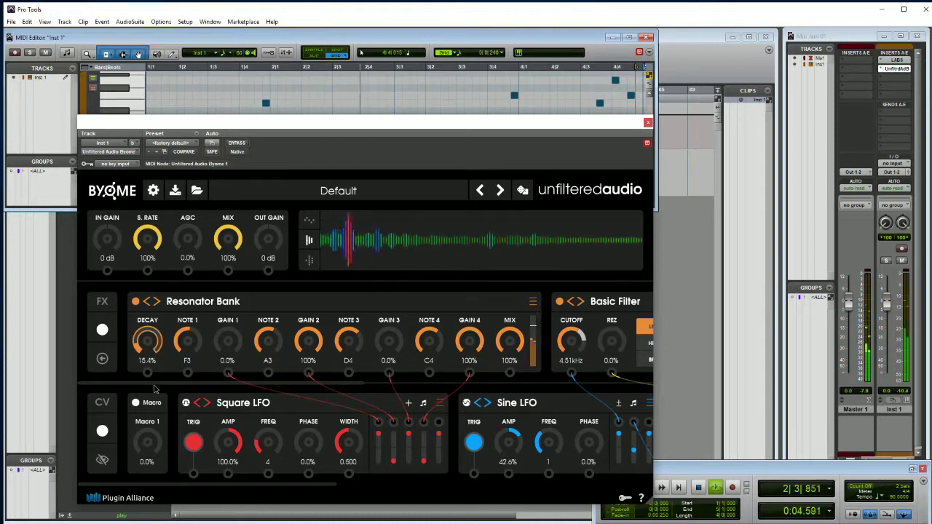
drag(155, 393, 155, 395)
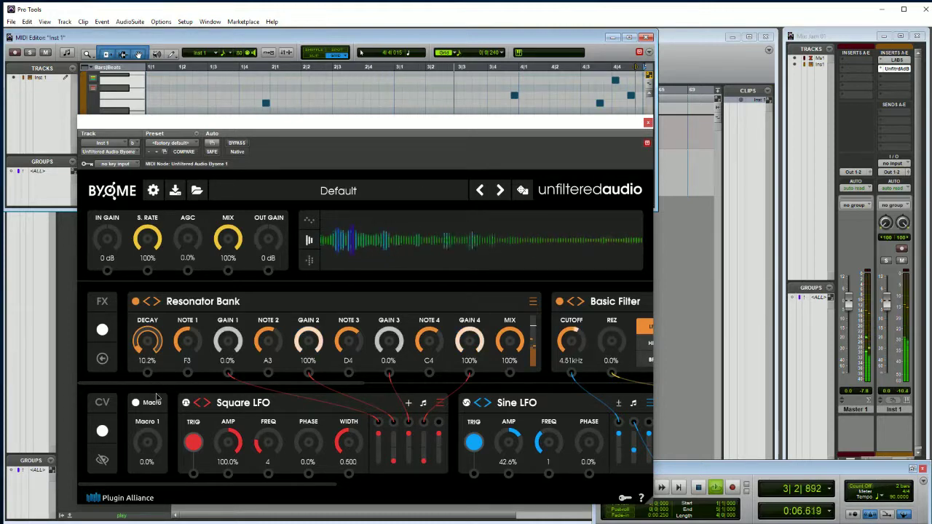
drag(155, 397, 181, 284)
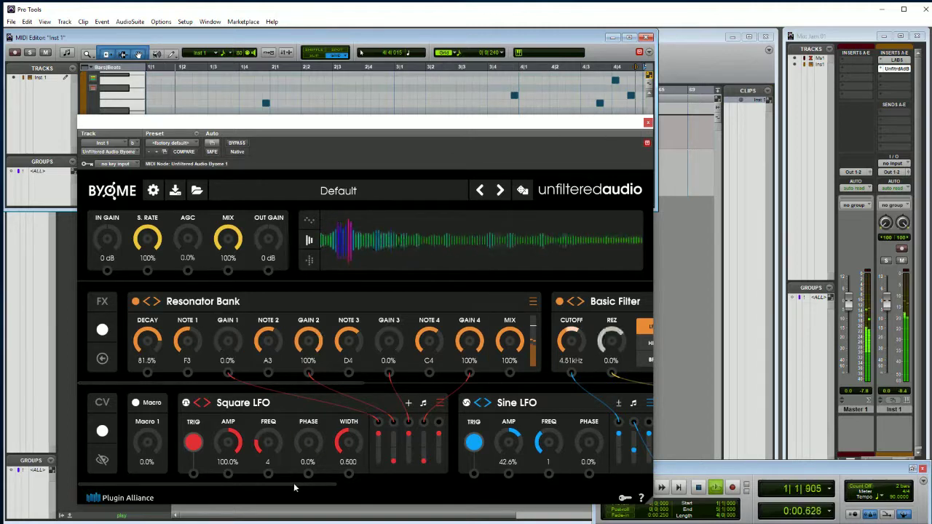
Add a purple modulator at the end of the CV chain and change it to a Square LFO.
drag(291, 483, 670, 471)
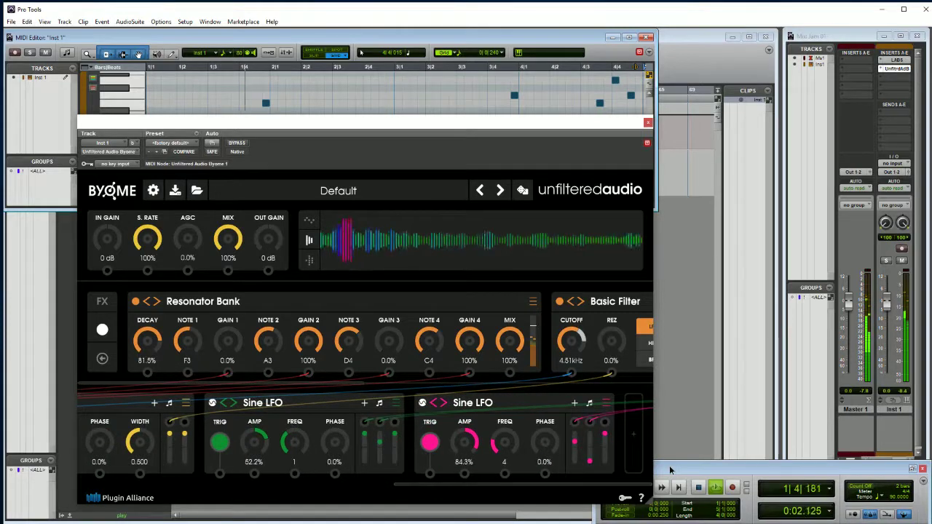
click(635, 437)
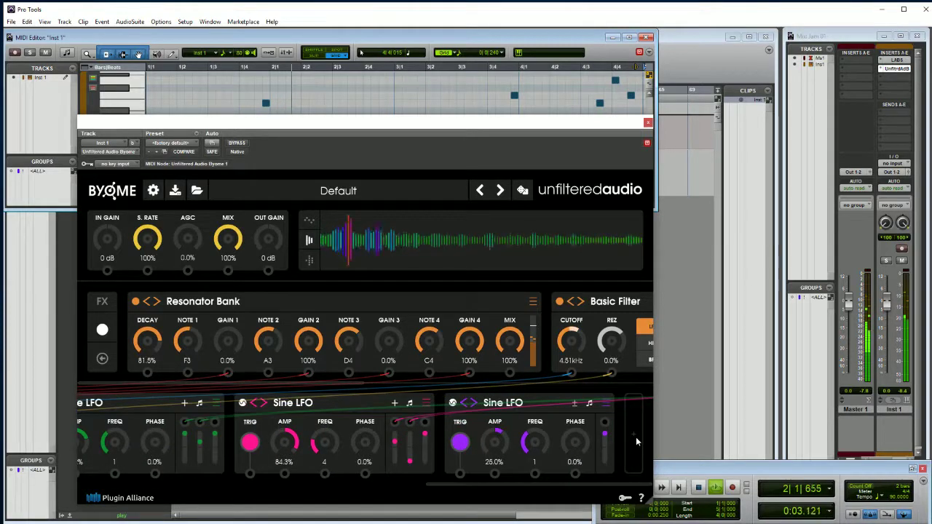
click(475, 404)
click(476, 404)
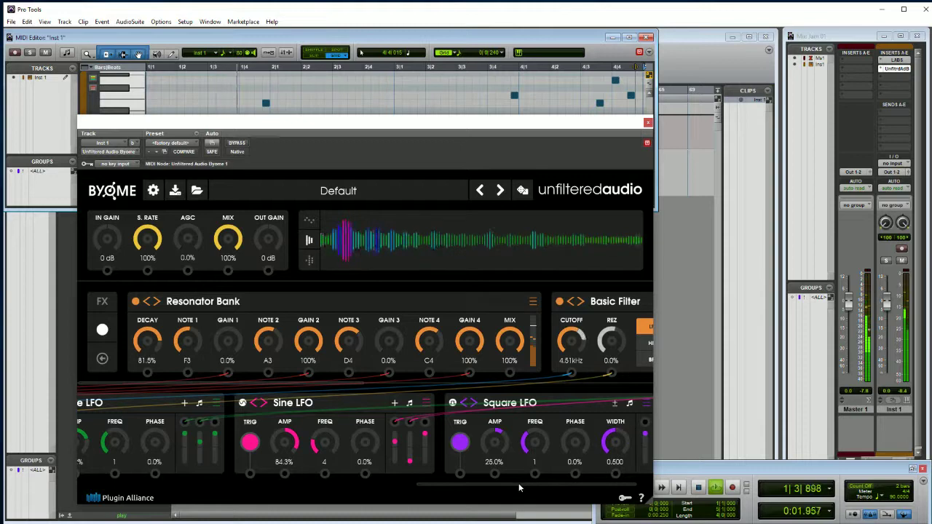
Add an orange modulator after the purple Square LFO and make it an ADSR envelope.
scroll(519, 487, right, 1)
scroll(632, 434, right, 3)
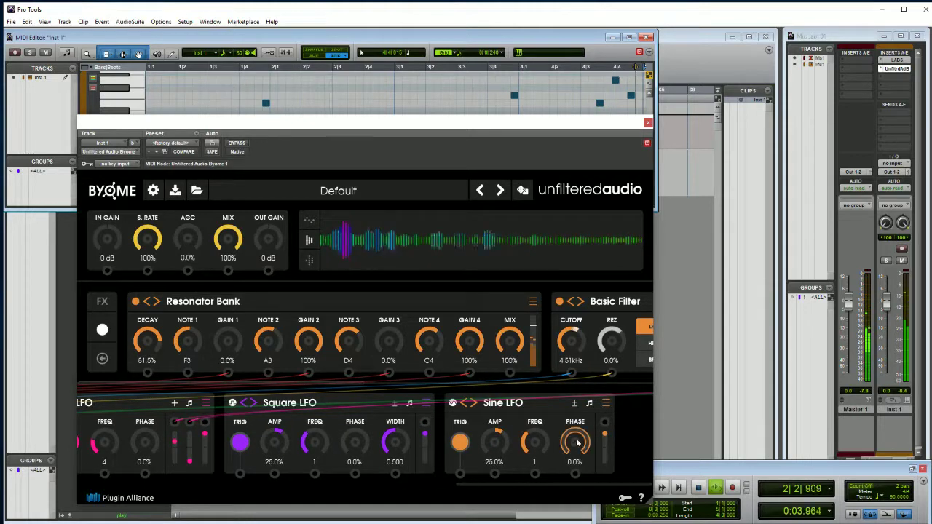
click(473, 404)
click(472, 403)
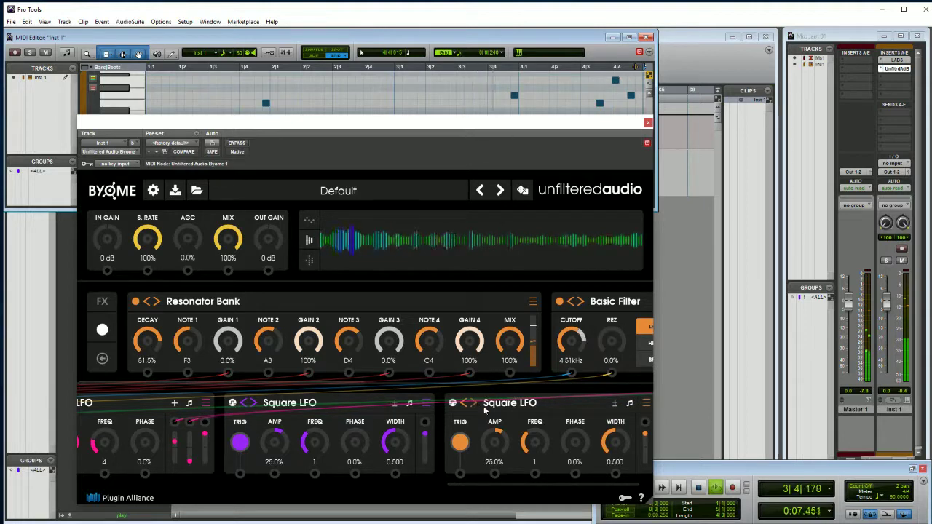
click(647, 404)
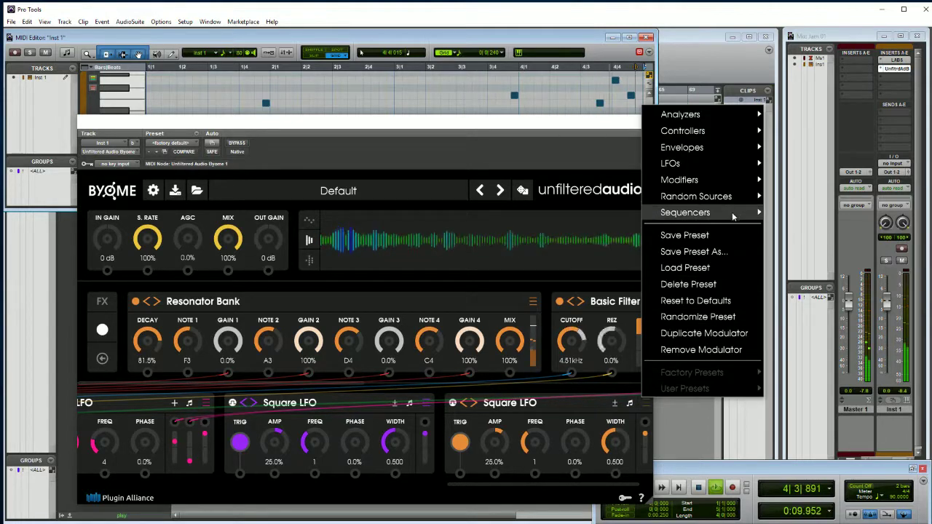
mouse_move(733, 208)
mouse_move(738, 179)
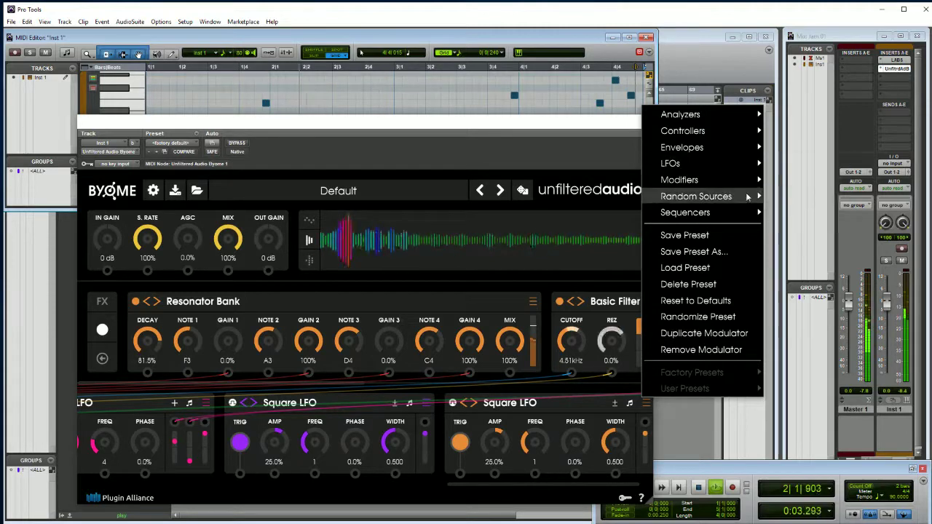
mouse_move(750, 147)
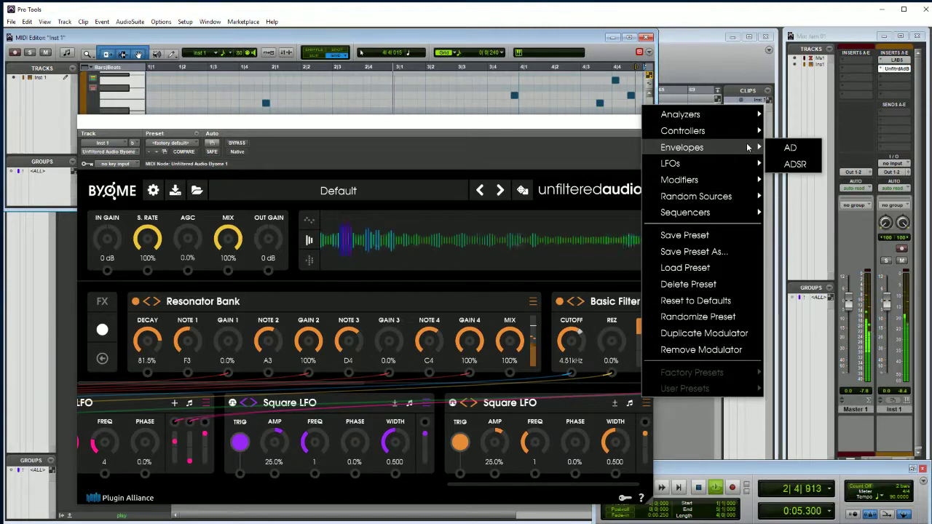
click(795, 164)
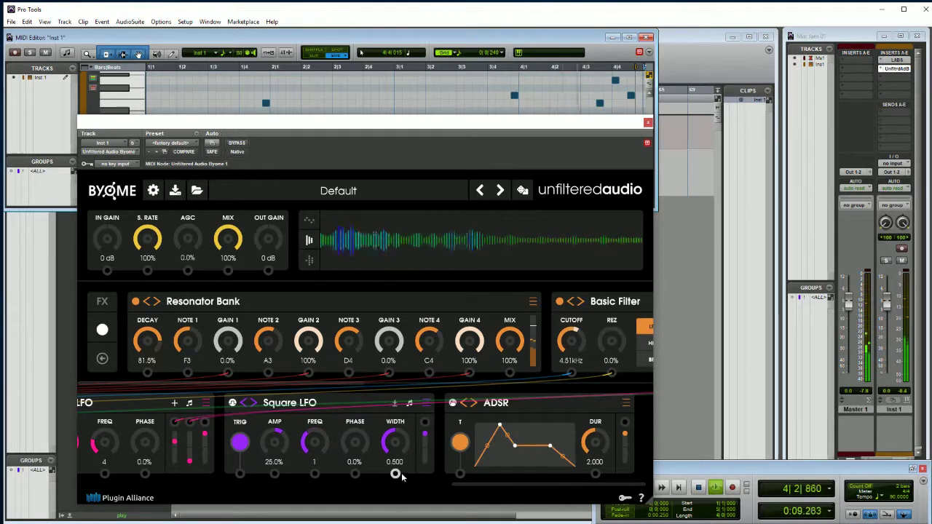
Patch the purple Square LFO to the ADSR's trigger, and the ADSR to the plug-in's sample rate, set to 50.0%.
drag(463, 432, 461, 479)
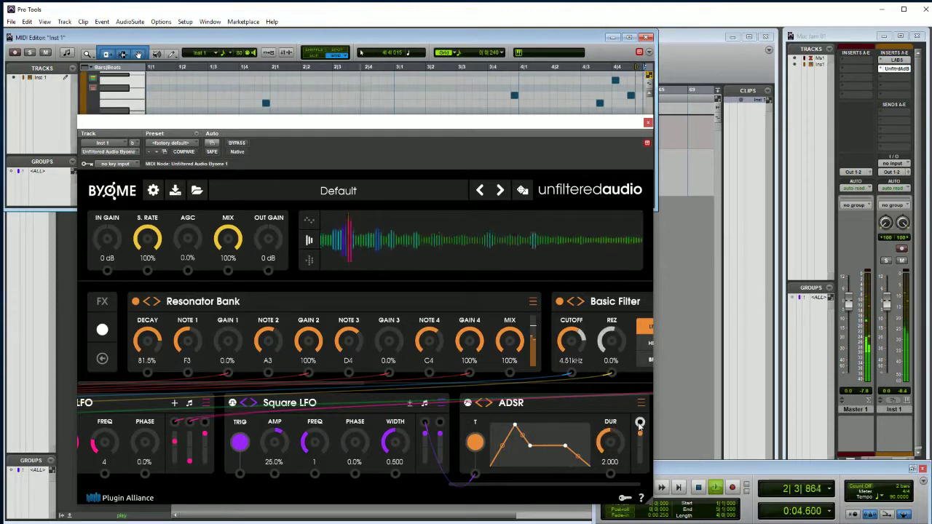
drag(638, 423, 147, 270)
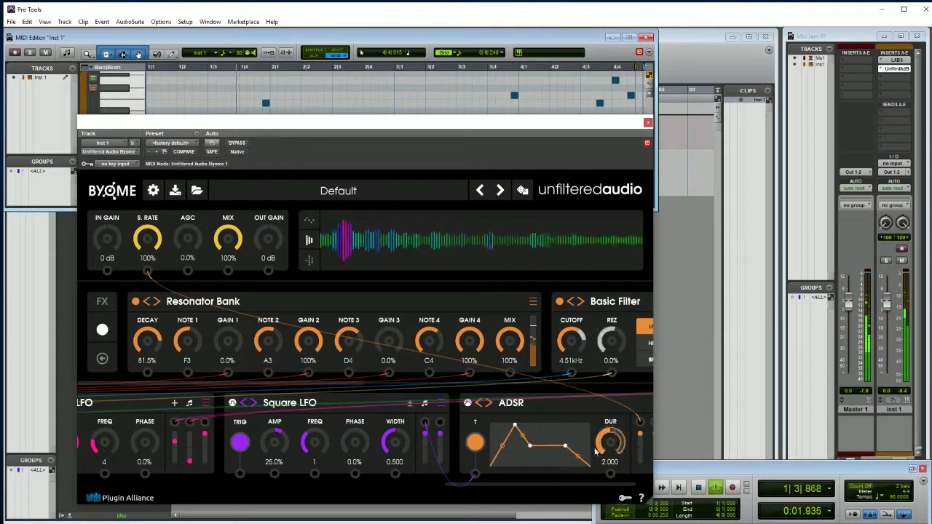
scroll(637, 487, right, 2)
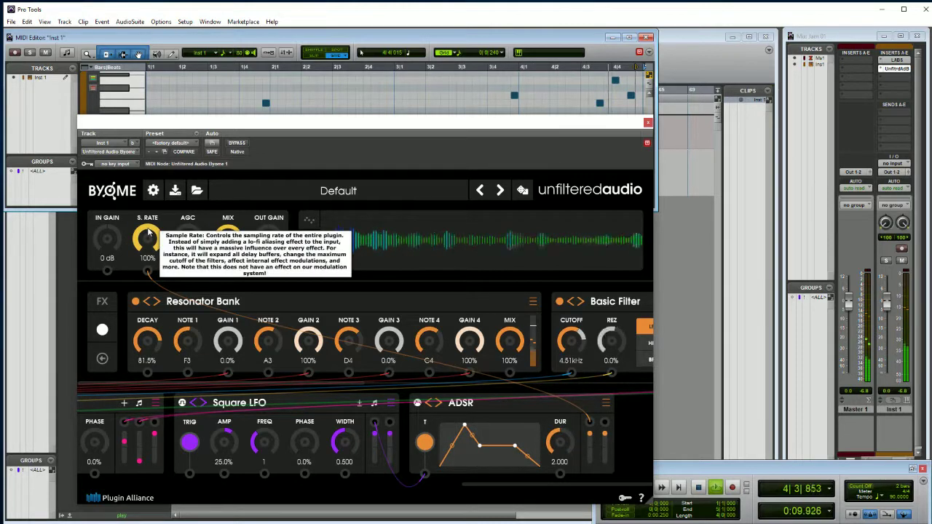
drag(147, 233, 150, 309)
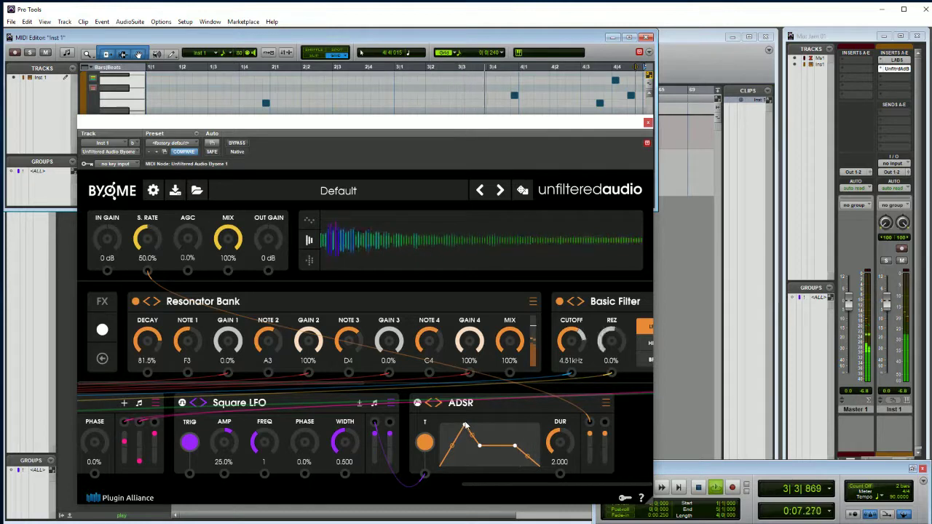
Try a faster attack and a long decay on the ADSR with its duration at 1.407, and reset the envelope shape.
drag(464, 427, 452, 426)
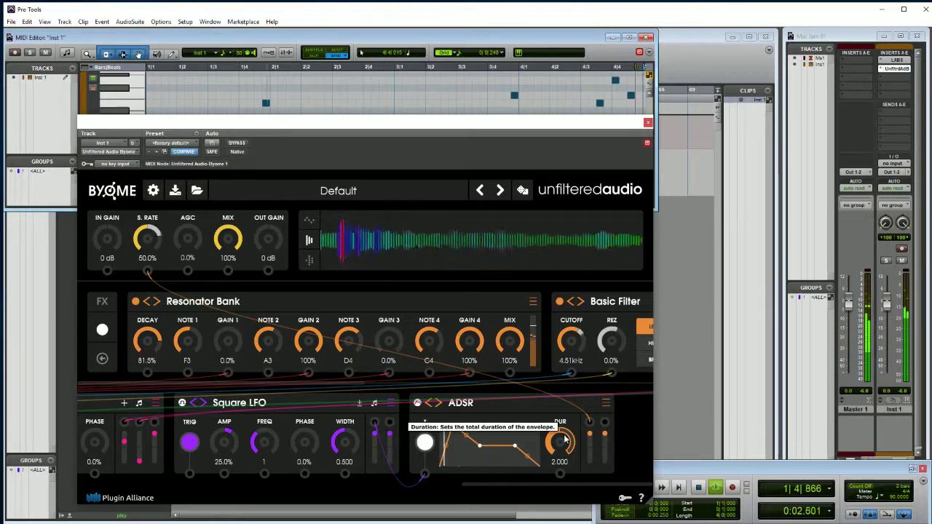
drag(565, 439, 563, 446)
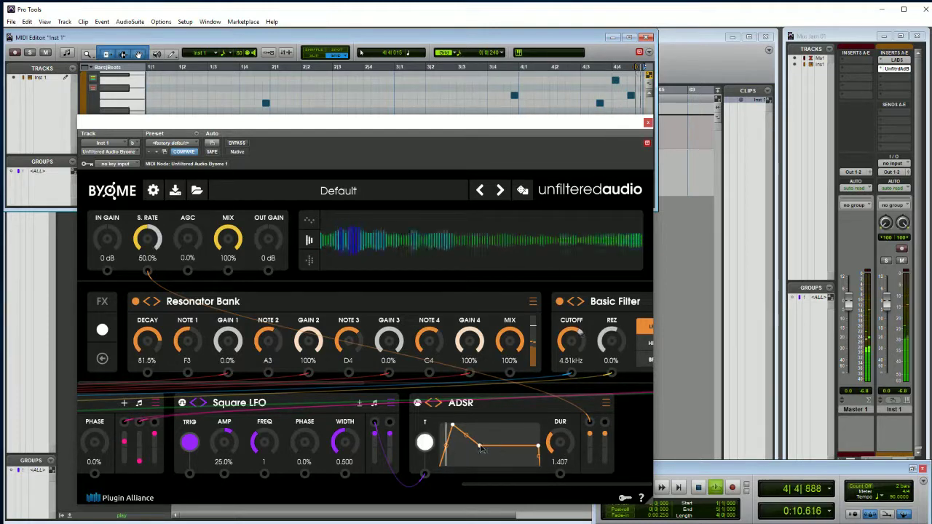
drag(480, 448, 540, 455)
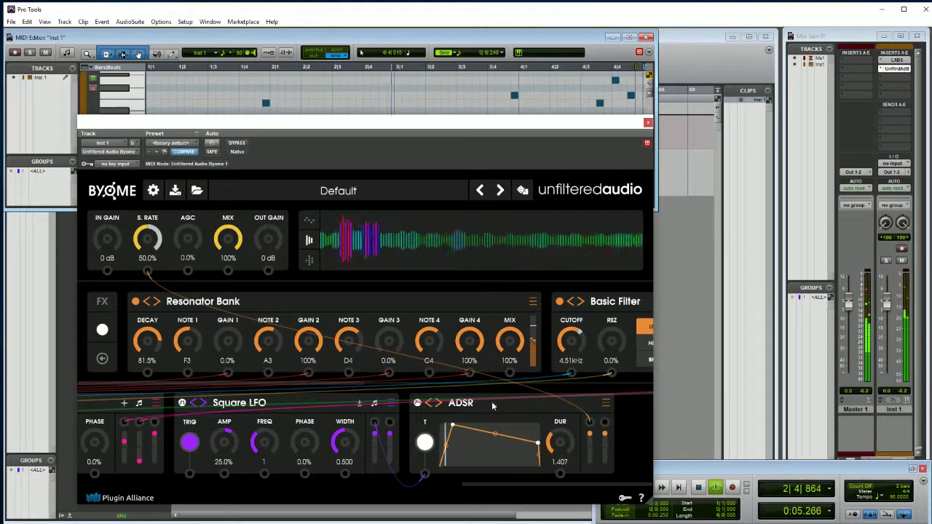
click(438, 404)
click(438, 404)
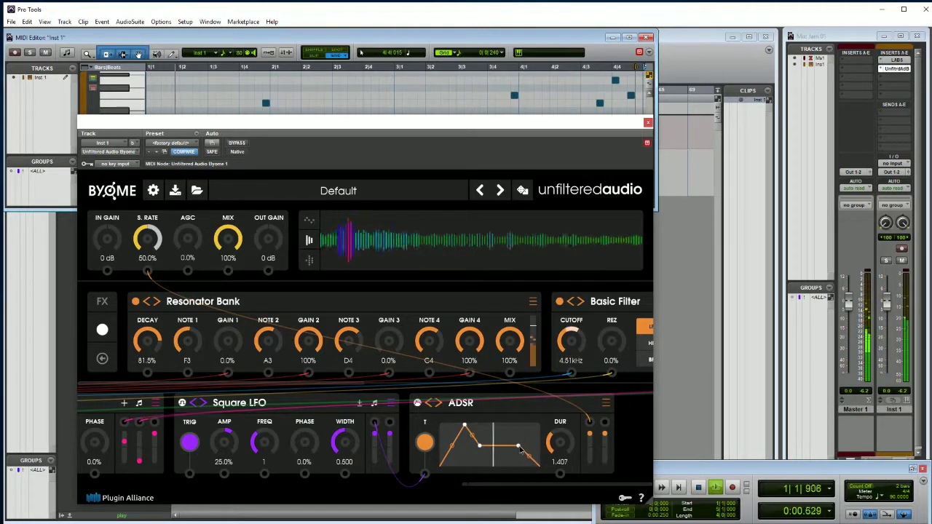
Drop the ADSR's sustain to zero, stretch its decay to nearly the full length, and bow the attack and decay curves outward.
drag(510, 444, 480, 489)
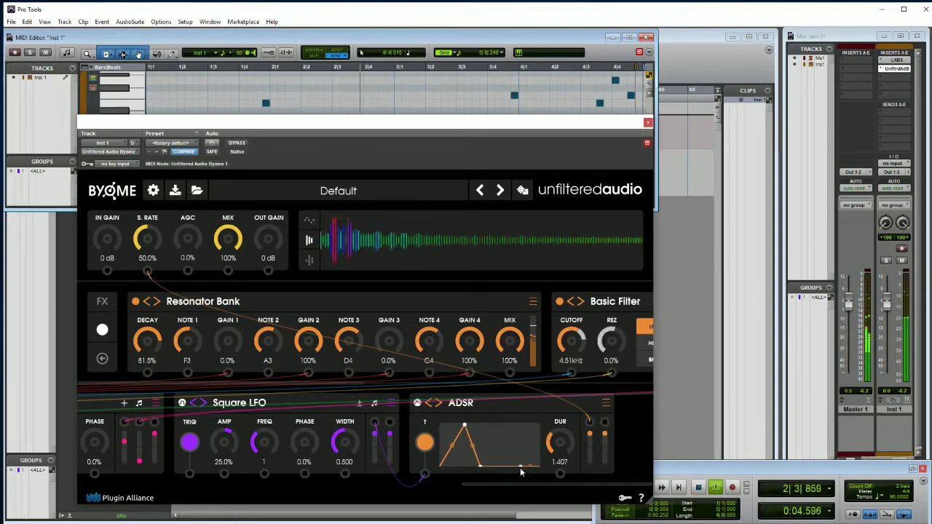
drag(521, 467, 480, 467)
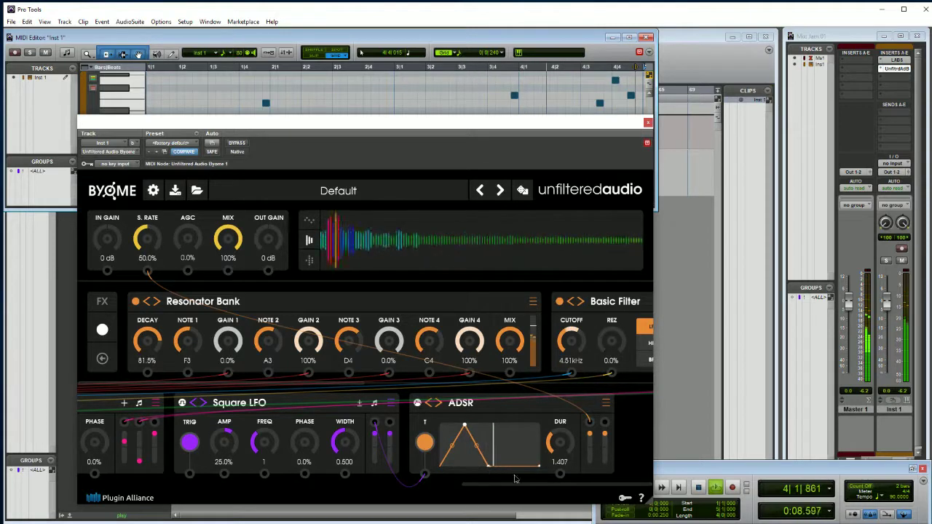
drag(490, 467, 536, 466)
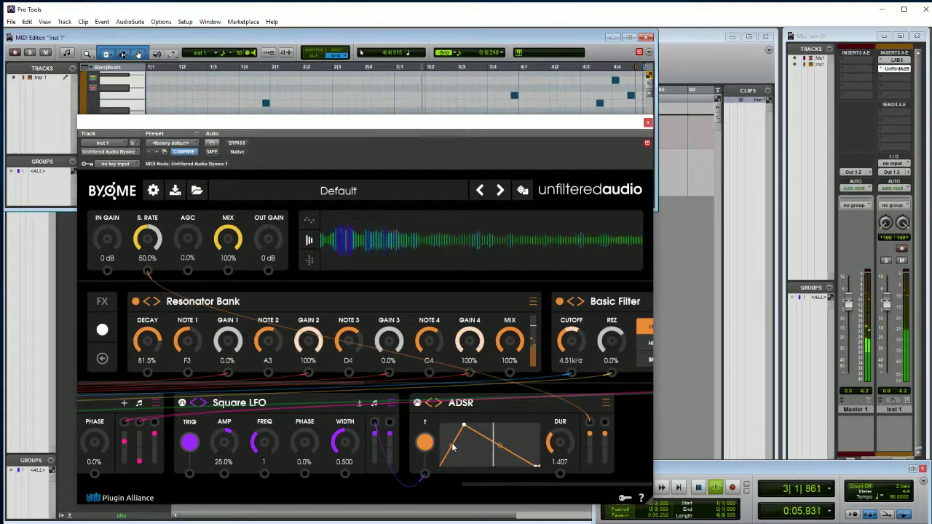
drag(452, 445, 451, 430)
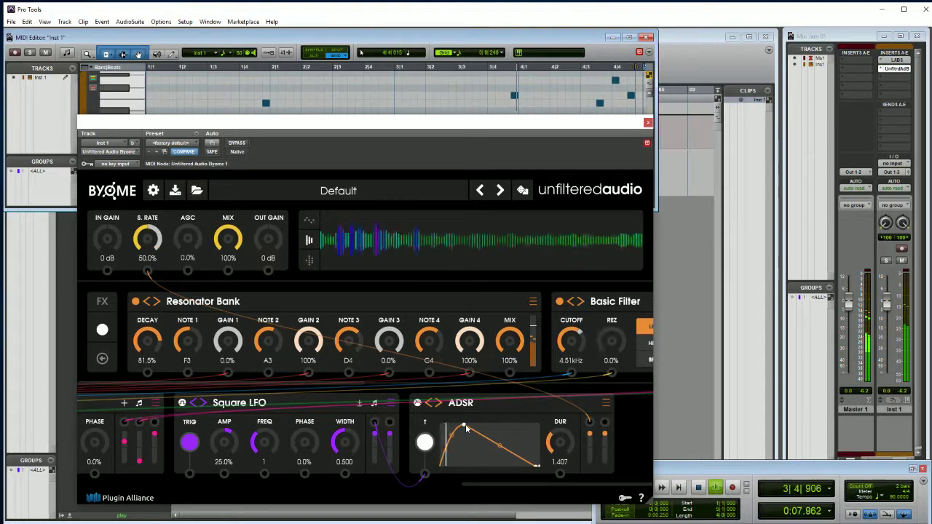
drag(501, 448, 478, 424)
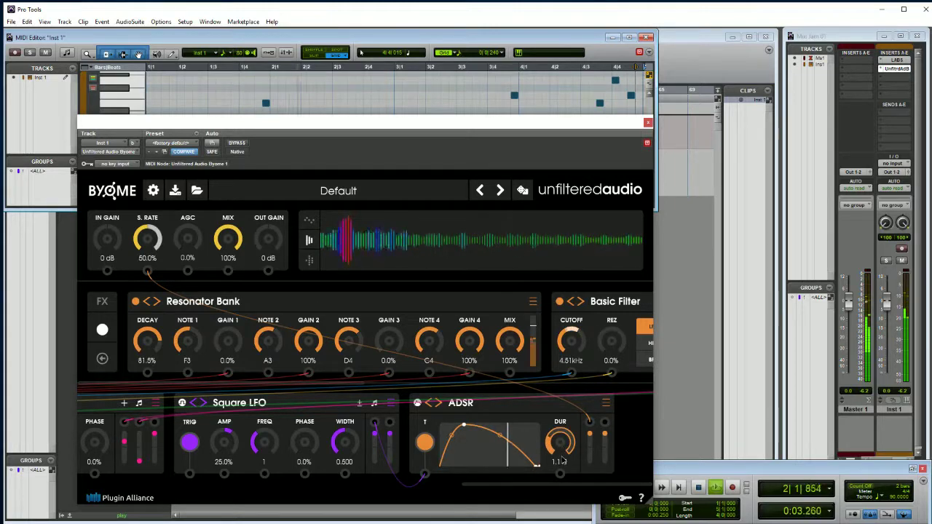
Set the ADSR's duration to 0.950, bend its decay curve inward and shorten its attack to almost zero.
scroll(562, 463, down, 1)
scroll(562, 463, down, 1)
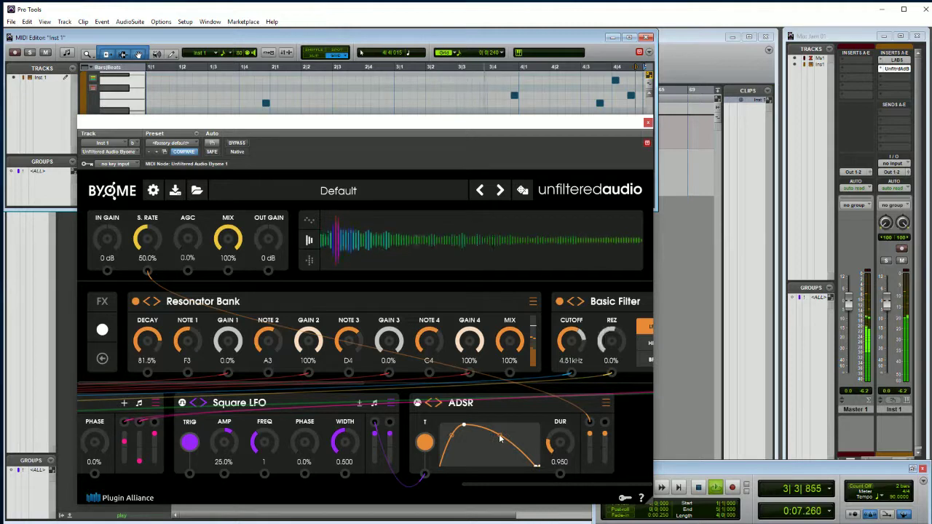
drag(500, 443, 487, 464)
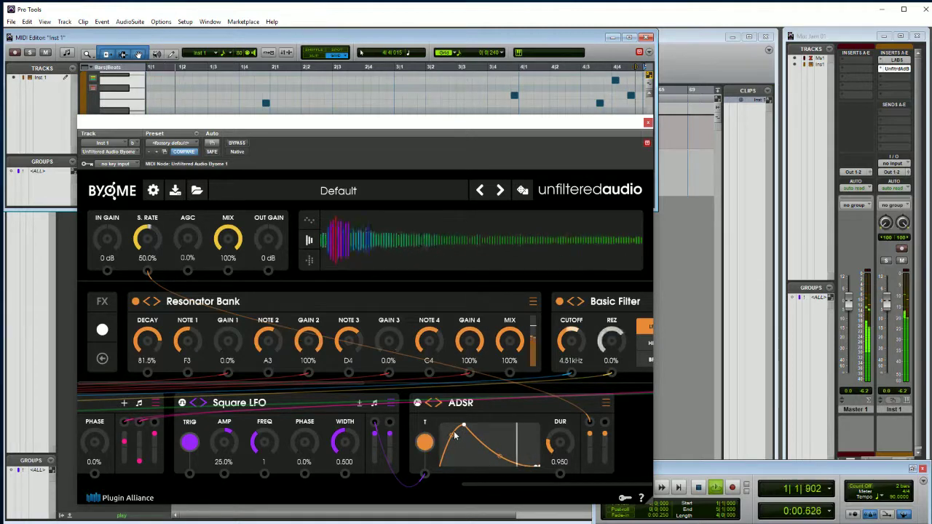
drag(464, 428, 441, 424)
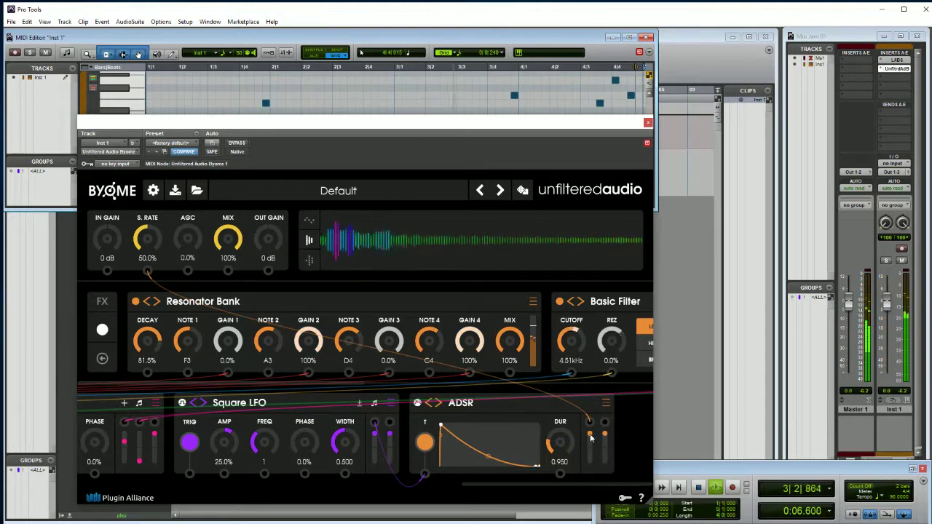
Bow the ADSR's decay outward with less sample-rate depth and a 0.506 duration, and set the purple Square LFO's frequency to 2.
drag(590, 437, 592, 441)
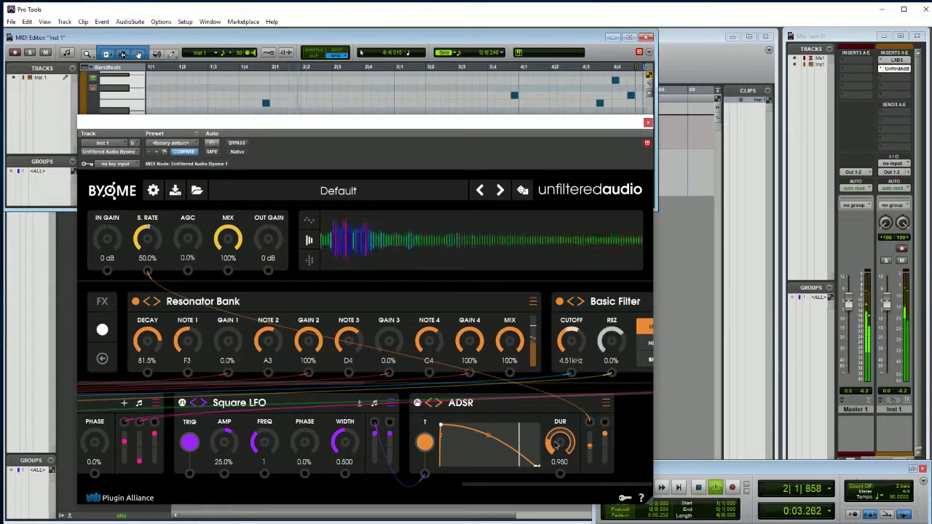
drag(555, 446, 556, 450)
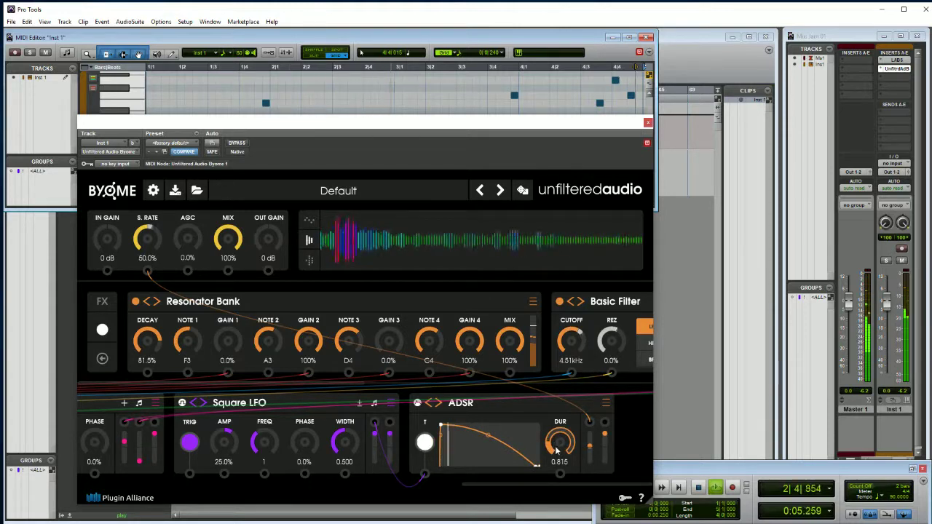
drag(557, 450, 556, 453)
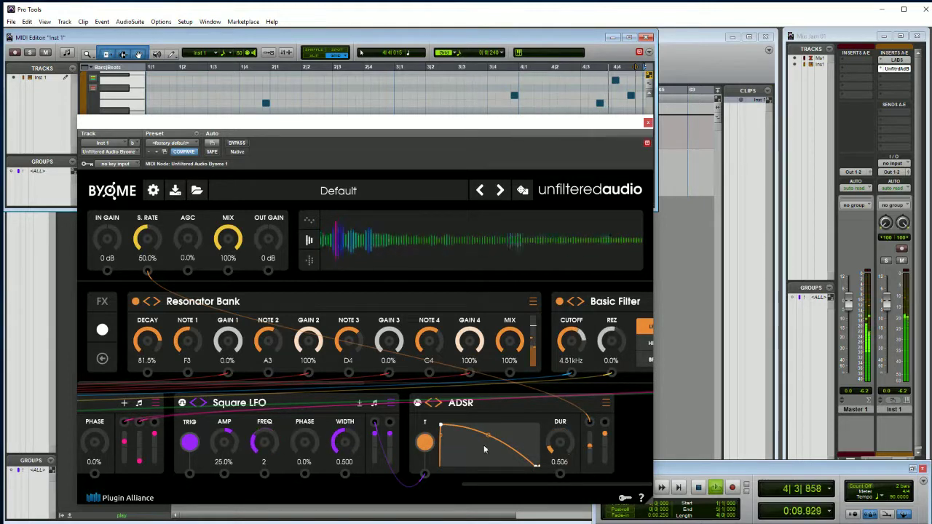
Set the ADSR's duration to 1.234 and the purple Square LFO's phase to 50.9%.
scroll(555, 440, up, 1)
scroll(555, 431, up, 10)
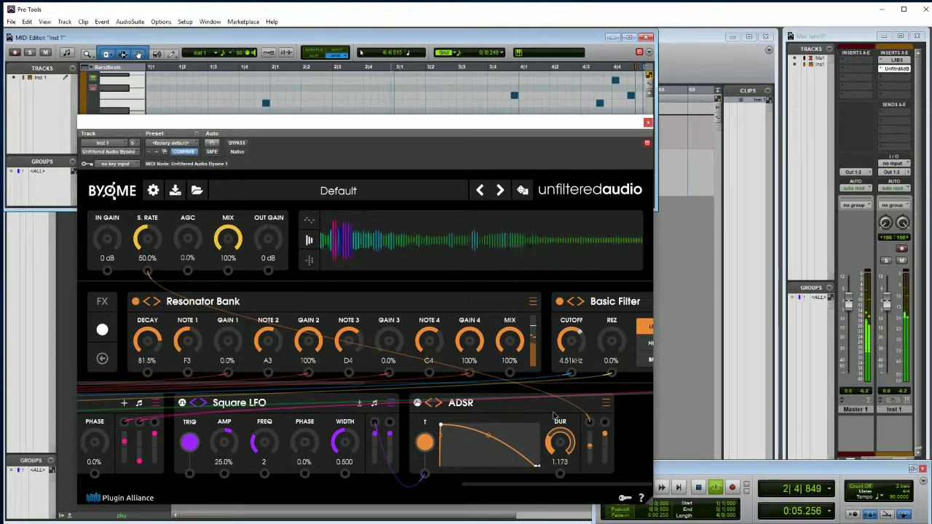
scroll(554, 415, up, 1)
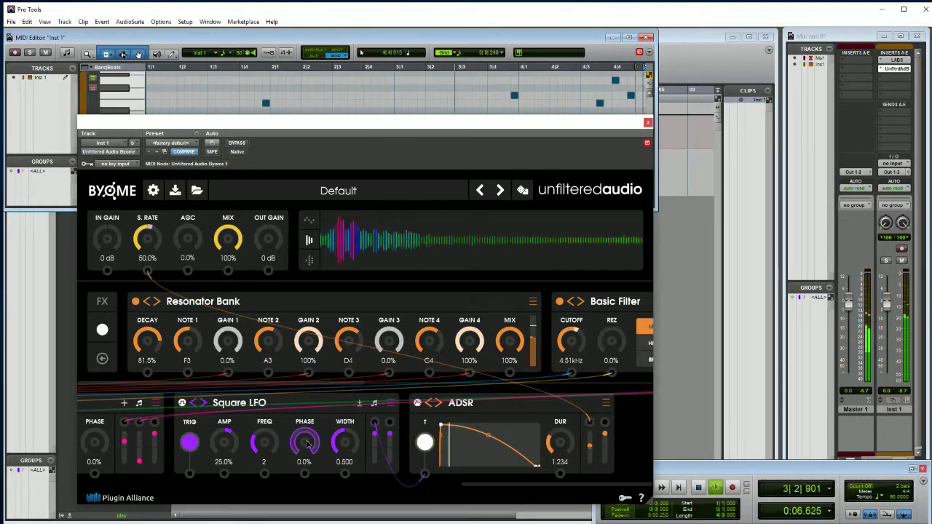
drag(306, 444, 317, 364)
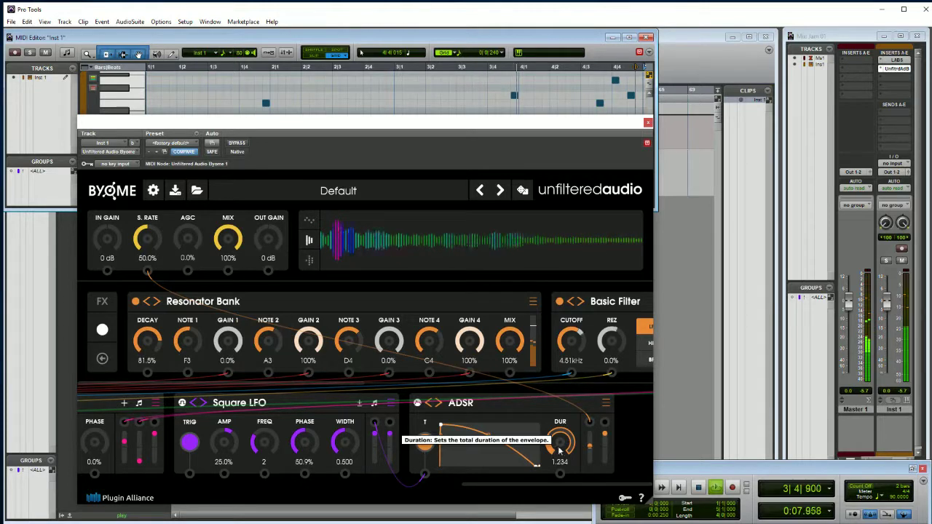
Set the ADSR's duration to 0.889 and lengthen its attack slightly.
drag(564, 444, 564, 461)
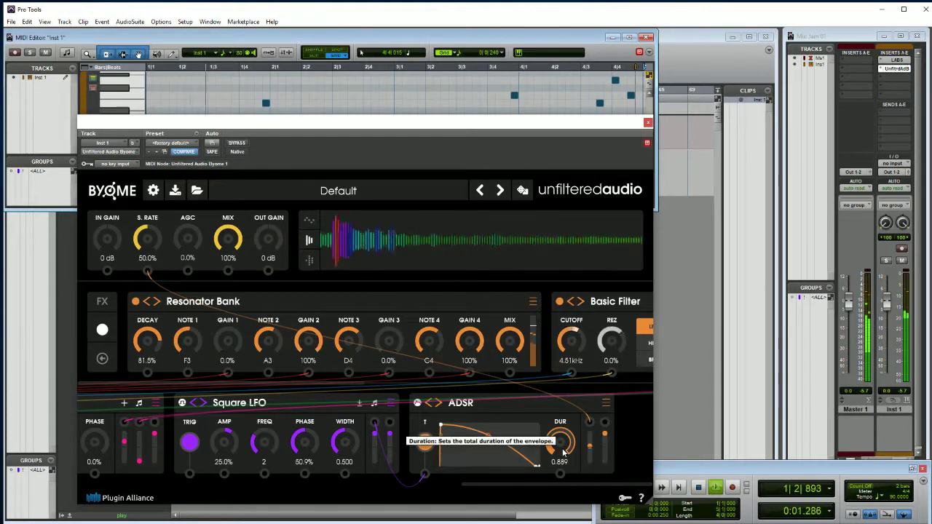
drag(441, 430, 454, 429)
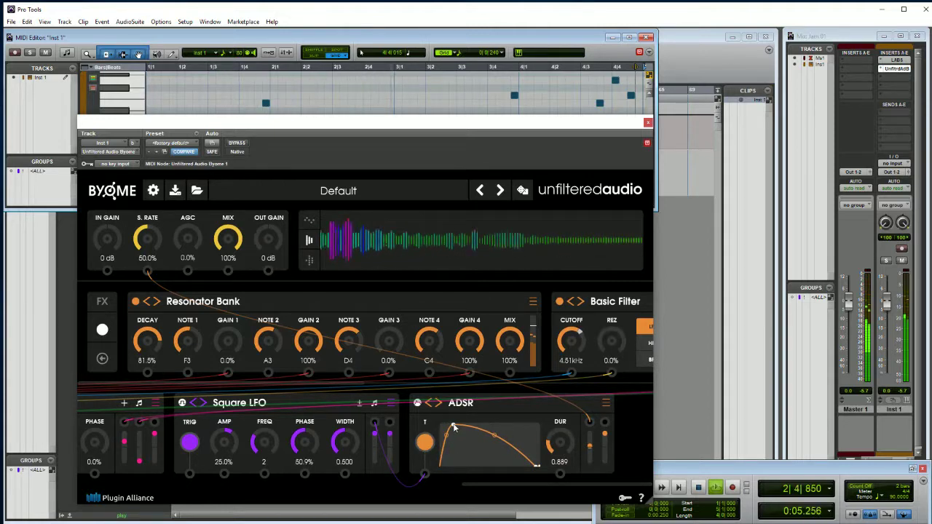
drag(453, 428, 458, 428)
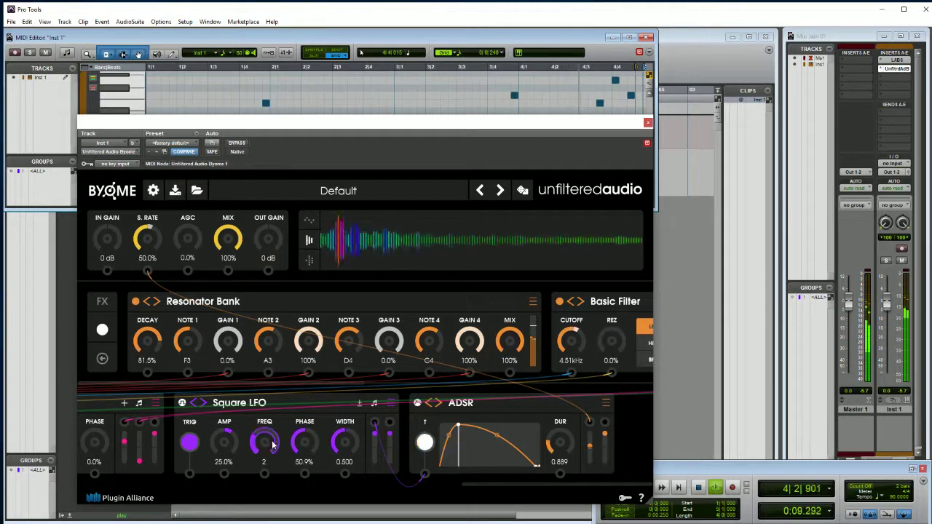
Set the purple Square LFO's frequency to 1 and its phase to 0.0%.
drag(267, 461, 273, 442)
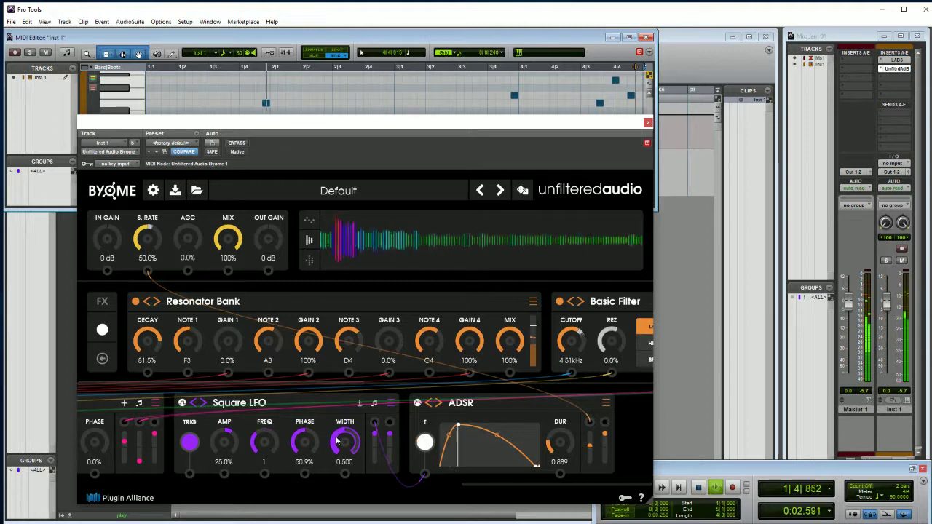
drag(309, 442, 310, 458)
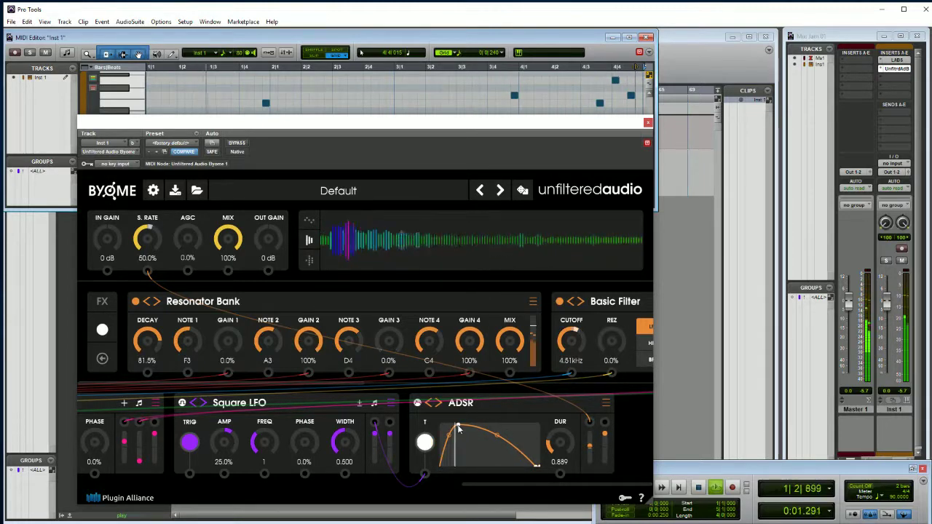
Shorten the ADSR's attack a little and set its duration to 0.876.
drag(459, 430, 451, 429)
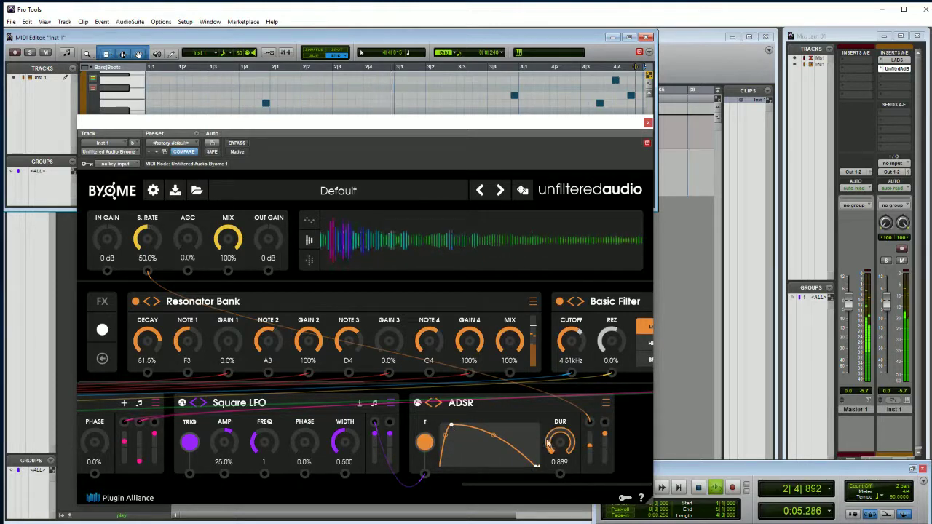
scroll(558, 453, up, 2)
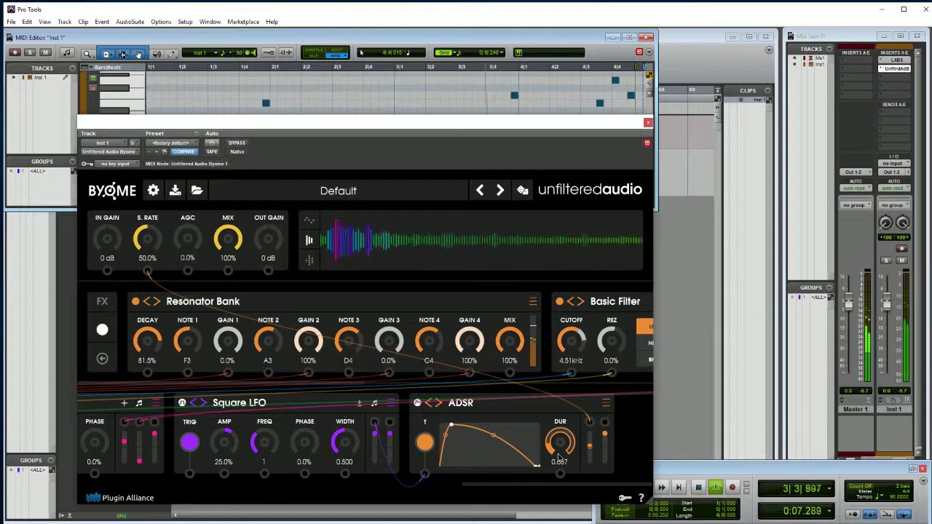
drag(558, 453, 559, 462)
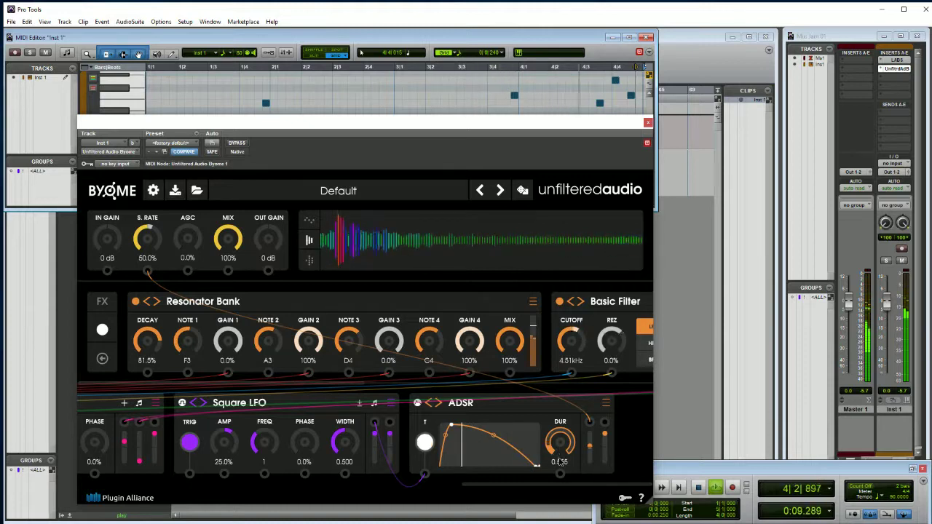
scroll(558, 452, up, 2)
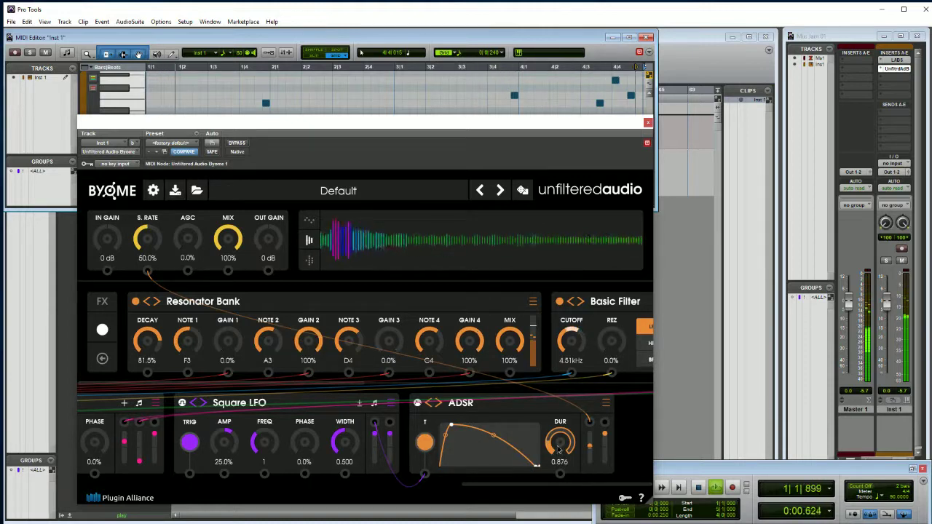
Try bending the ADSR's decay inward, restore its outward bow, and set the duration to 1.074.
drag(493, 434, 495, 463)
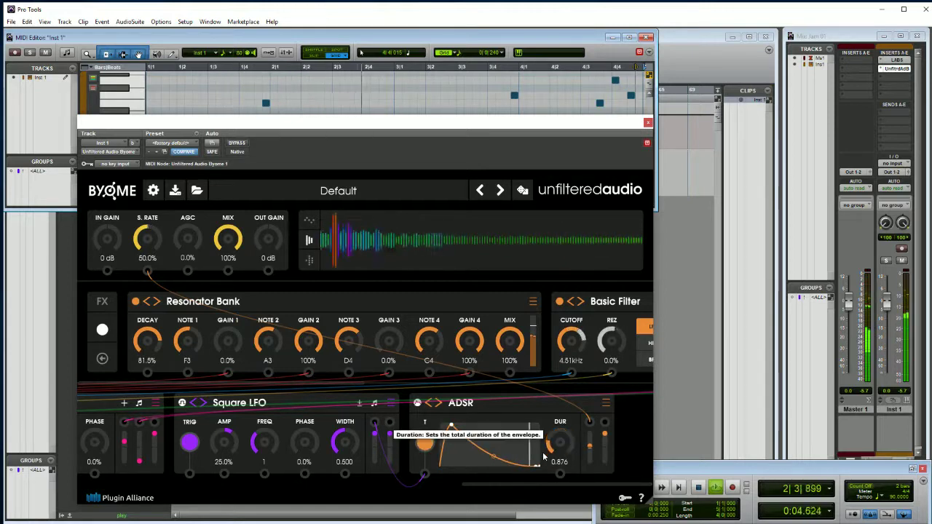
double_click(495, 457)
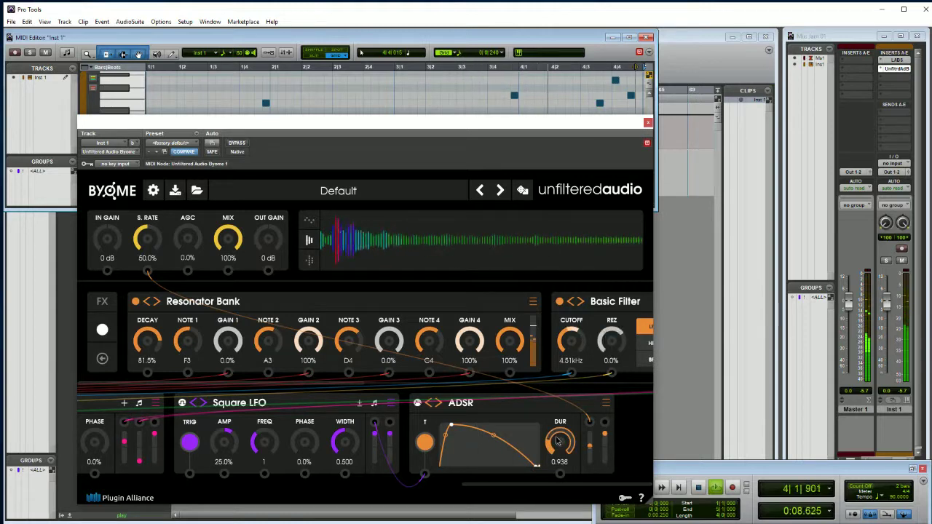
scroll(557, 440, up, 3)
scroll(558, 439, up, 1)
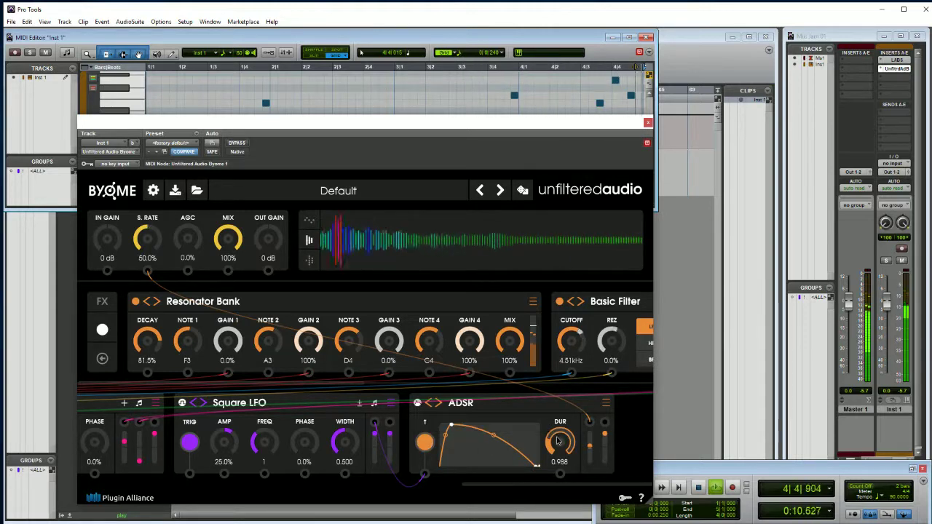
scroll(558, 439, up, 1)
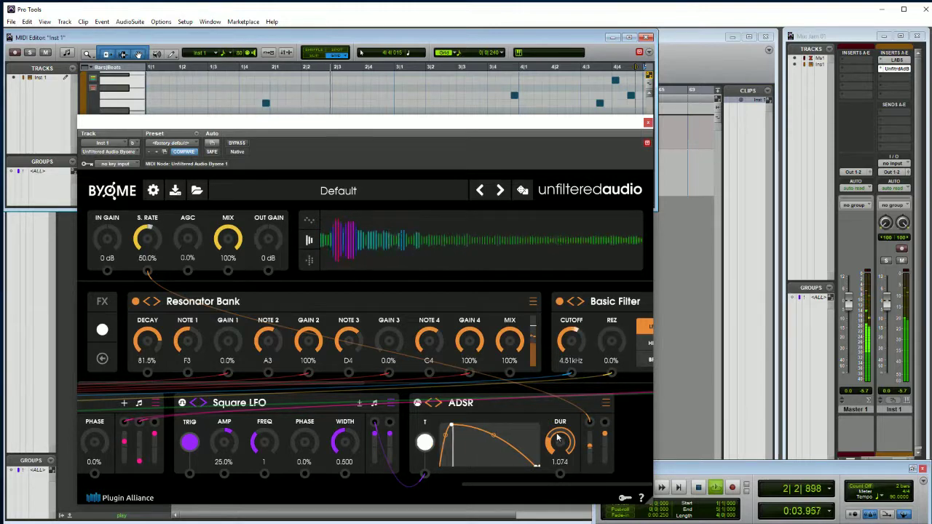
scroll(557, 439, up, 1)
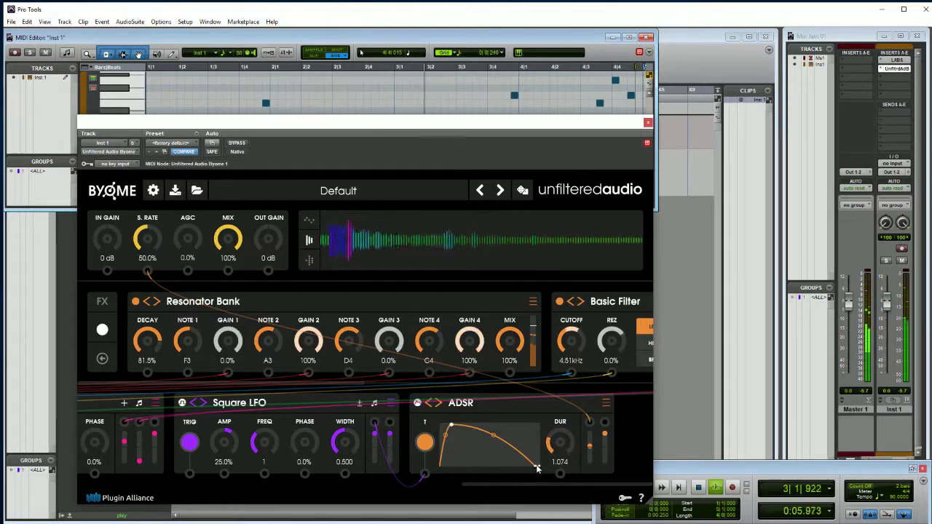
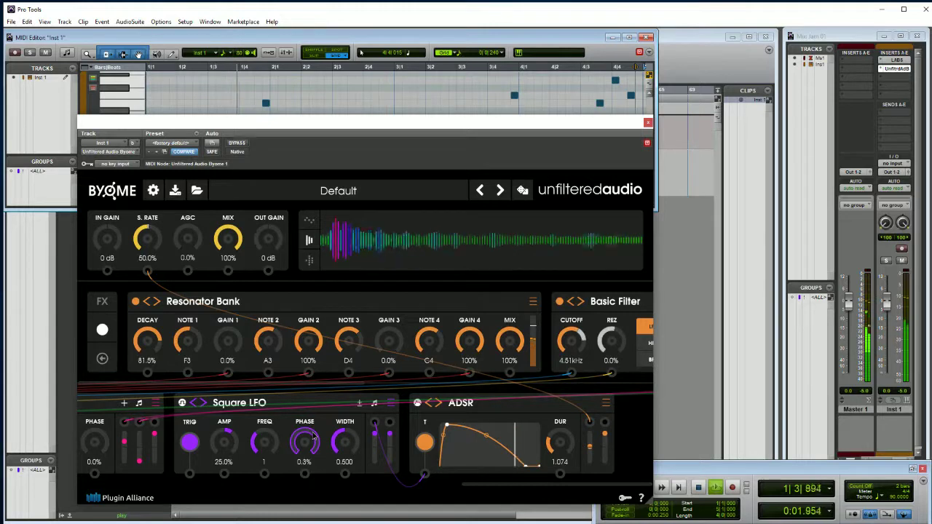
Raise the purple Square LFO's phase to 37.7%.
drag(316, 446, 323, 390)
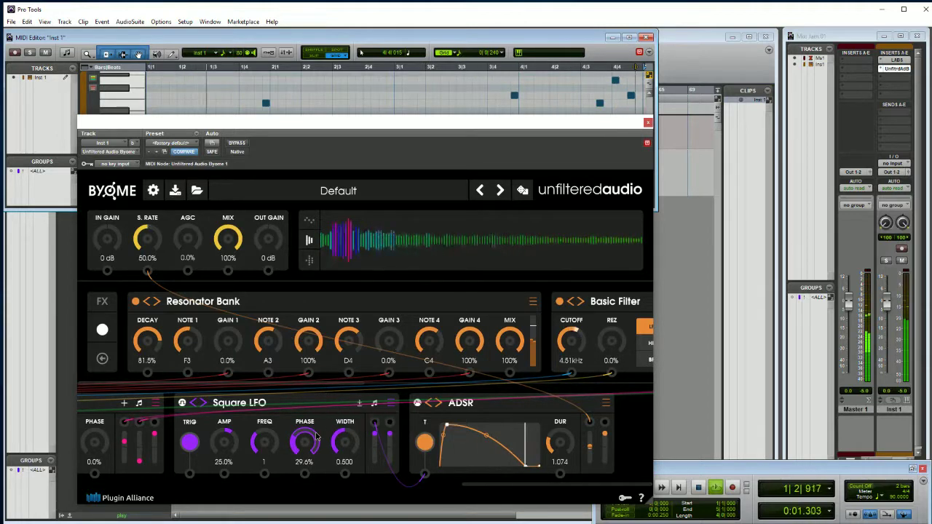
drag(316, 435, 316, 432)
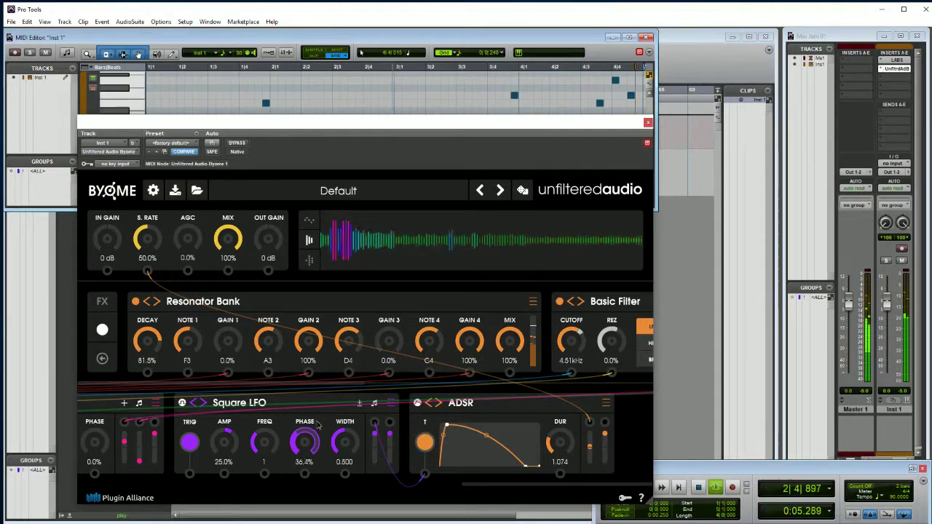
drag(317, 428, 318, 423)
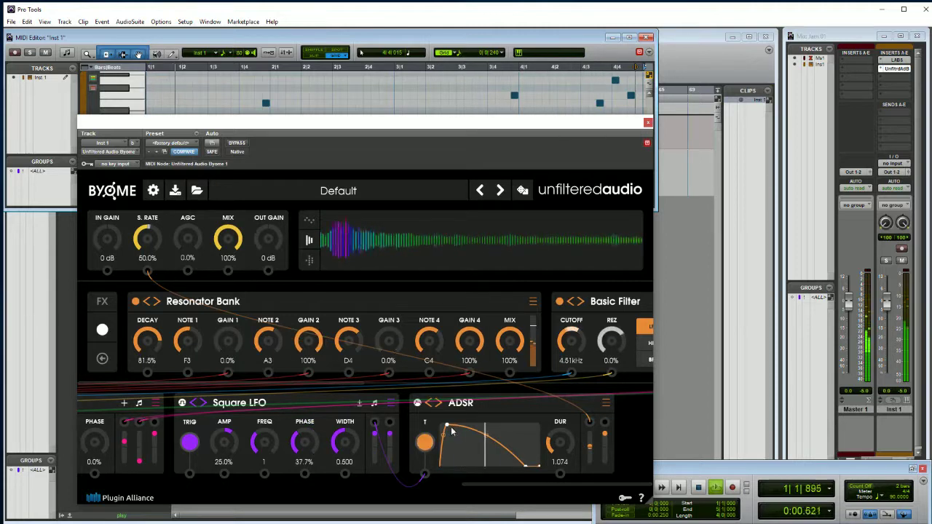
Shorten the ADSR's attack to zero and stretch its decay to the full envelope length.
drag(447, 429, 441, 428)
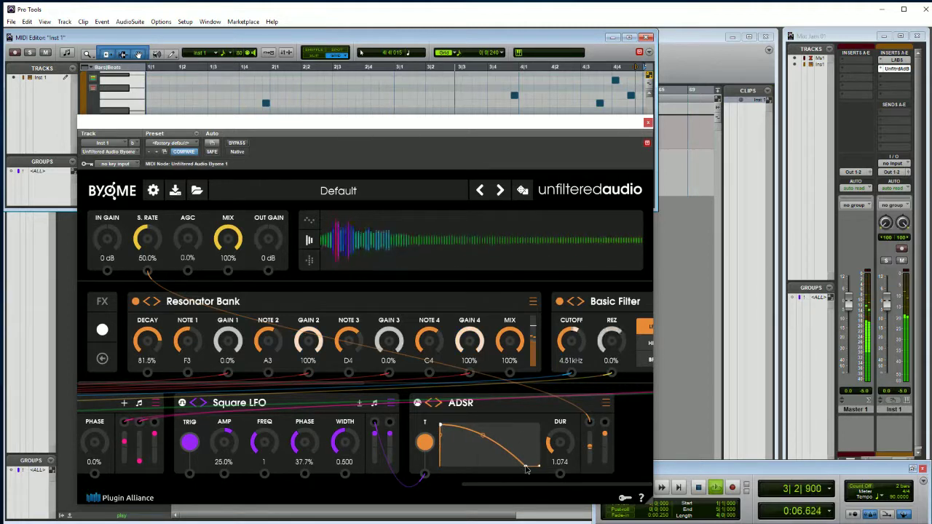
drag(525, 465, 540, 472)
Set the purple Square LFO's frequency to 2 and the ADSR's duration to 1.296.
drag(266, 453, 267, 447)
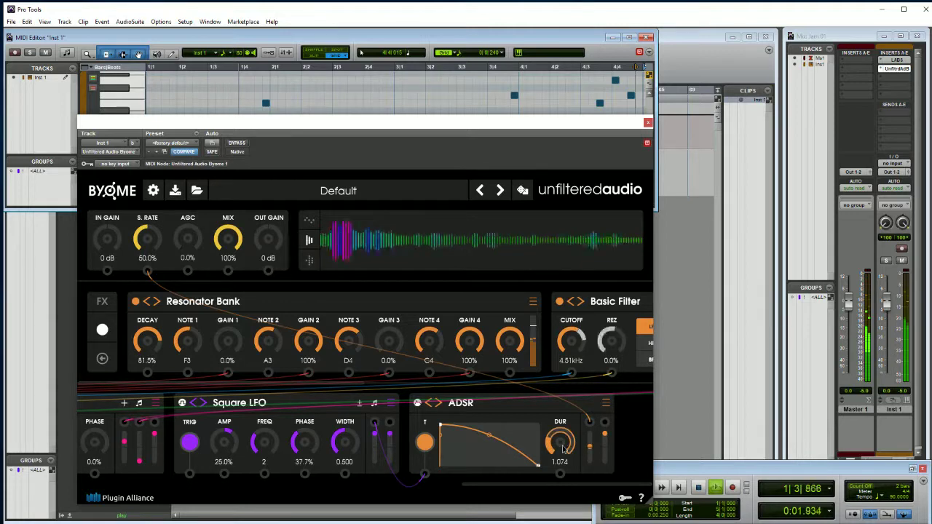
drag(562, 447, 562, 427)
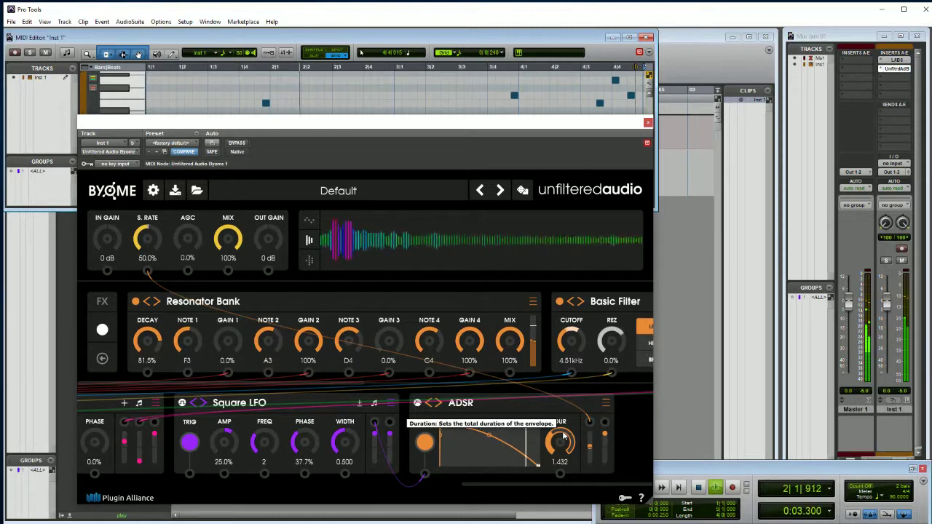
drag(562, 437, 563, 441)
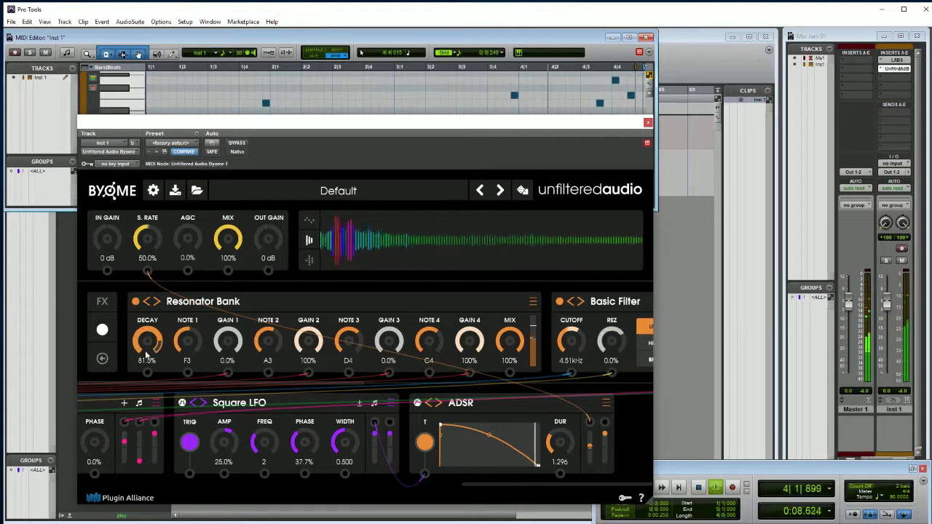
Try the Resonator Bank's decay at 8.0% and settle it at 72.2%.
drag(149, 340, 148, 374)
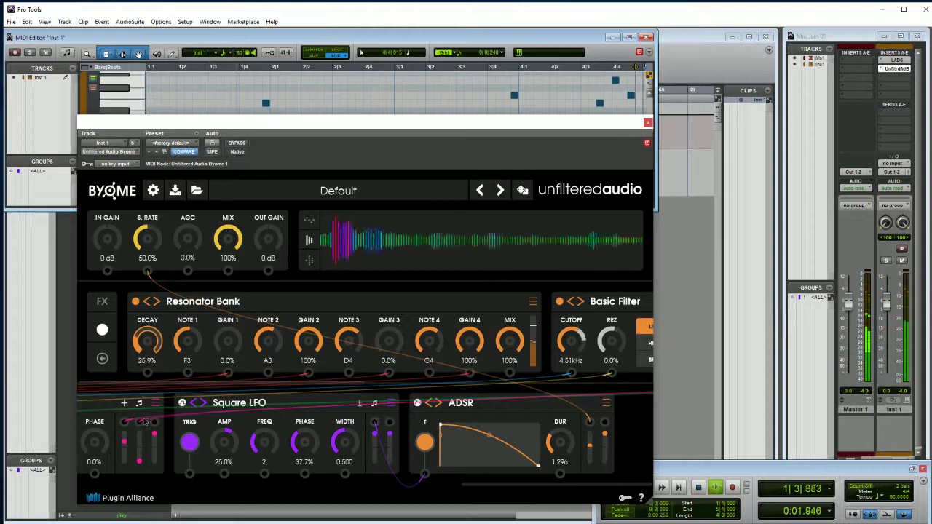
drag(144, 422, 146, 444)
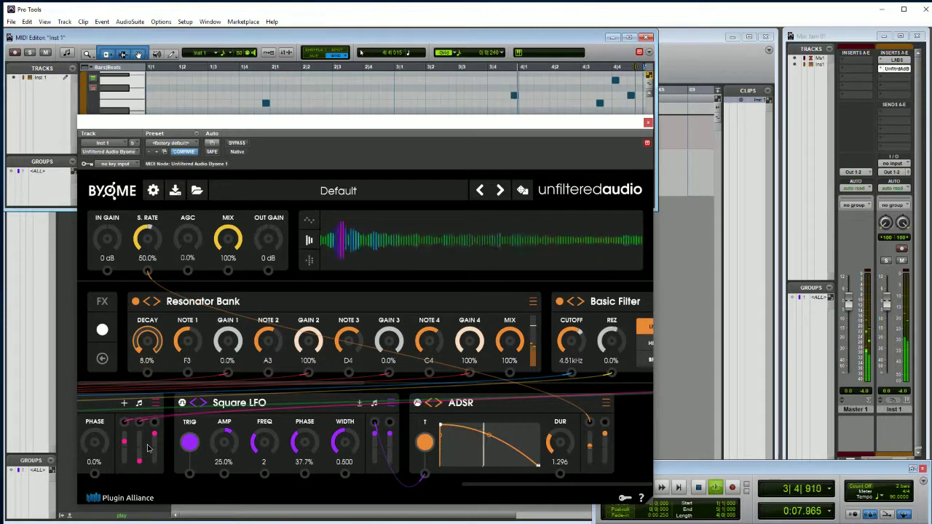
drag(148, 448, 133, 349)
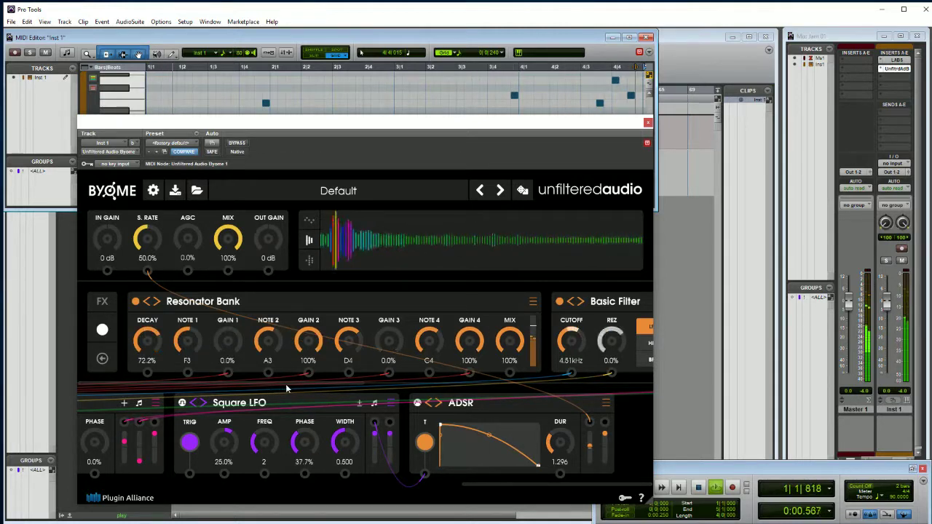
Bypass the Basic Filter, Tape Delay and Diffuse effects one after another to hear the chain without them.
drag(285, 386, 490, 373)
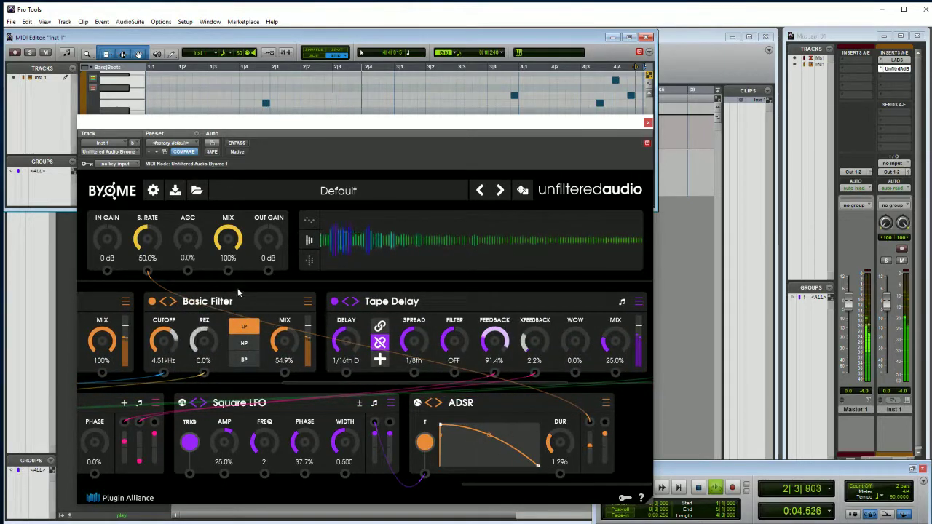
click(151, 302)
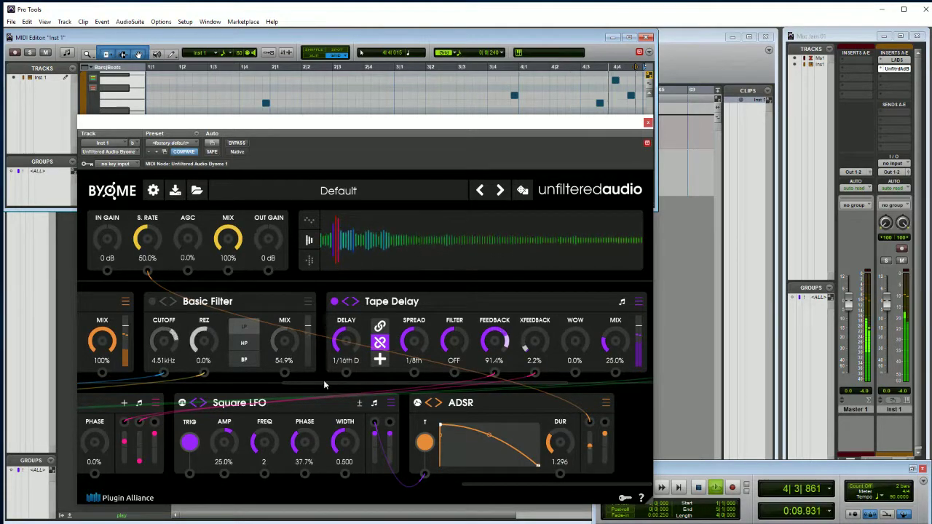
scroll(324, 380, right, 4)
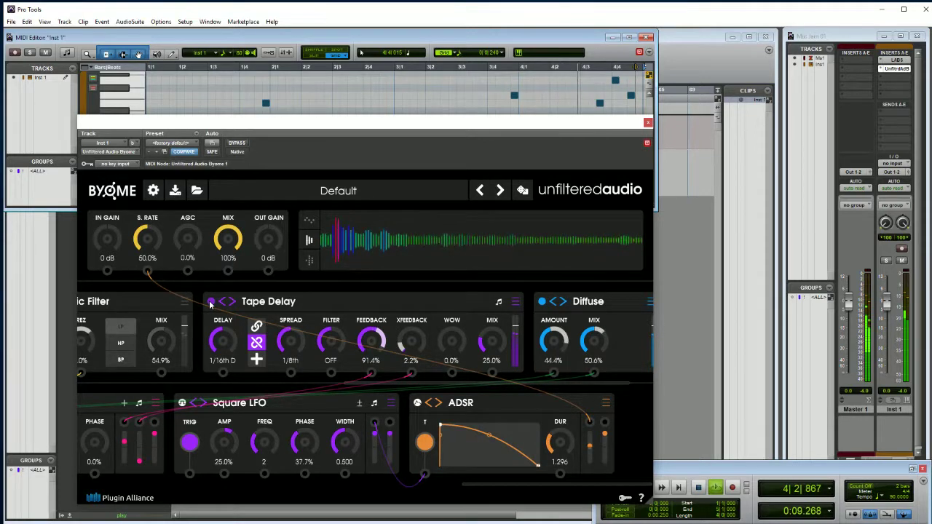
click(211, 303)
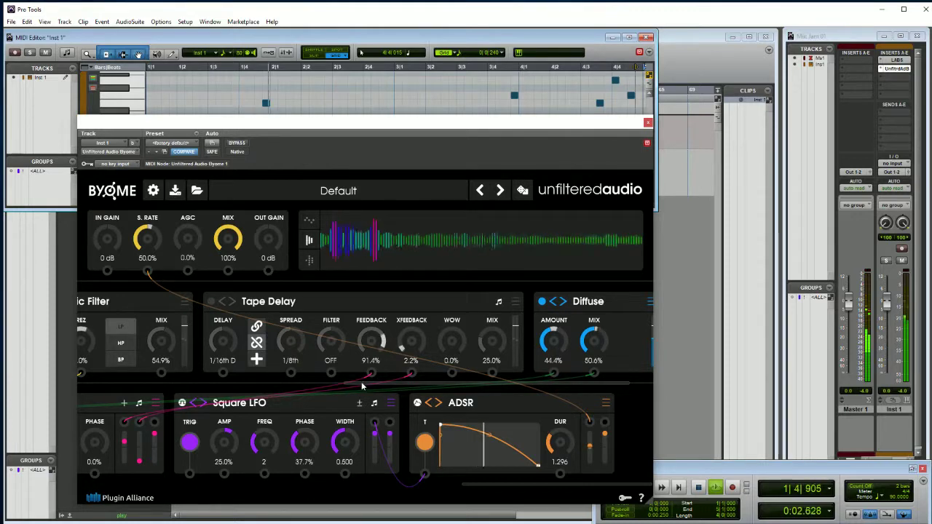
drag(362, 386, 447, 383)
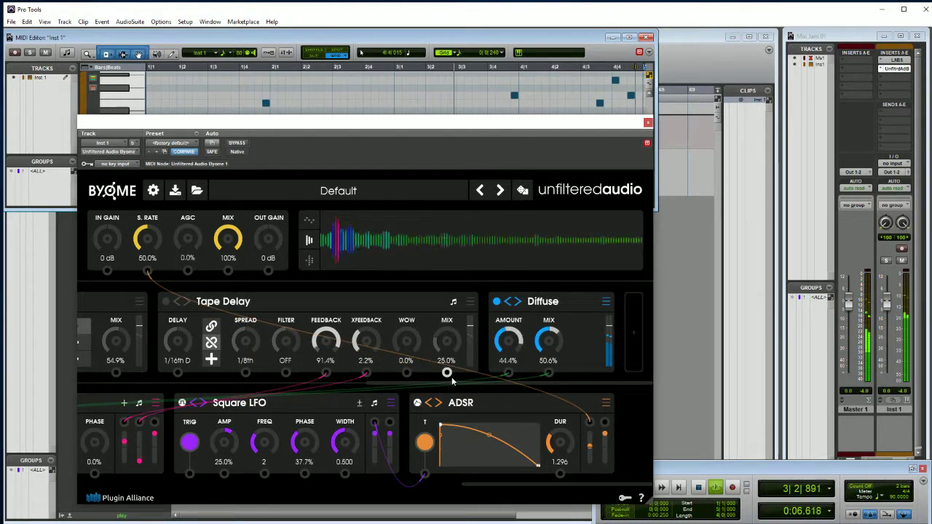
click(497, 302)
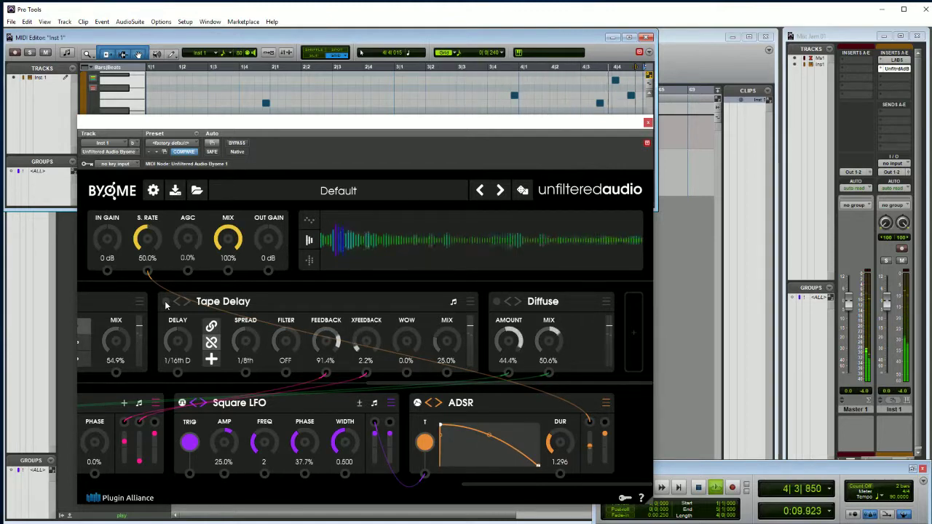
Re-enable the Tape Delay, Diffuse and Basic Filter effects and look over the effect chain.
click(166, 303)
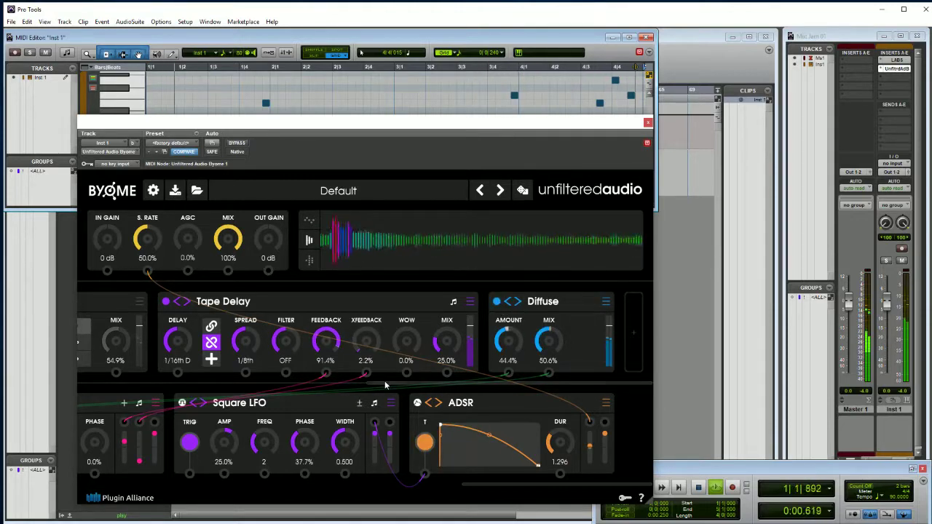
drag(626, 383, 284, 389)
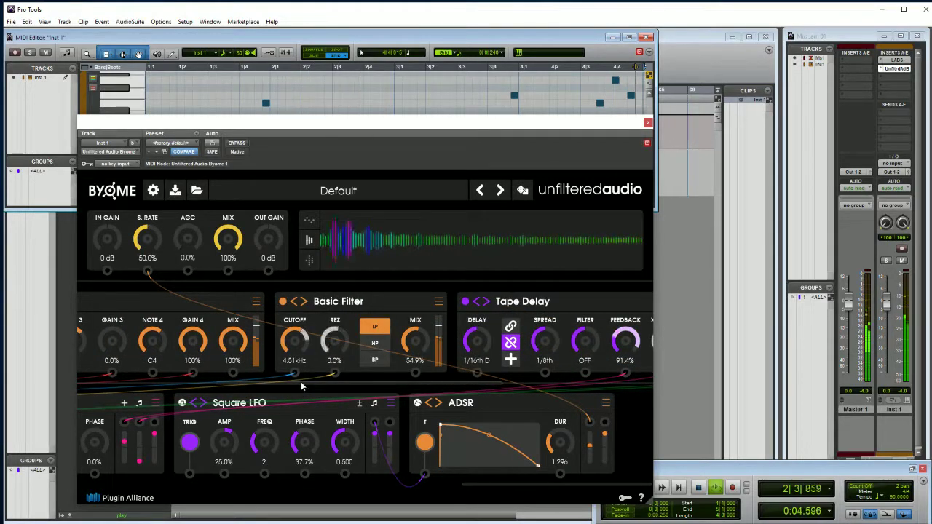
drag(302, 387, 144, 391)
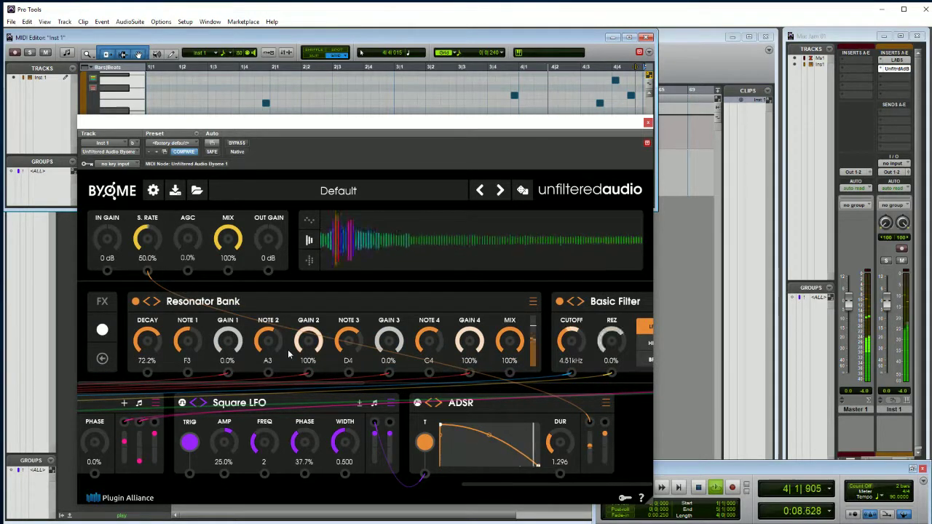
drag(306, 386, 506, 376)
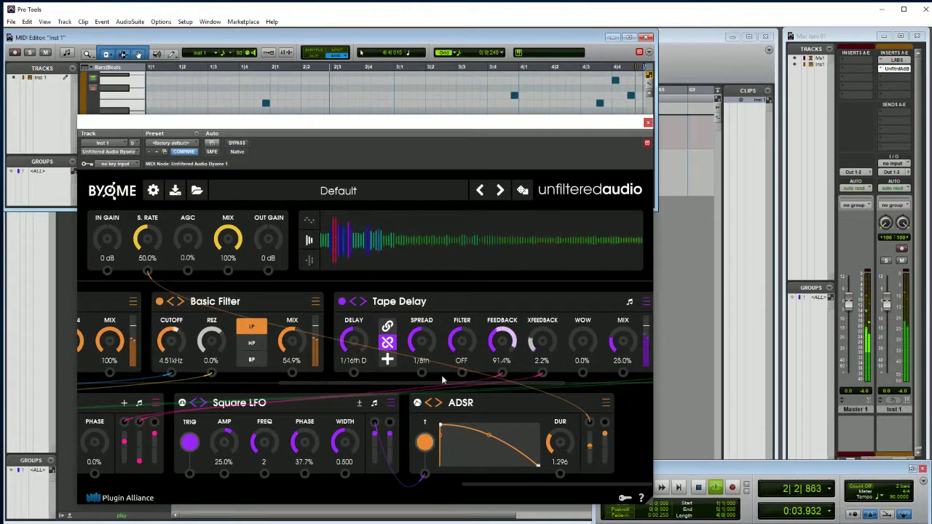
Replace the last Basic Filter in the chain with a Bitcrush effect and reposition it directly before the Tape Delay.
drag(424, 385, 630, 333)
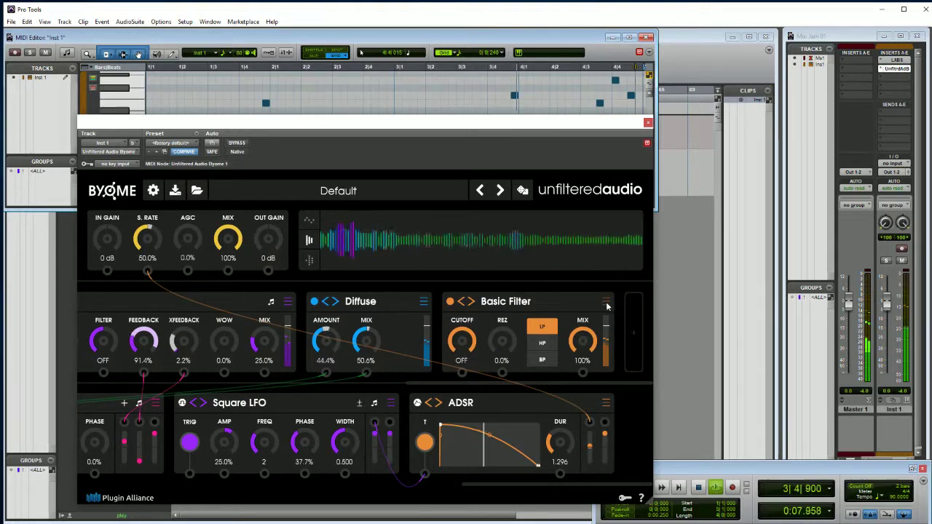
click(606, 302)
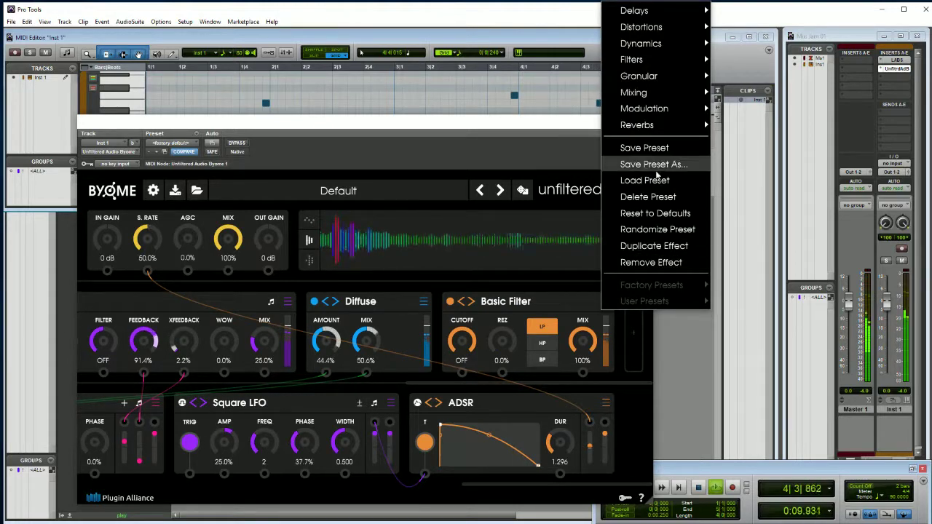
mouse_move(677, 27)
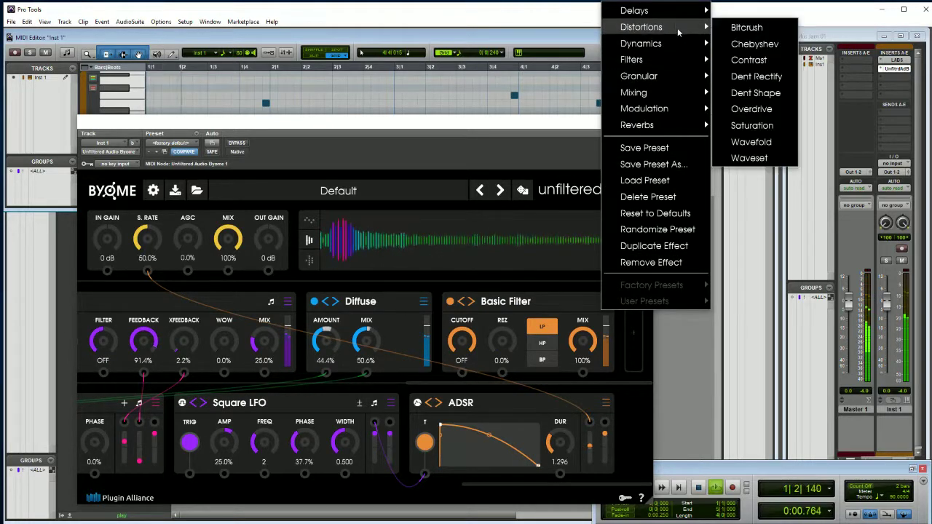
click(733, 27)
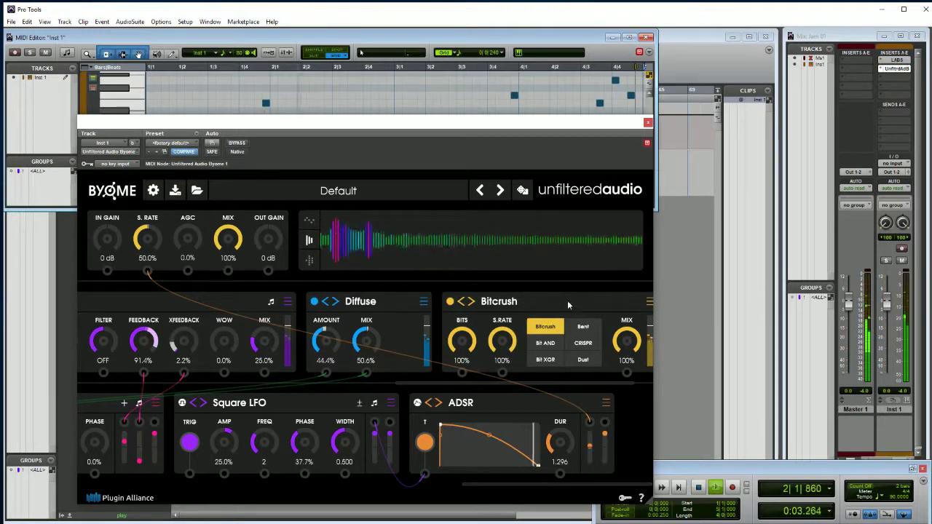
drag(567, 300, 86, 350)
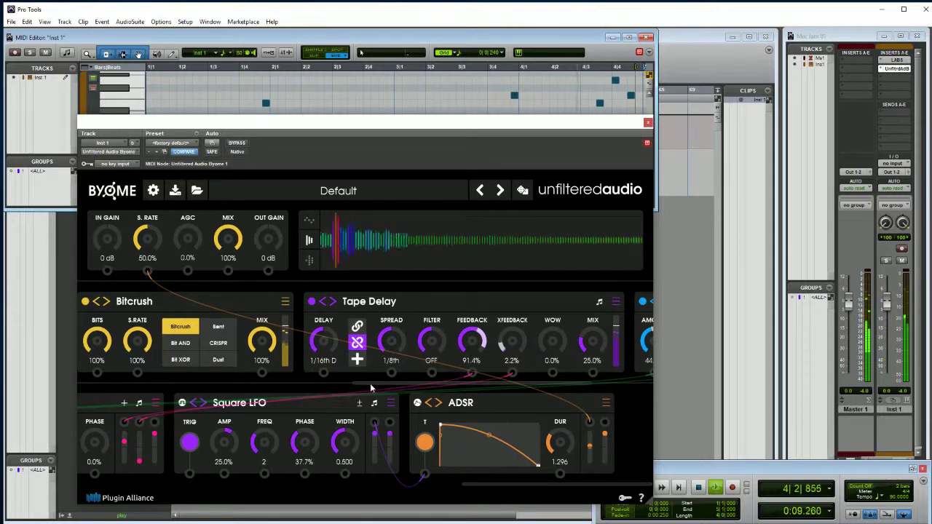
scroll(371, 386, left, 5)
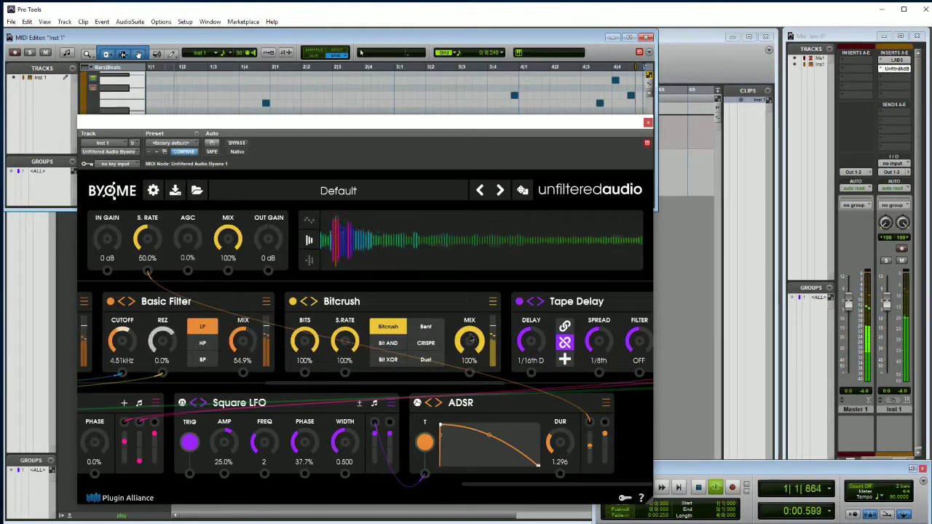
Set the Bitcrush mix to 18.2% and its bits to 17.9%.
drag(470, 340, 303, 344)
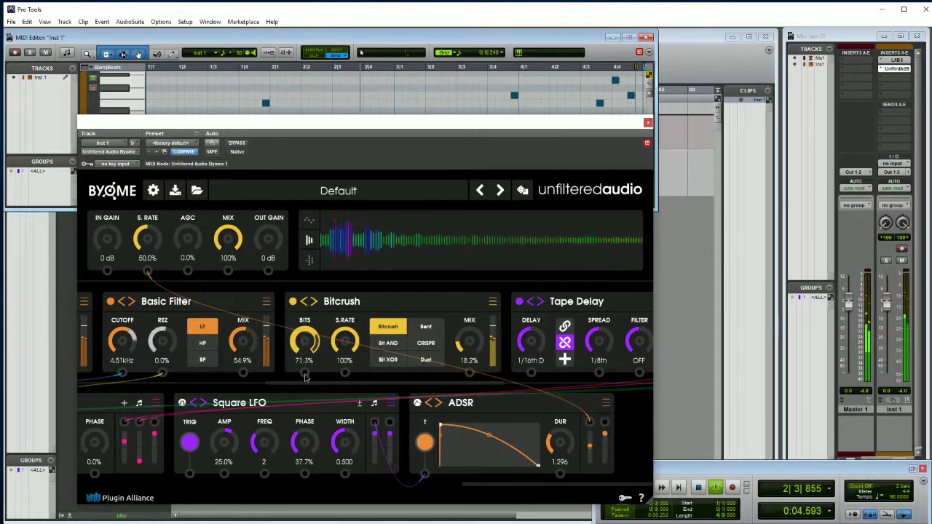
drag(306, 390, 305, 451)
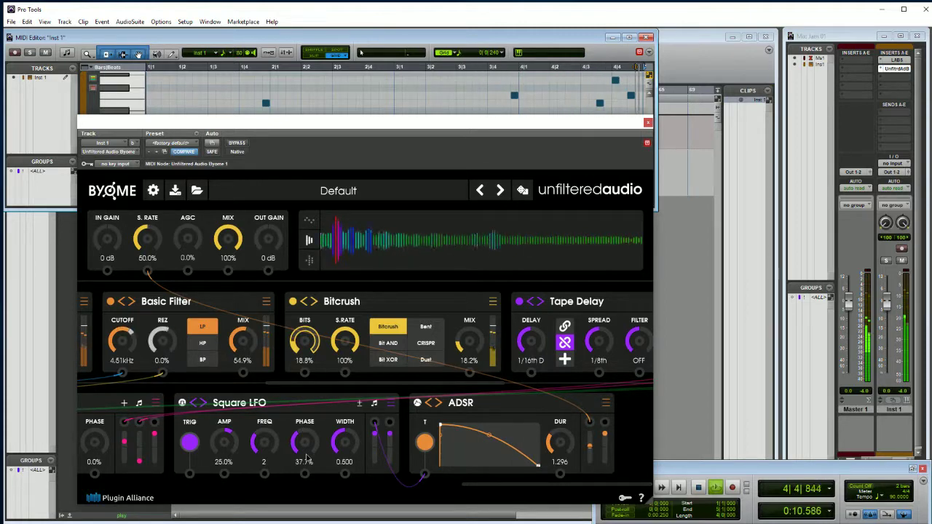
drag(306, 458, 306, 461)
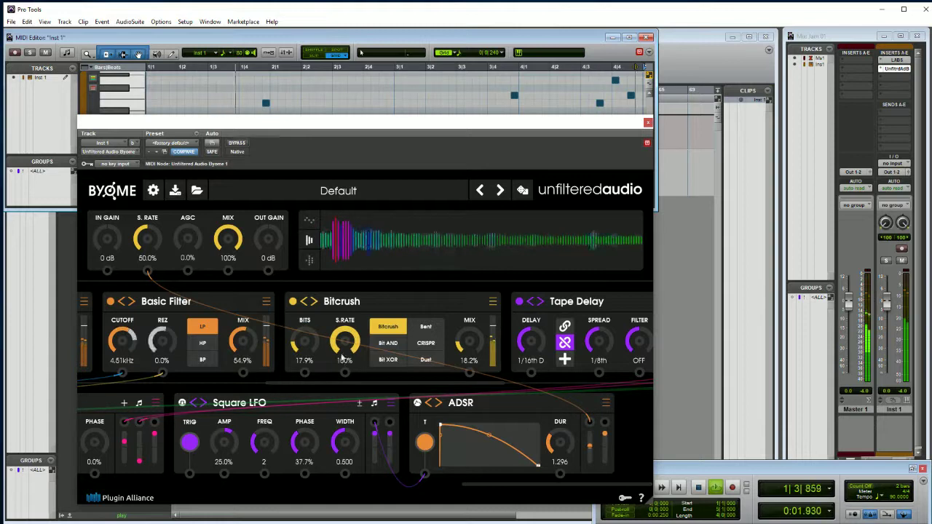
Set the Resonator Bank's decay to 13.6%.
drag(336, 381, 154, 393)
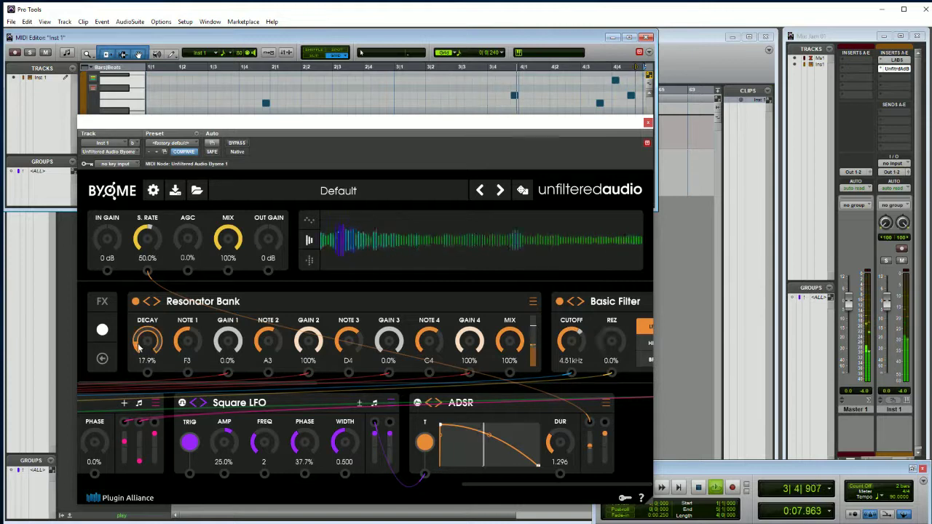
drag(138, 348, 140, 355)
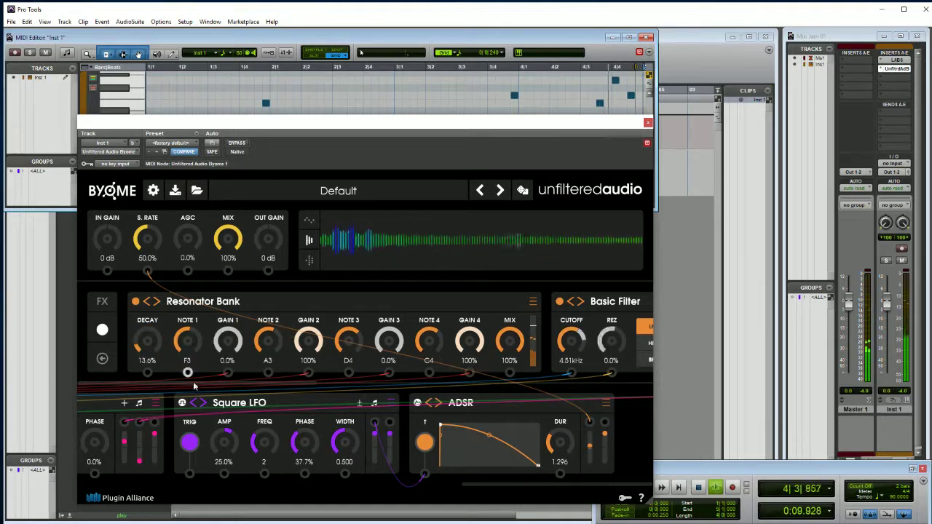
Set the Bitcrush to 21.3% bits, 11.1% sample rate and 24.1% mix.
scroll(288, 382, right, 3)
scroll(288, 382, right, 5)
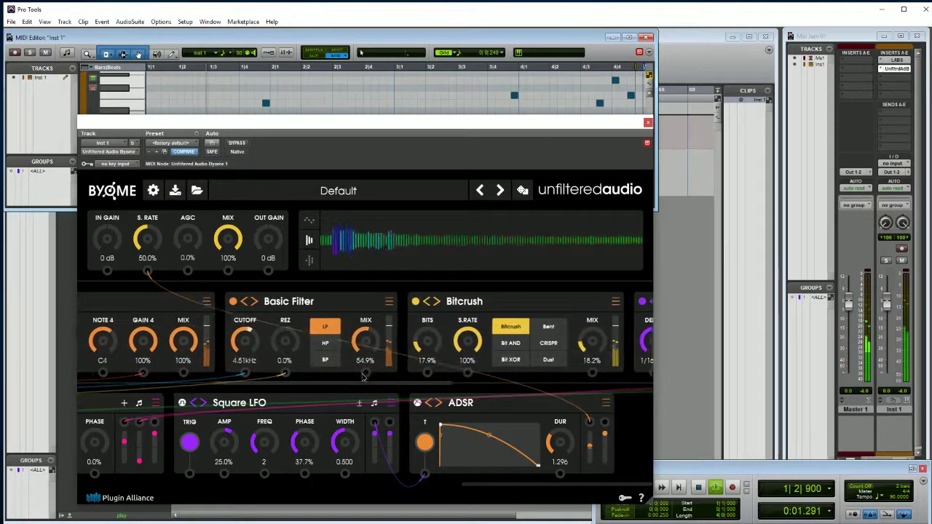
drag(348, 342, 385, 479)
drag(503, 345, 505, 337)
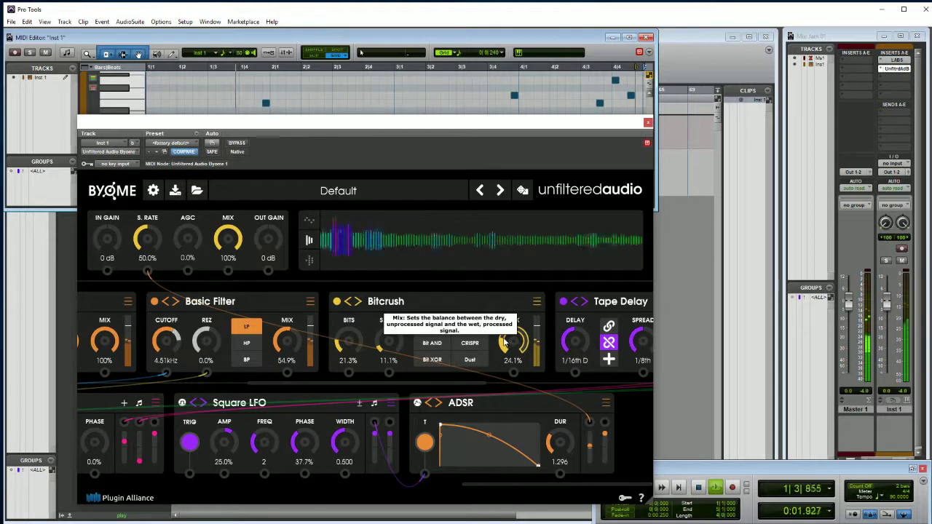
Try the Bitcrush's Bent algorithm with the sample rate lowered to 3.4%, and return bits and sample rate to 100%.
drag(342, 344, 344, 233)
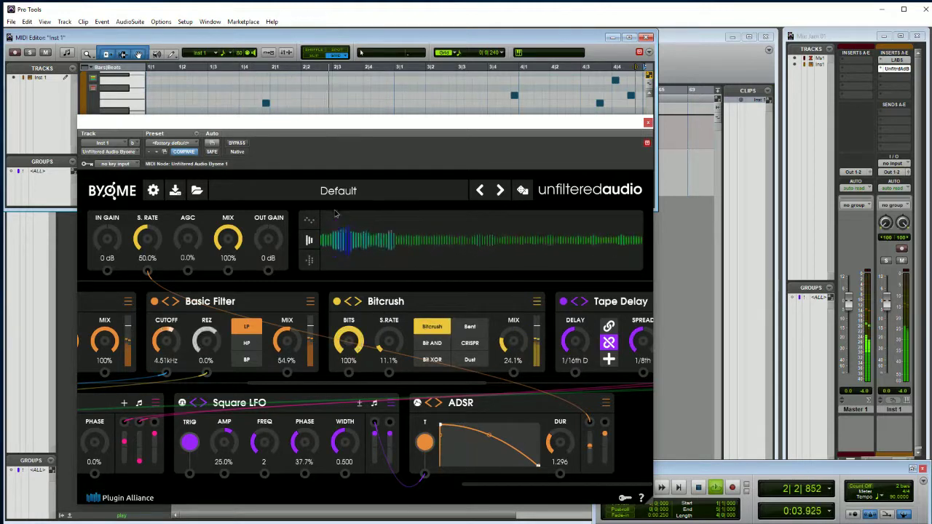
drag(389, 340, 382, 230)
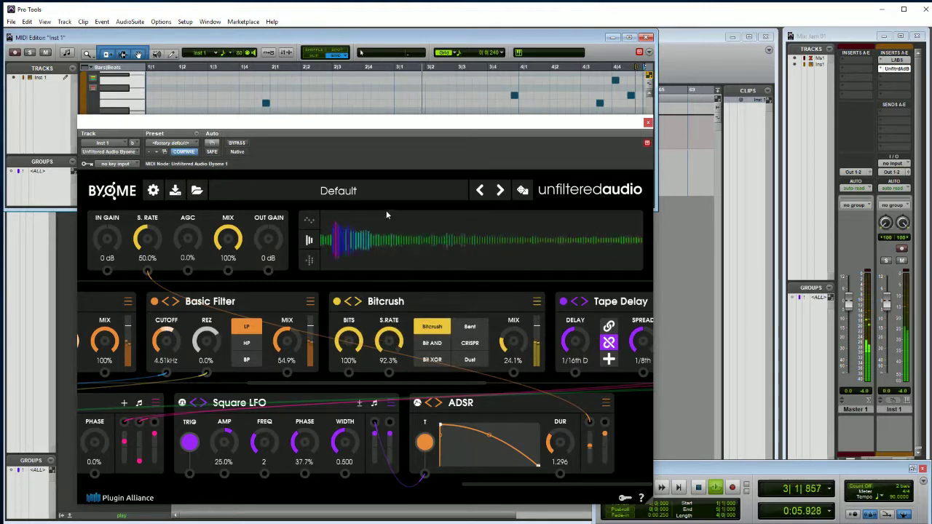
click(469, 327)
drag(400, 342, 393, 475)
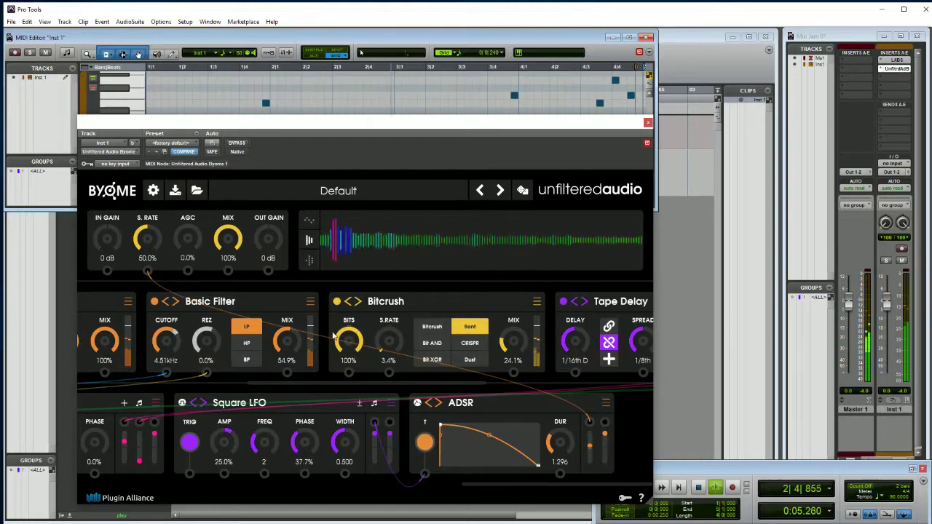
drag(348, 338, 348, 355)
drag(388, 341, 408, 158)
drag(346, 335, 348, 309)
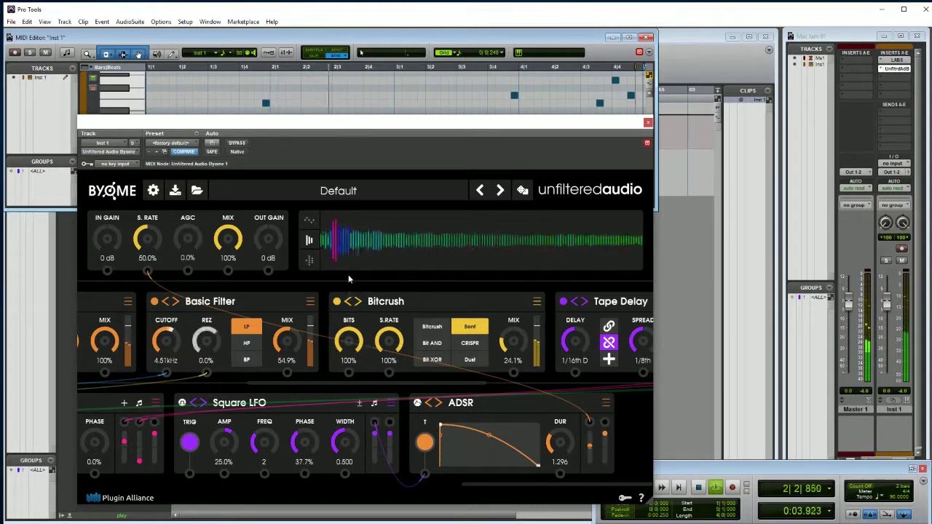
Try the Bit AND algorithm with bits at 92.6%, and CRISPR with bits at 12.6% and sample rate at 3.7%.
click(436, 343)
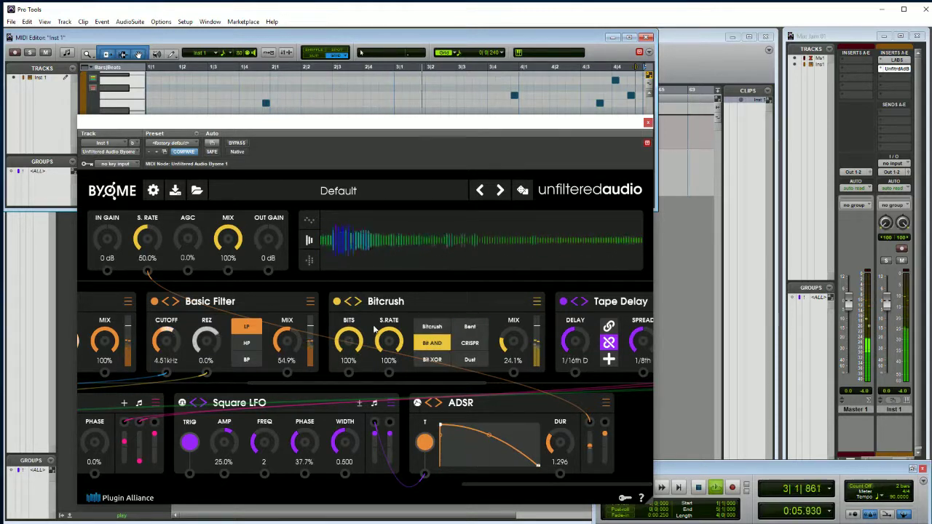
drag(348, 333, 401, 482)
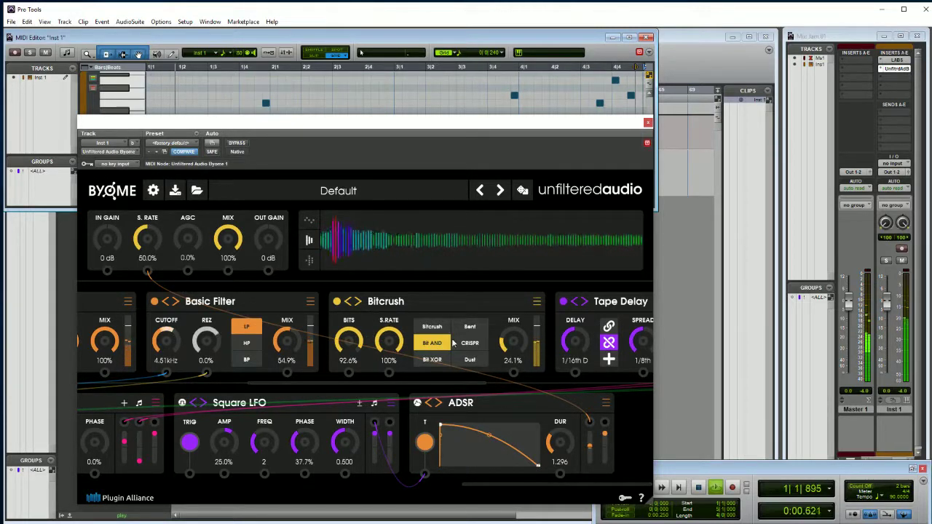
click(457, 343)
drag(356, 341, 362, 350)
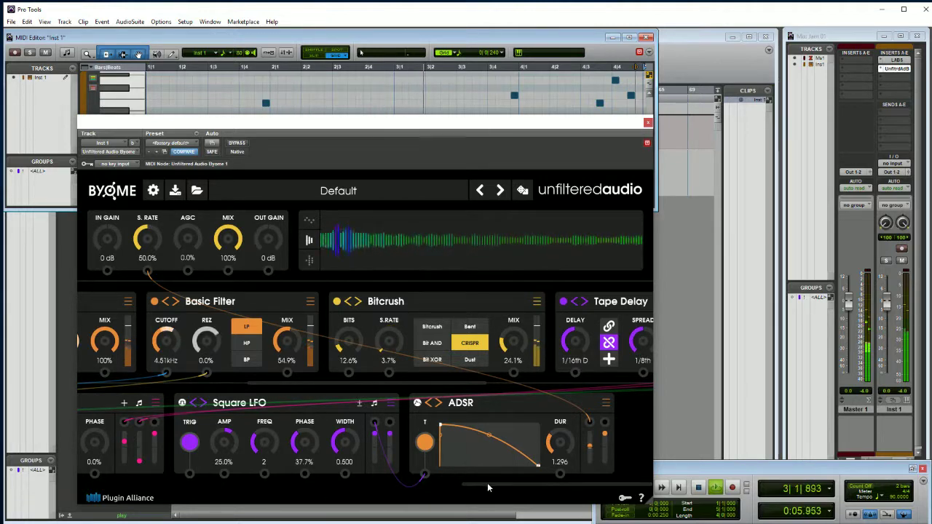
Patch the green Sine LFO's free output to the Bitcrush's bits at 100%, and reset its sample rate to 100%.
drag(519, 485, 328, 492)
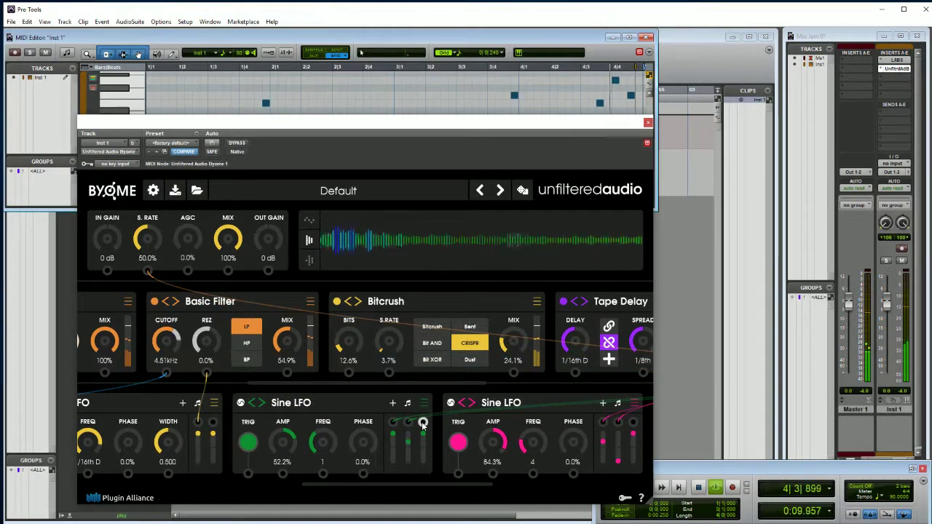
drag(423, 422, 348, 372)
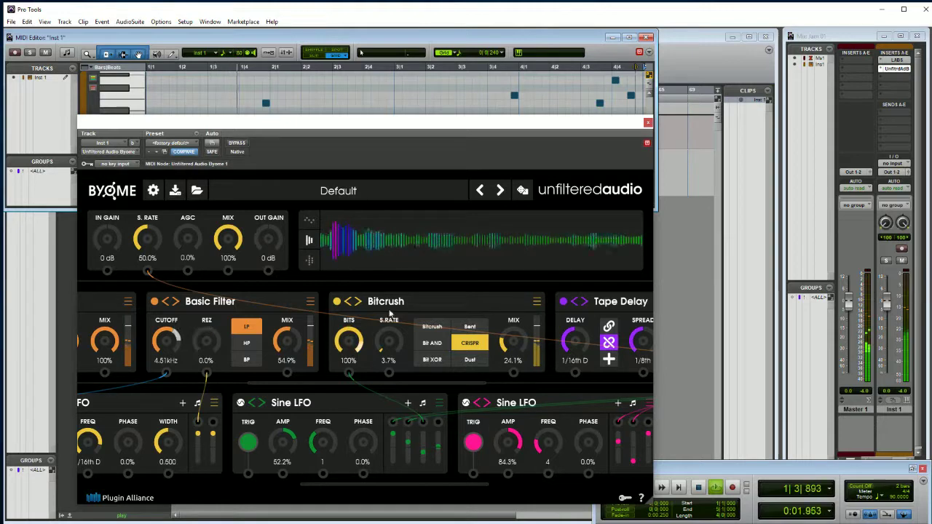
double_click(393, 336)
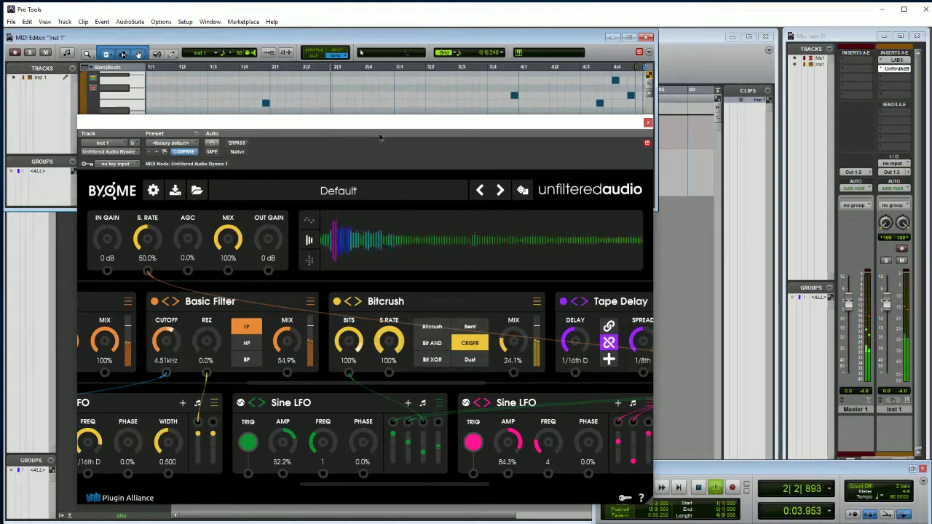
Switch the Bitcrush to Bit XOR with 17.6% mix and 4.6% sample rate, and patch the green Sine LFO to its sample rate.
click(430, 359)
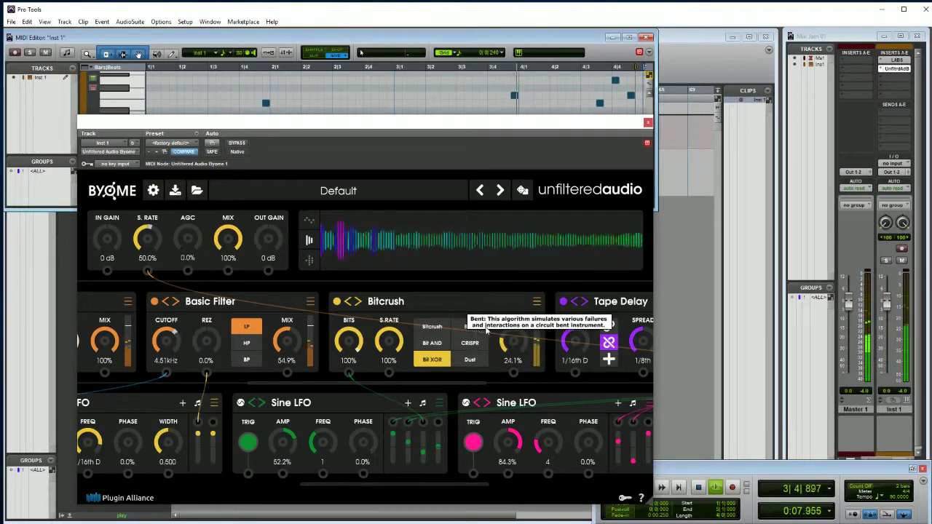
drag(502, 343, 502, 351)
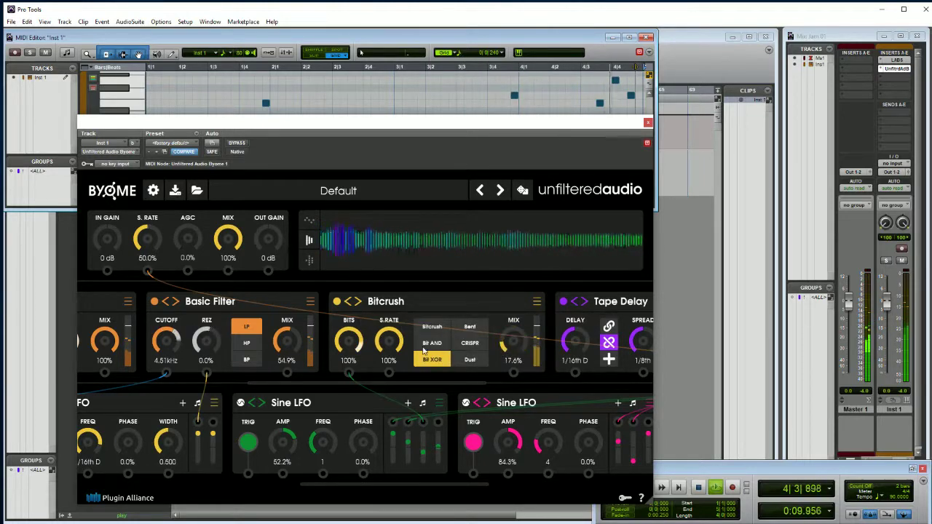
drag(399, 350, 398, 498)
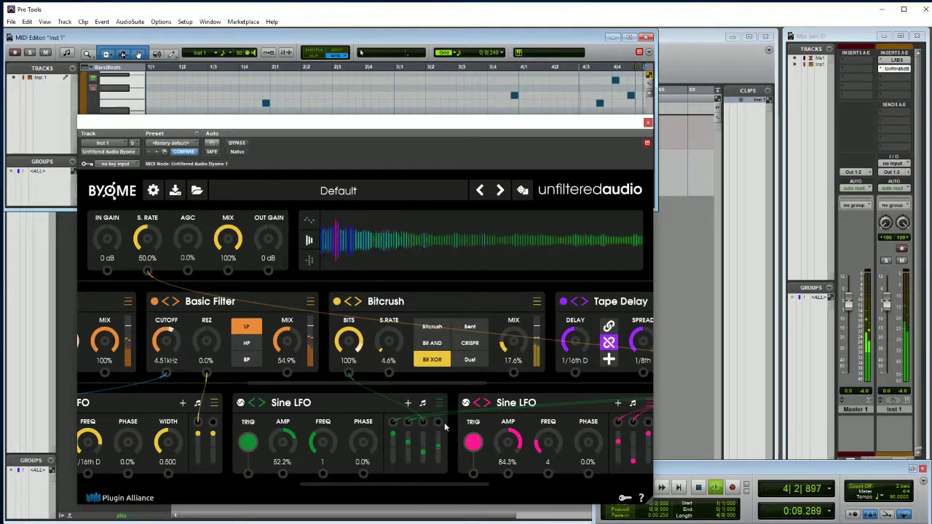
drag(439, 421, 389, 372)
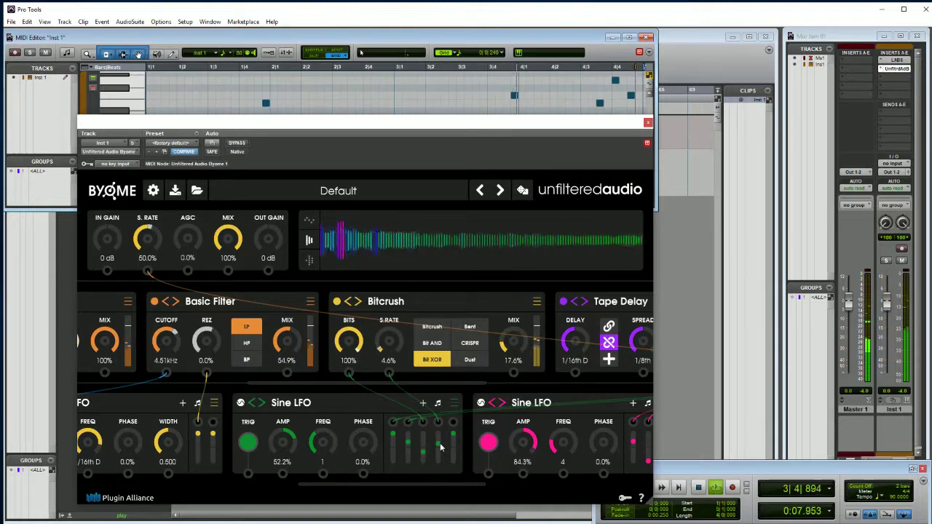
Switch the Bitcrush to the Dust algorithm and set bits to 50.6%, sample rate to 17.3% and mix to 25.9%.
click(477, 362)
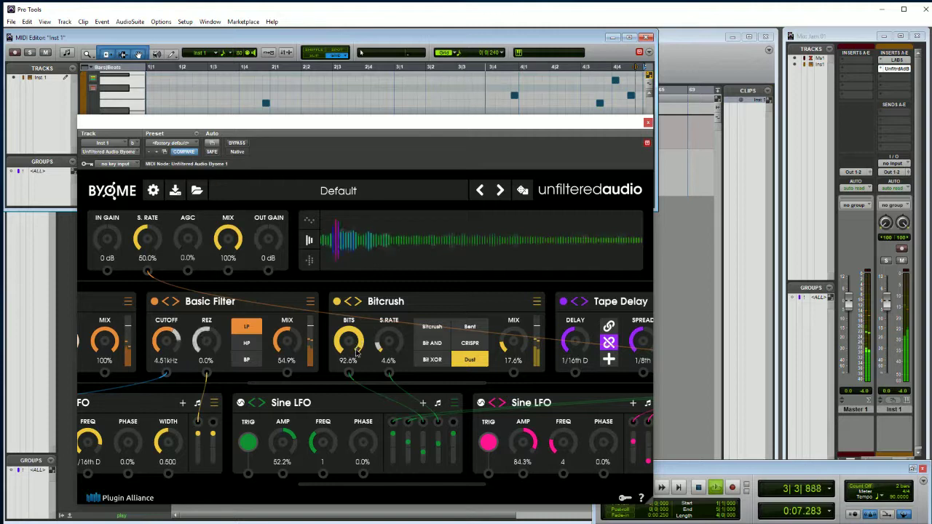
drag(357, 352, 353, 365)
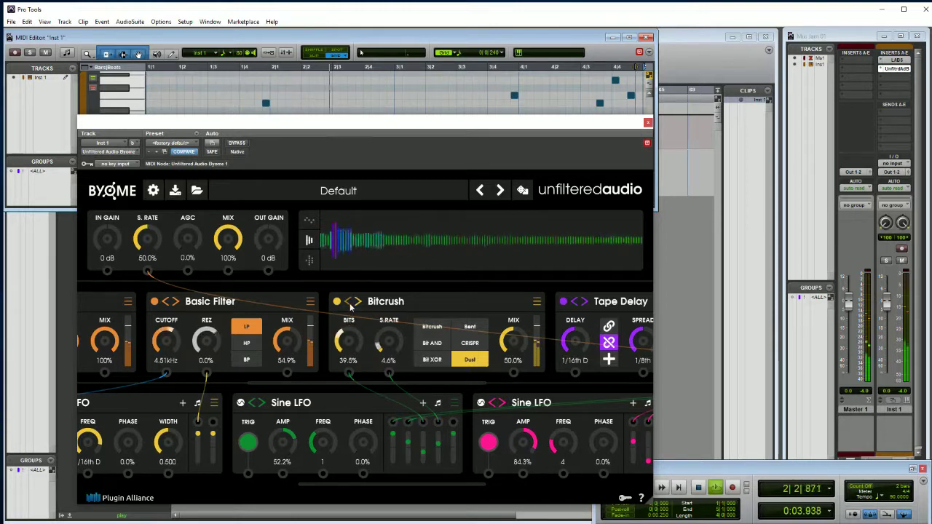
drag(385, 342, 383, 327)
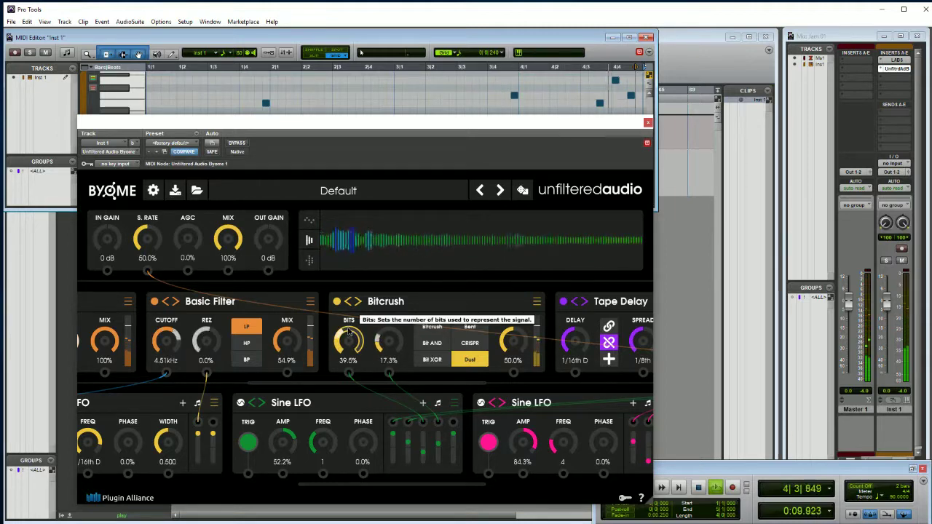
mouse_move(349, 329)
mouse_down()
mouse_move(350, 320)
mouse_move(355, 329)
mouse_up()
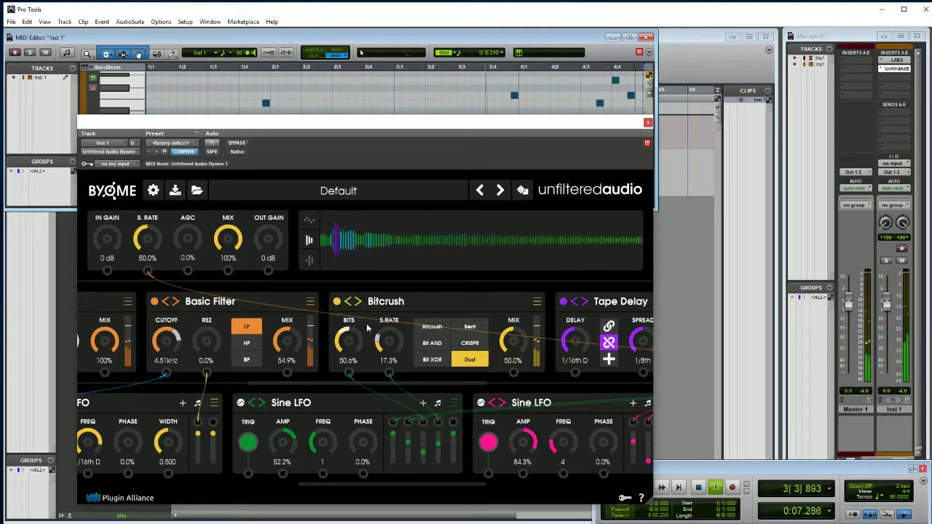
drag(514, 340, 479, 348)
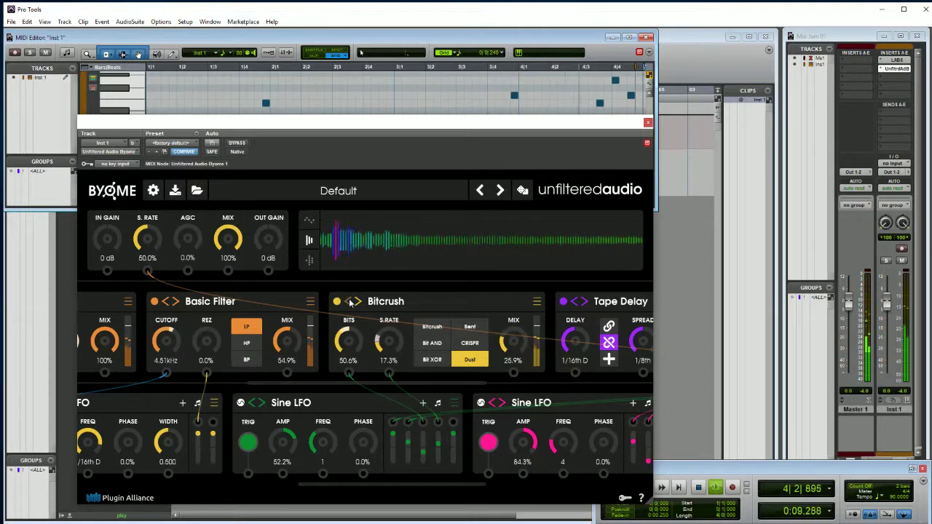
Look over the distortion effects available for the Bitcrush slot and keep Bitcrush selected.
click(536, 303)
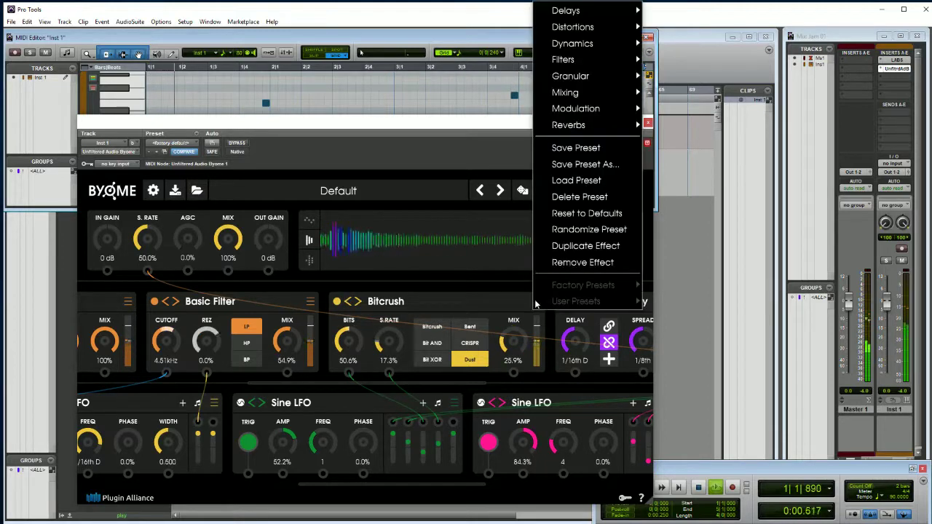
mouse_move(630, 29)
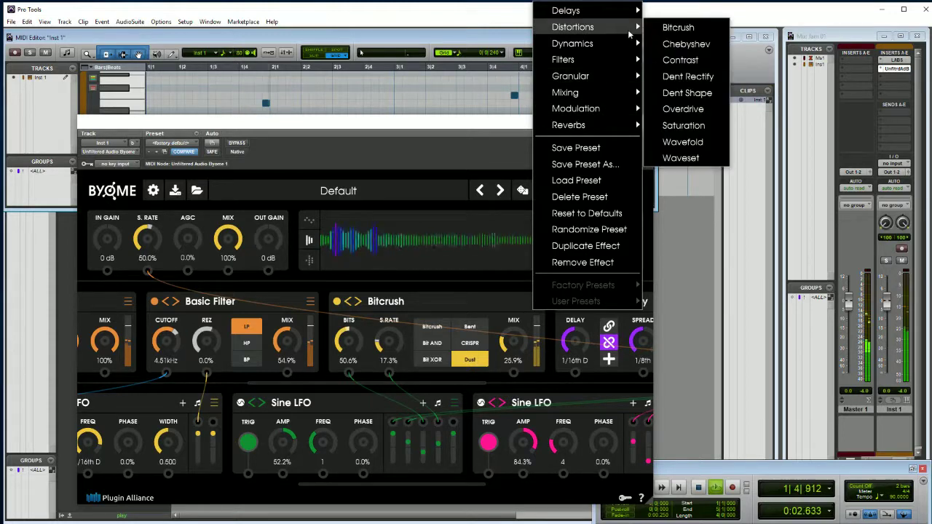
click(685, 26)
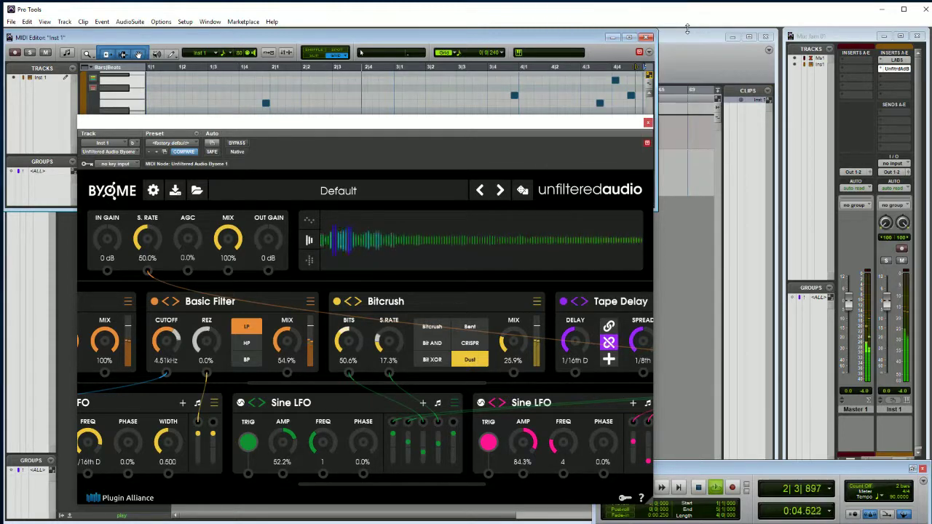
Replace the Bitcrush with the Wavefold distortion and set its gain to 8.5x, bias to 75.9% and mix to 0.0%.
click(536, 303)
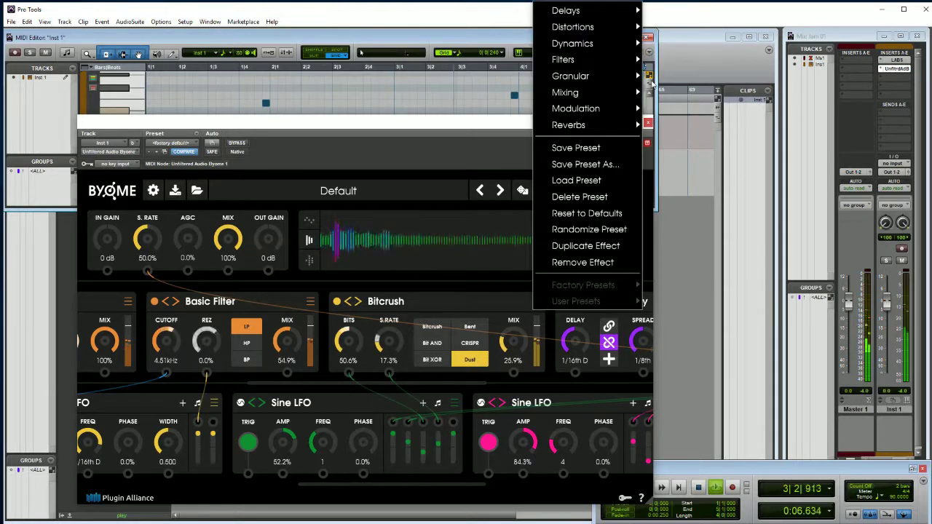
mouse_move(619, 27)
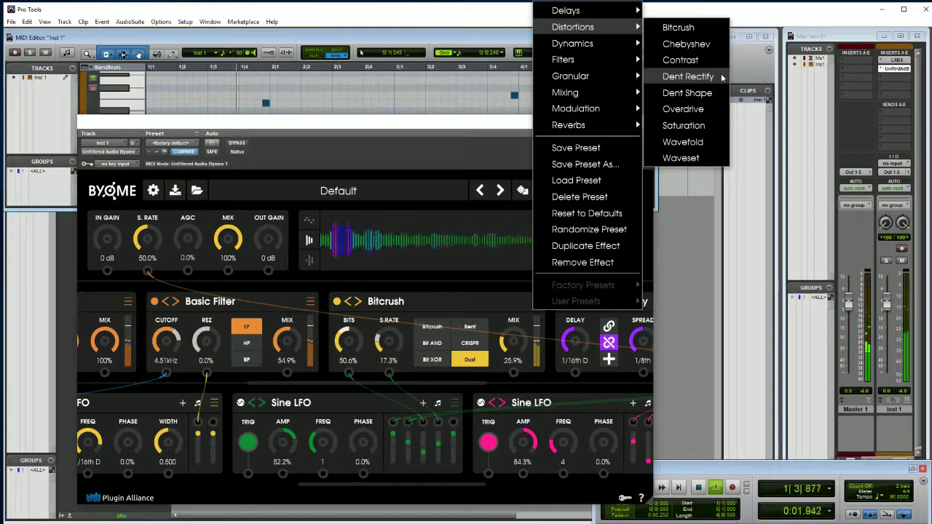
click(682, 142)
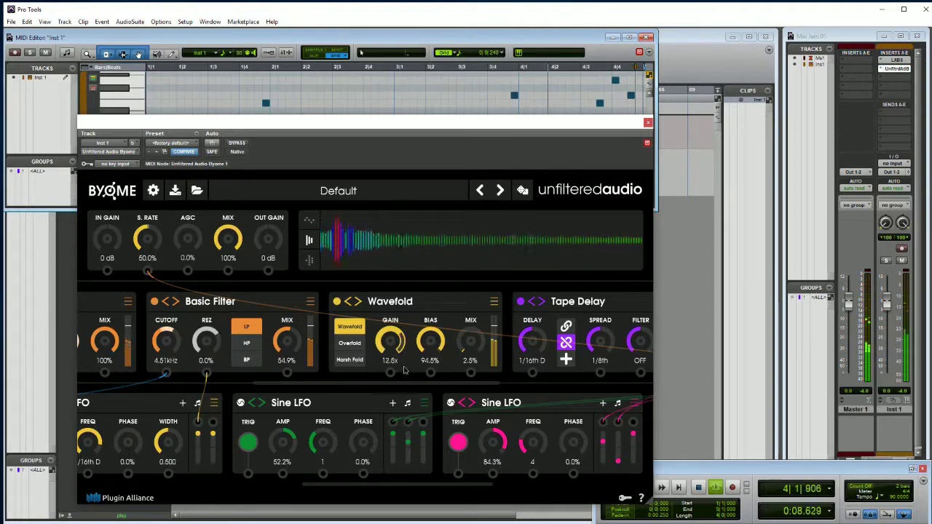
drag(484, 339, 484, 323)
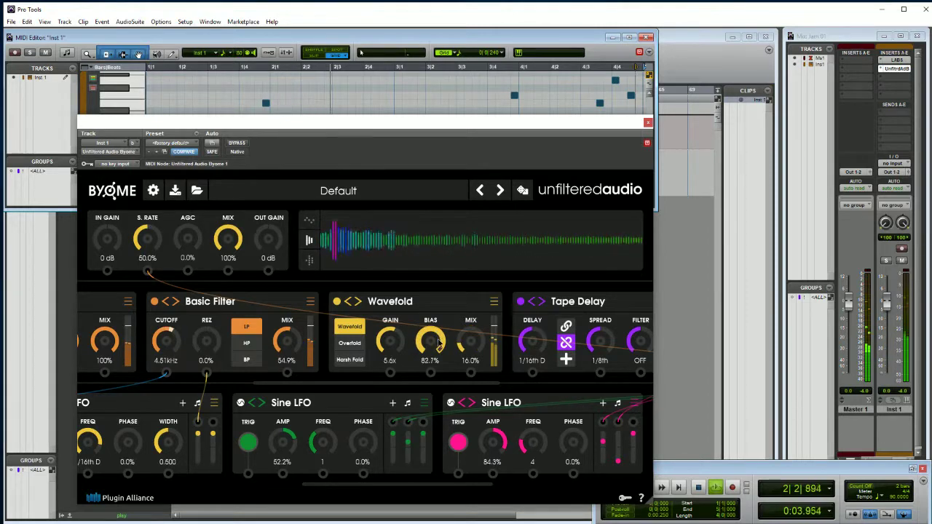
drag(437, 333, 396, 328)
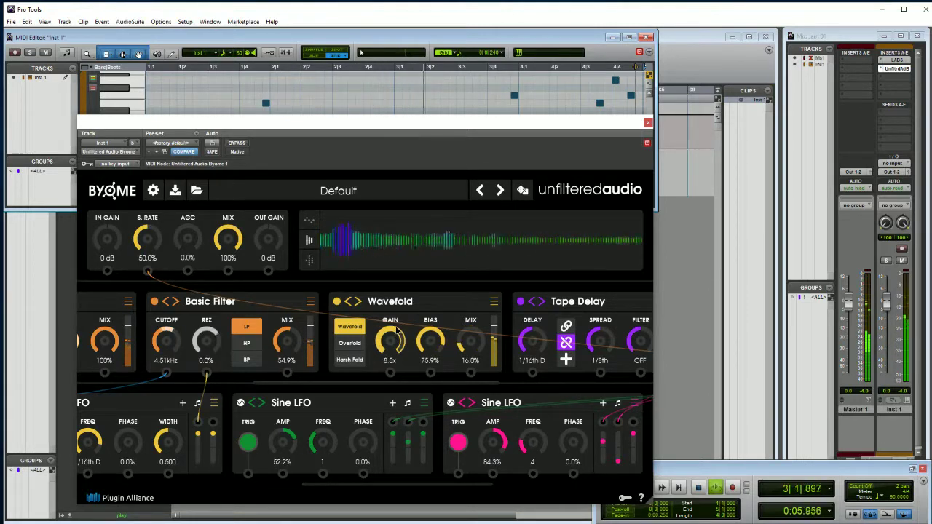
drag(474, 343, 477, 370)
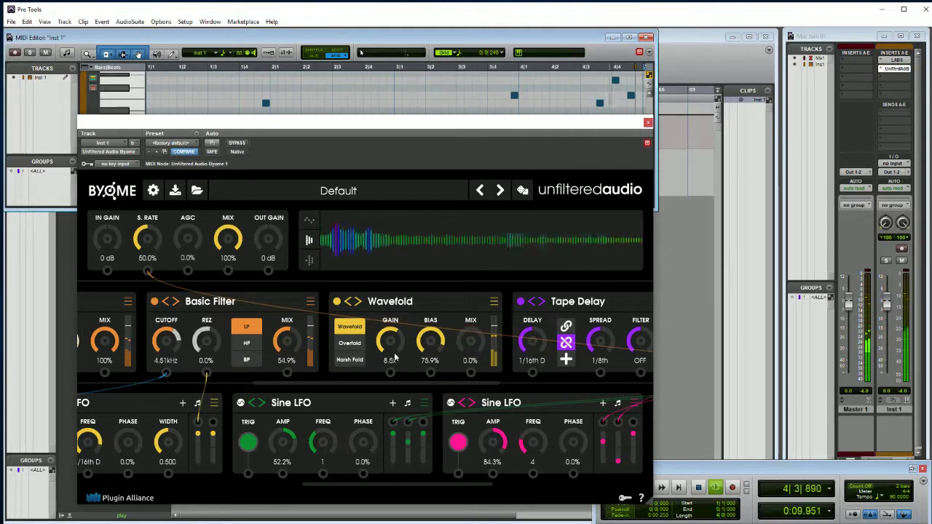
Try the Overfold algorithm, and switch the Wavefold to Harsh Fold with 12.5x gain, 84.0% bias and 13.3% mix.
click(350, 342)
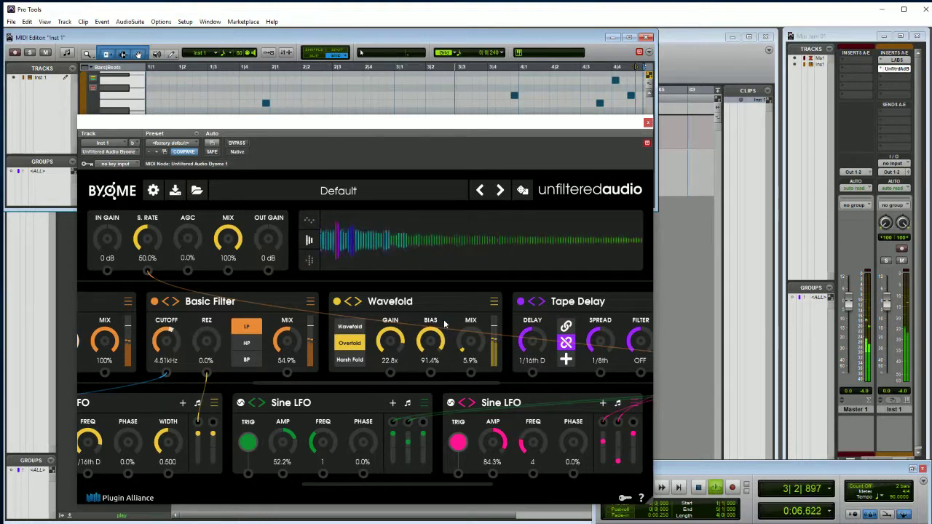
scroll(444, 338, down, 1)
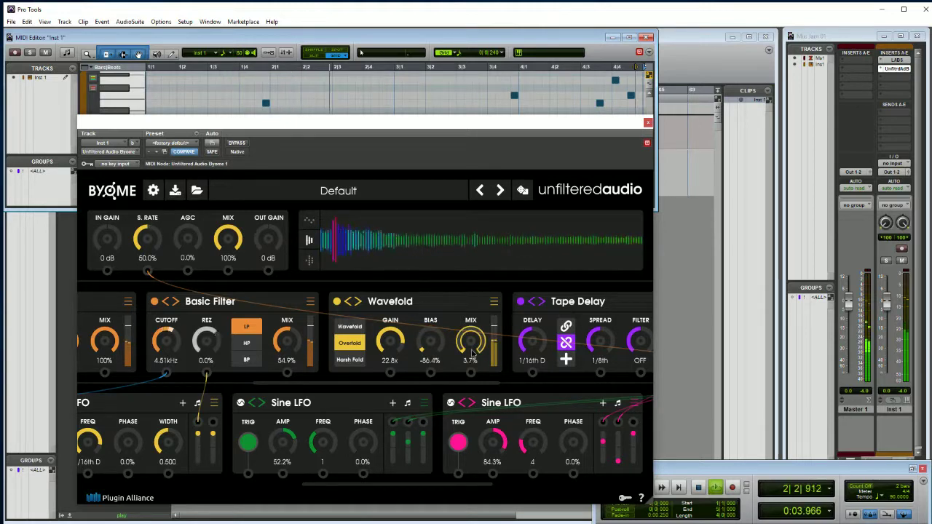
click(351, 361)
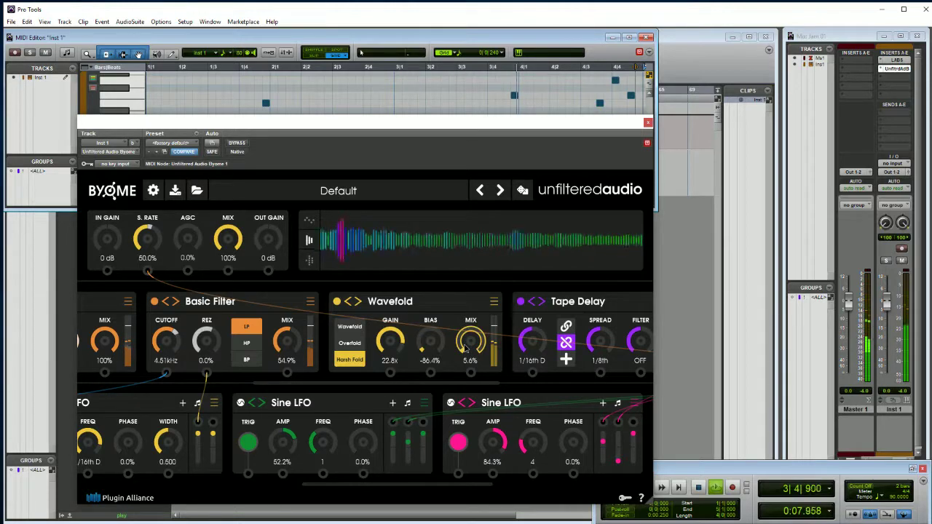
drag(428, 338, 408, 198)
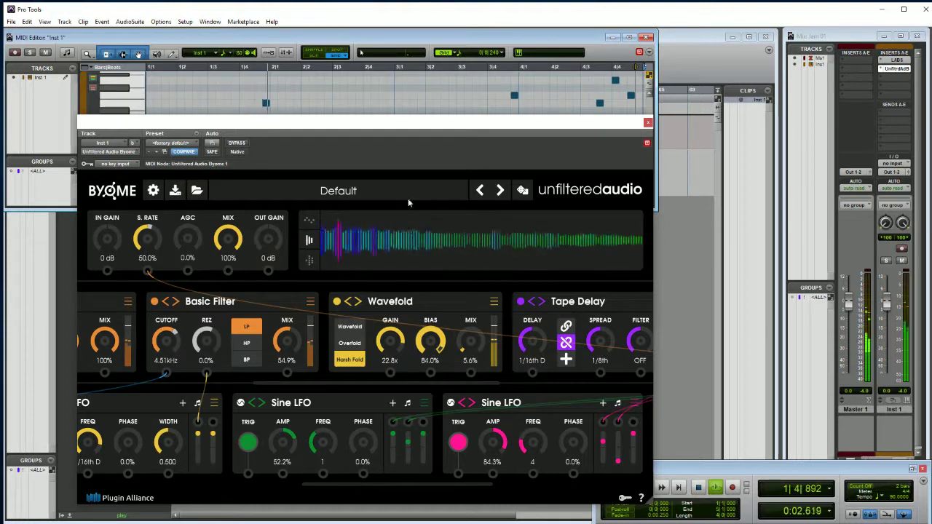
drag(401, 333, 408, 362)
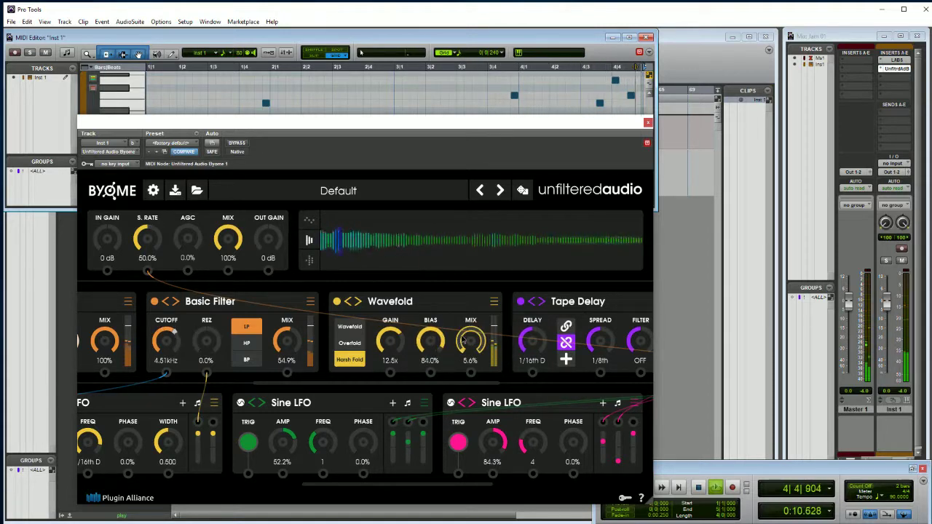
drag(464, 342, 463, 328)
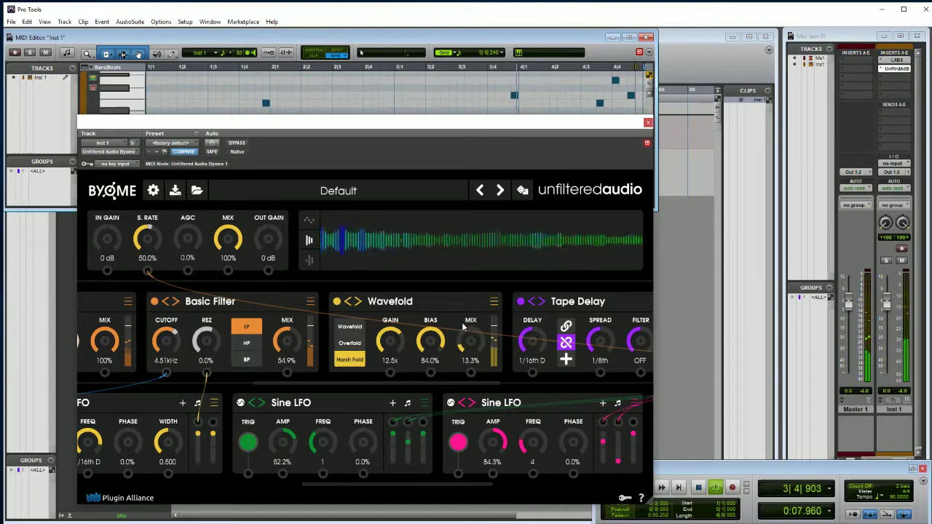
Replace the Wavefold with the Chebyshev distortion and set Harm 2 to 28.7%, Harm 3 to 41.1% and mix to 51.9%.
click(493, 302)
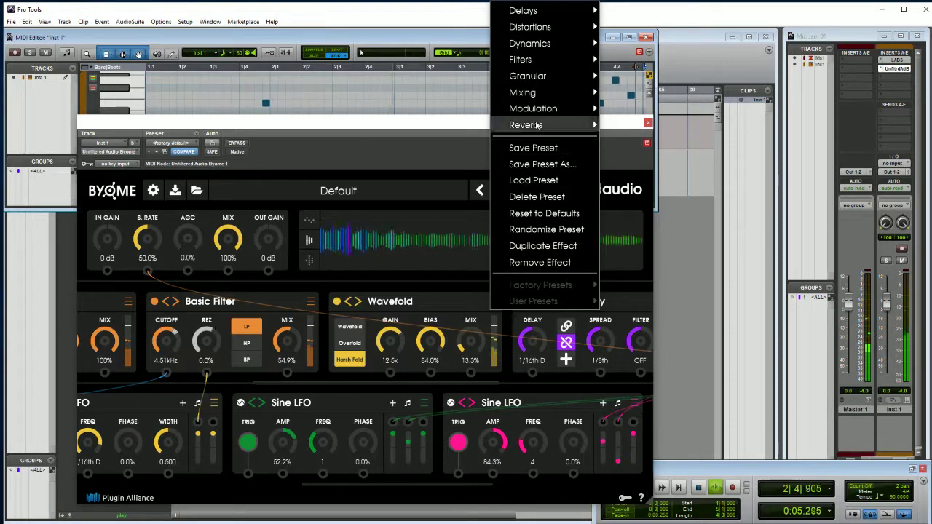
mouse_move(560, 28)
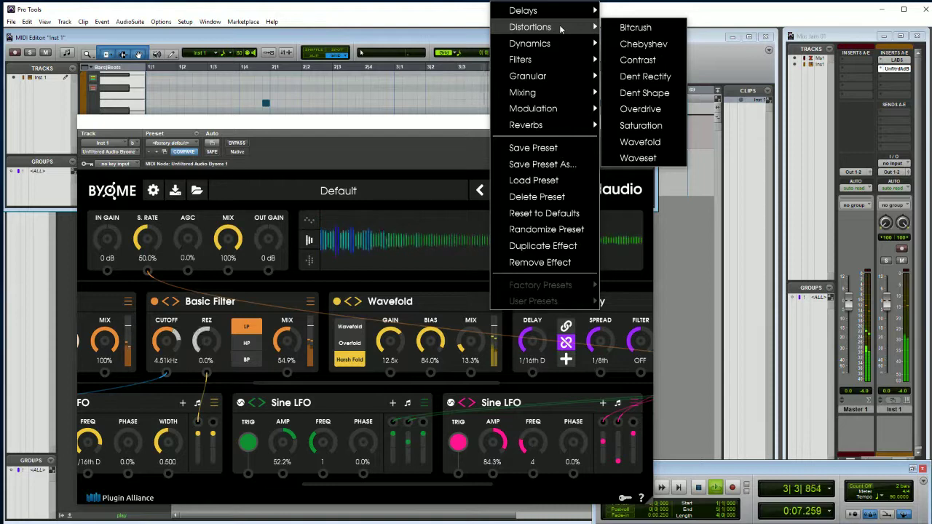
click(647, 43)
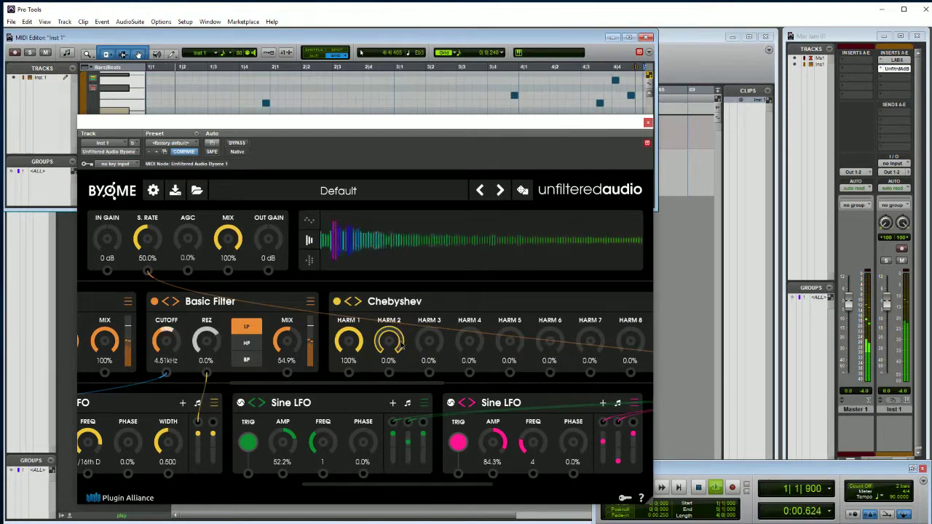
drag(399, 348, 457, 386)
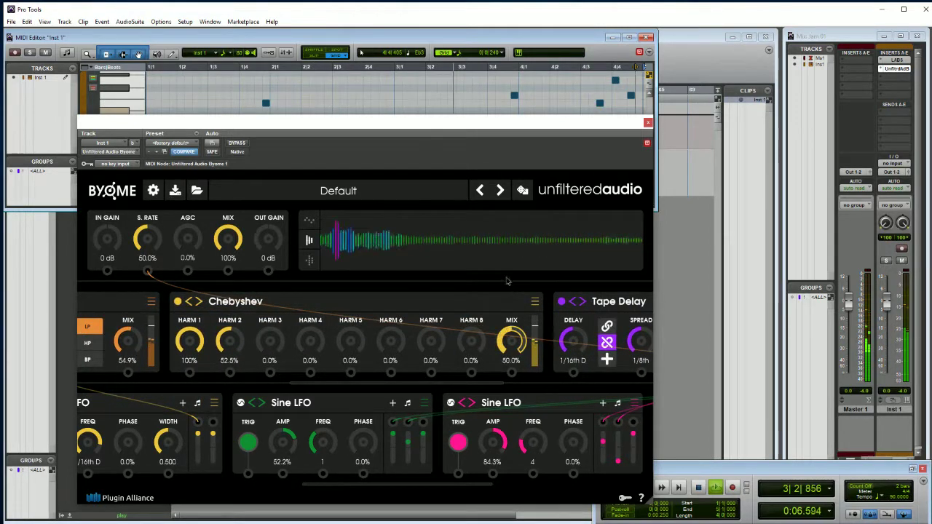
drag(230, 341, 256, 320)
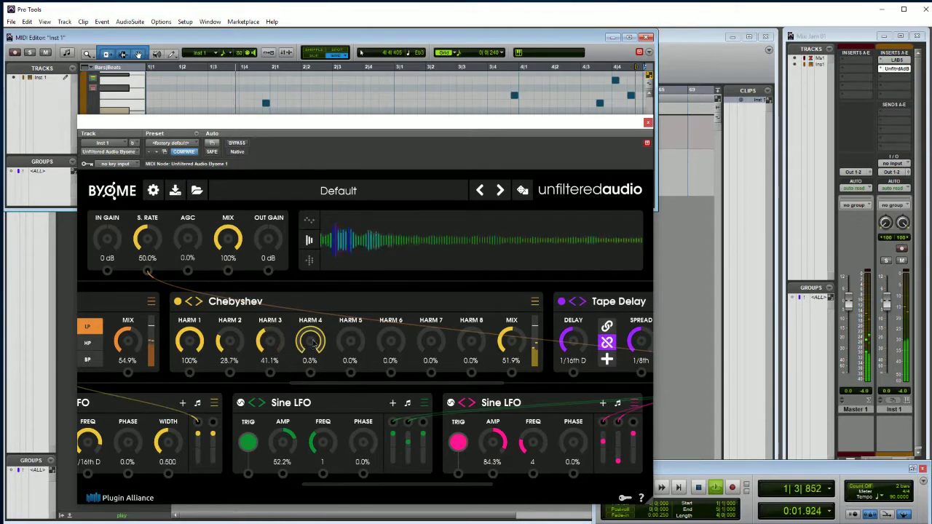
Bring in the Chebyshev's Harm 4 through Harm 8 at 42.3, 42.6, 38.3, 36.1 and 39.8%.
drag(312, 346, 311, 320)
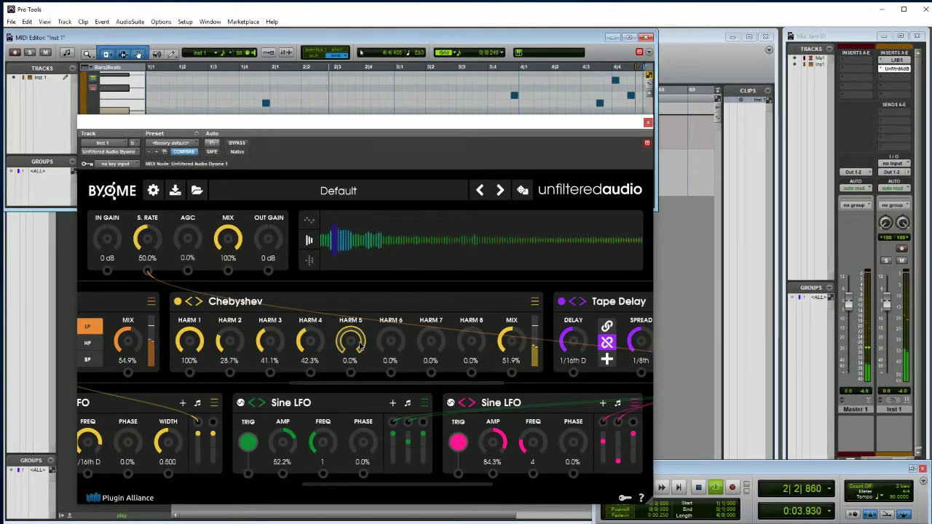
drag(358, 347, 366, 277)
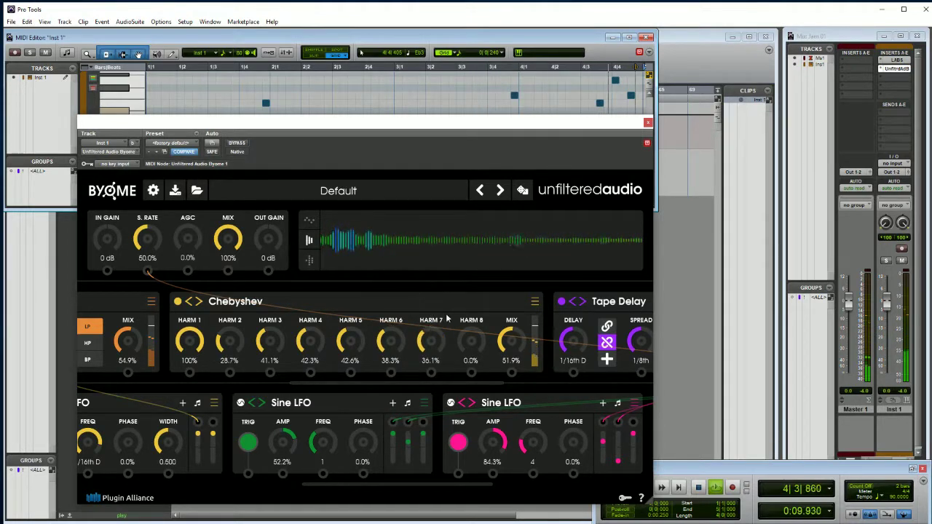
drag(447, 291, 441, 277)
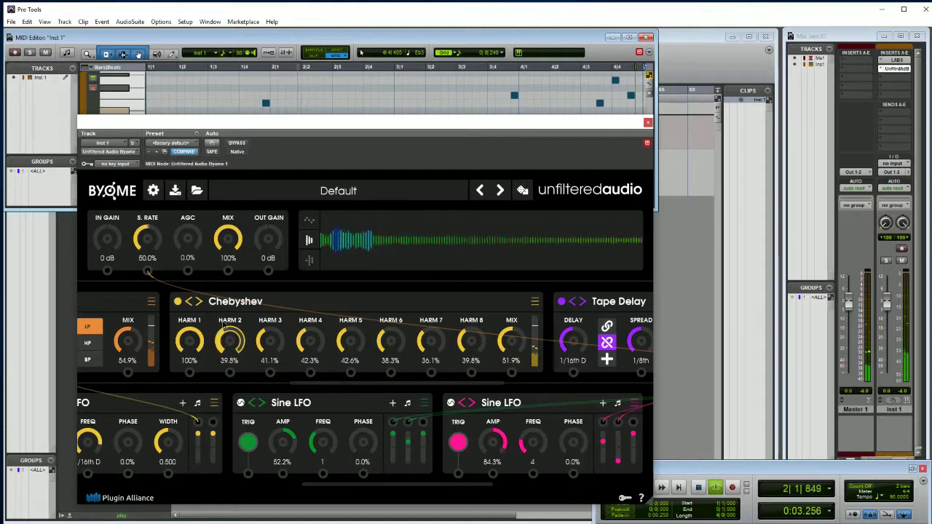
Raise the Chebyshev's Harm 2 through Harm 8 to 46.0, 52.2, 52.2, 64.5, 82.7, 75.3 and 86.1%, with a 93.5% mix.
drag(220, 314, 222, 312)
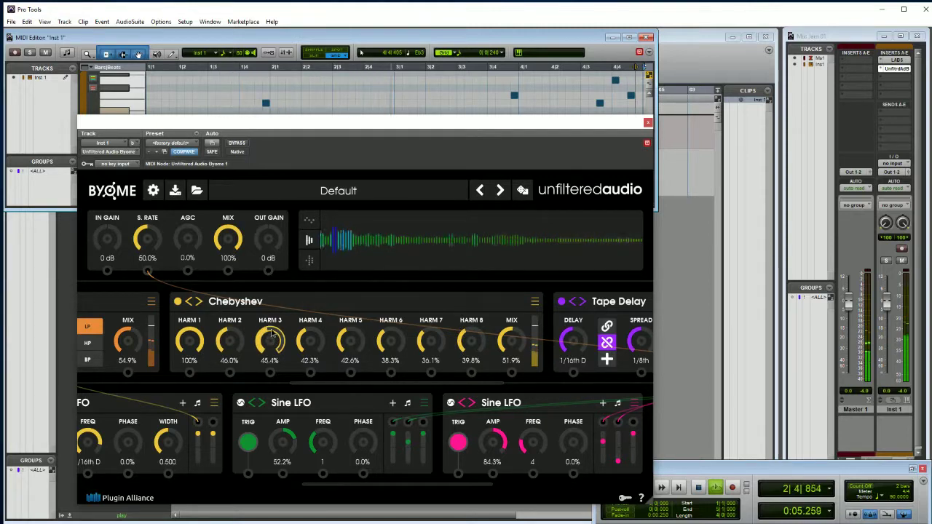
drag(310, 339, 310, 331)
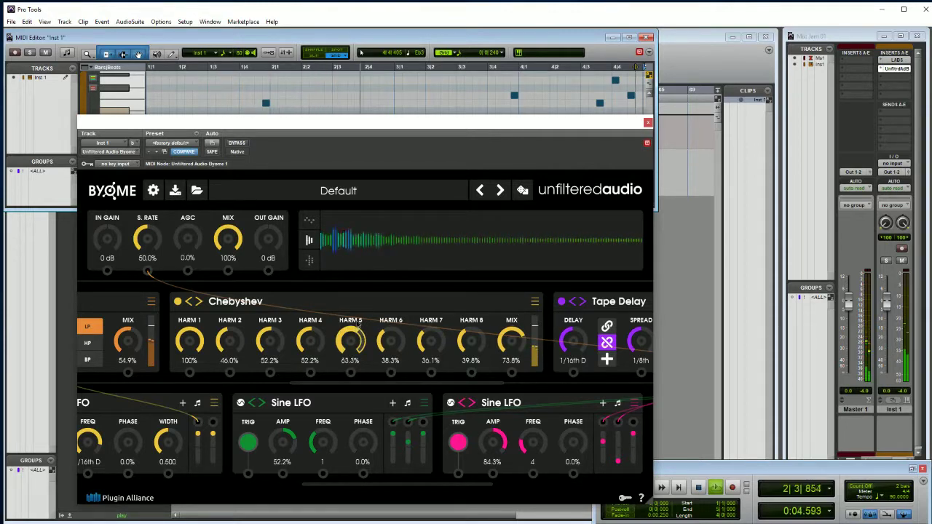
drag(358, 328, 388, 302)
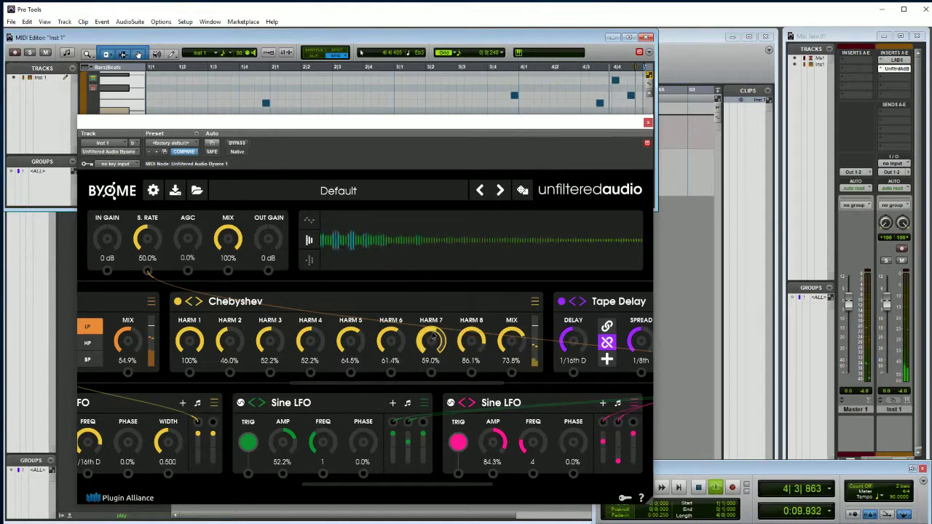
drag(428, 318, 429, 314)
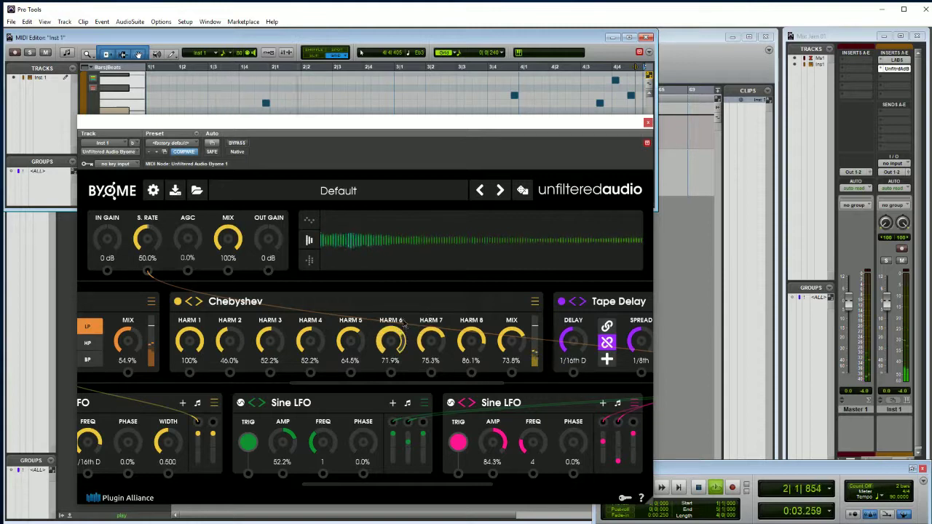
drag(403, 315, 403, 309)
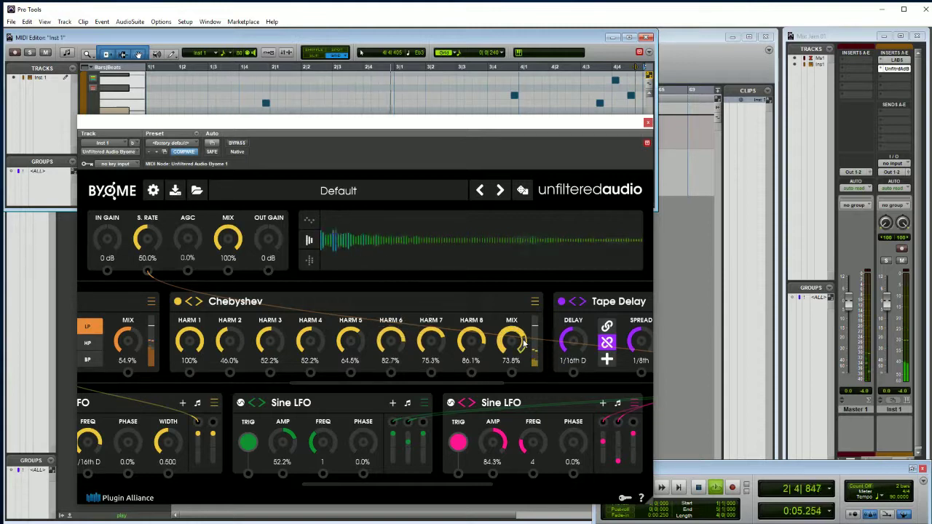
drag(513, 339, 509, 304)
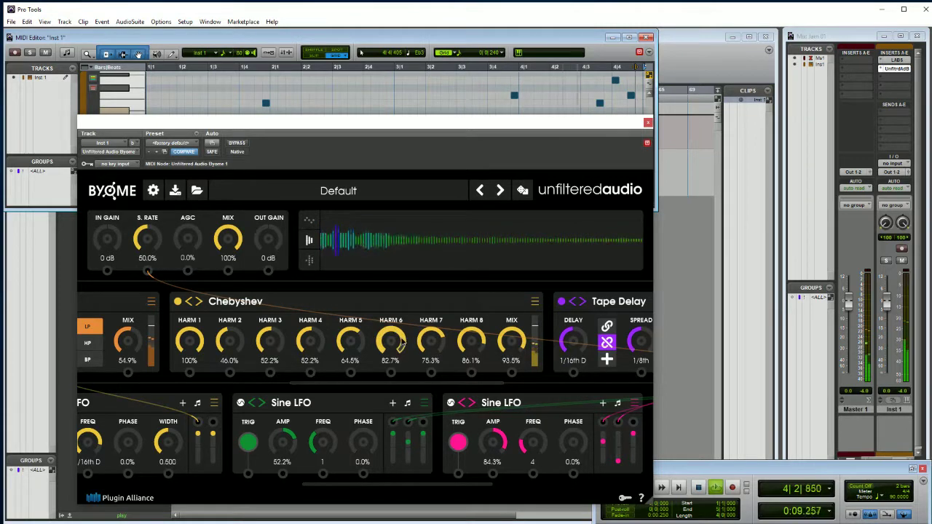
Set the Chebyshev's Harm 1 through Harm 6 to 90.4, 89.8, 84.3, 87.7, 83.0 and 89.8%.
drag(400, 346, 355, 304)
drag(310, 342, 311, 305)
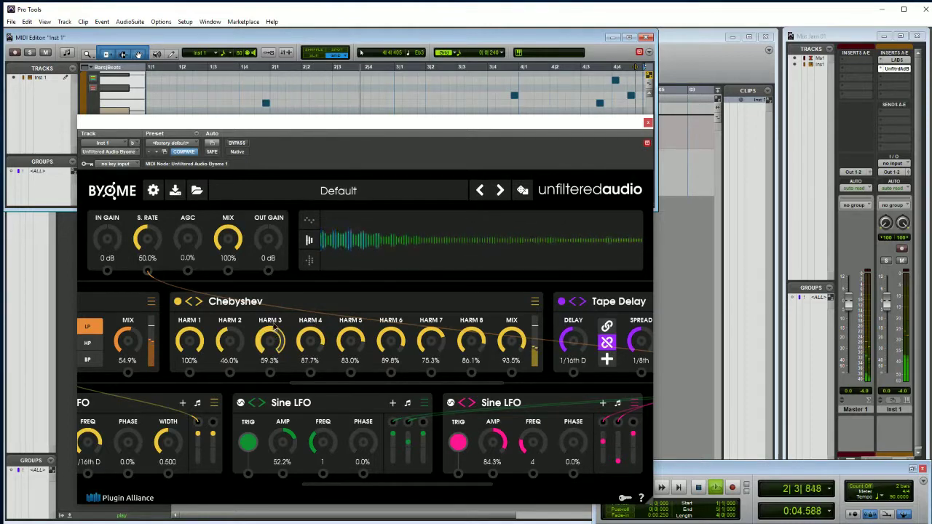
drag(272, 311, 275, 291)
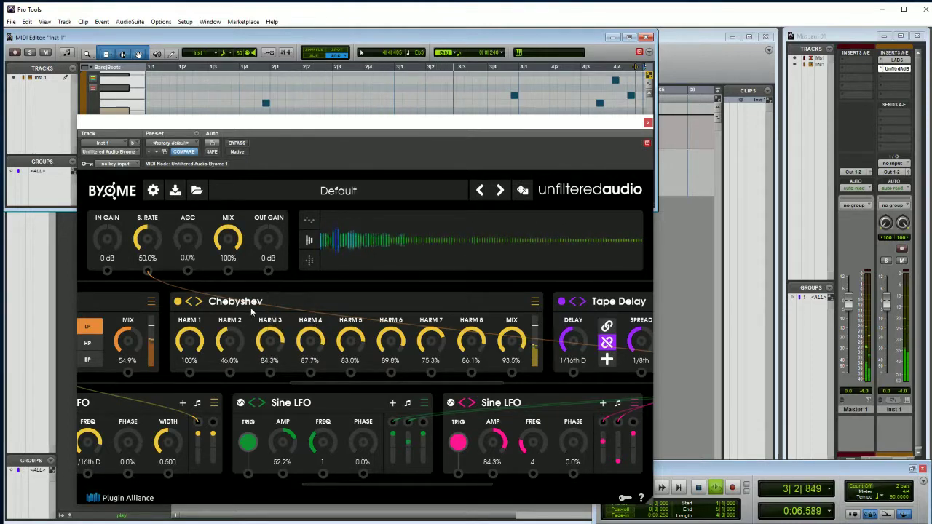
drag(232, 341, 237, 281)
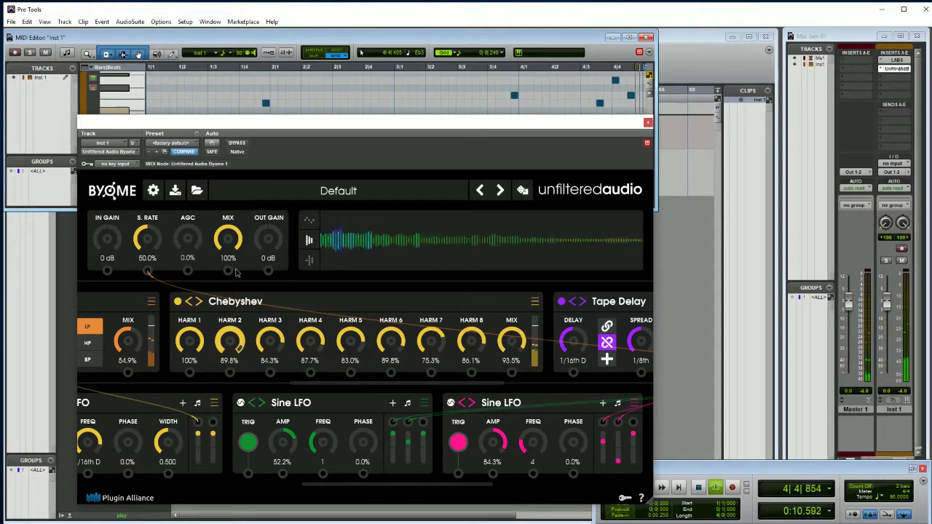
drag(191, 331, 226, 323)
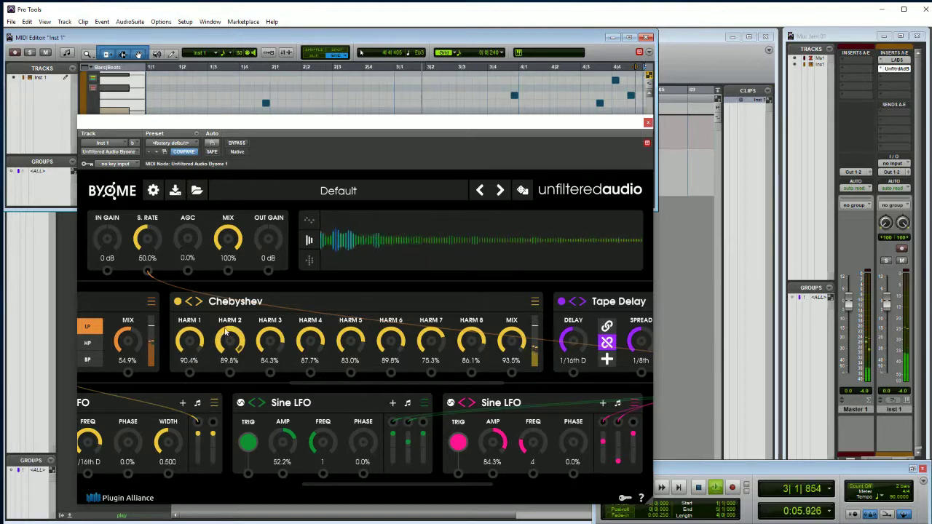
Replace the Chebyshev with the Dent Shape distortion and set its shape to 80.9%, split to -85.8% and mix to 3.1%.
click(534, 301)
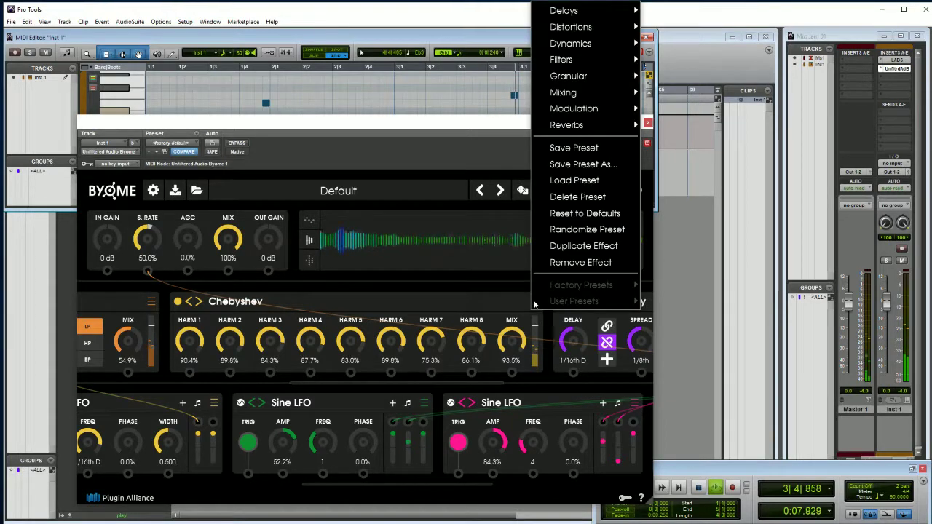
mouse_move(590, 29)
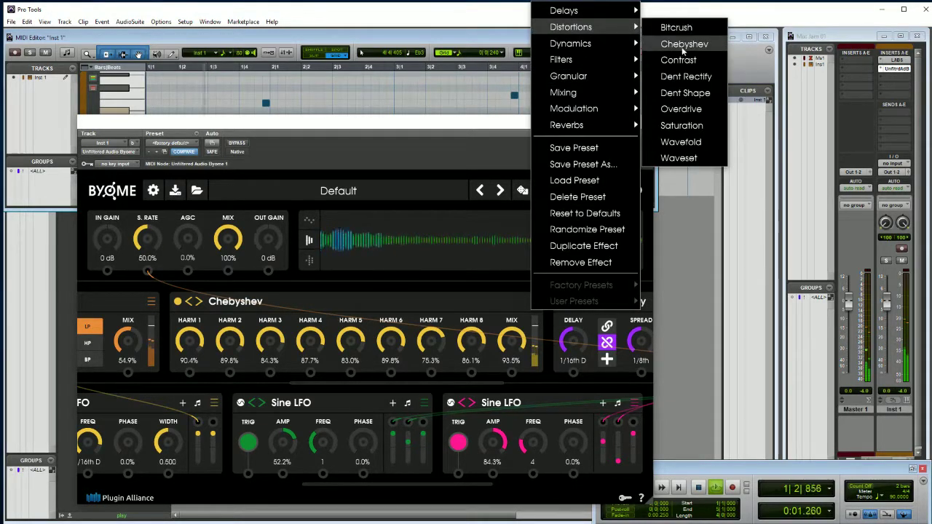
click(711, 93)
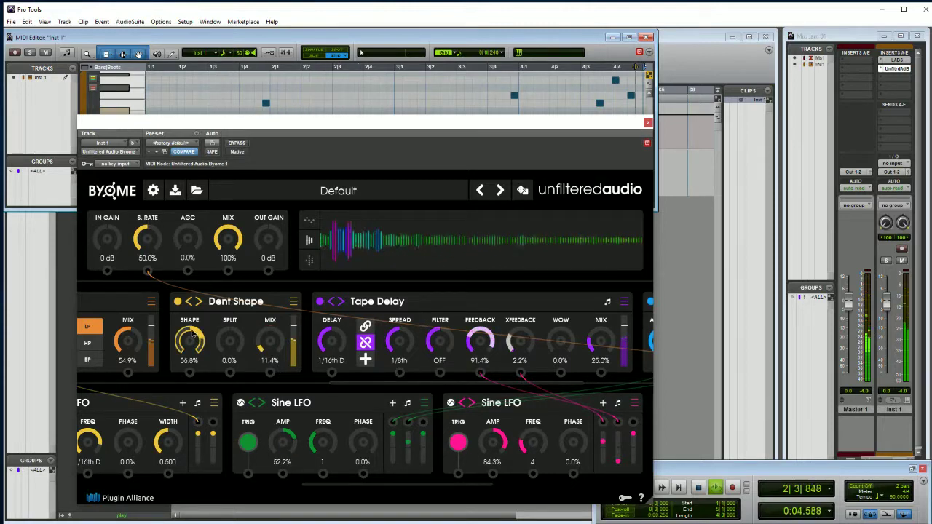
drag(191, 339, 193, 329)
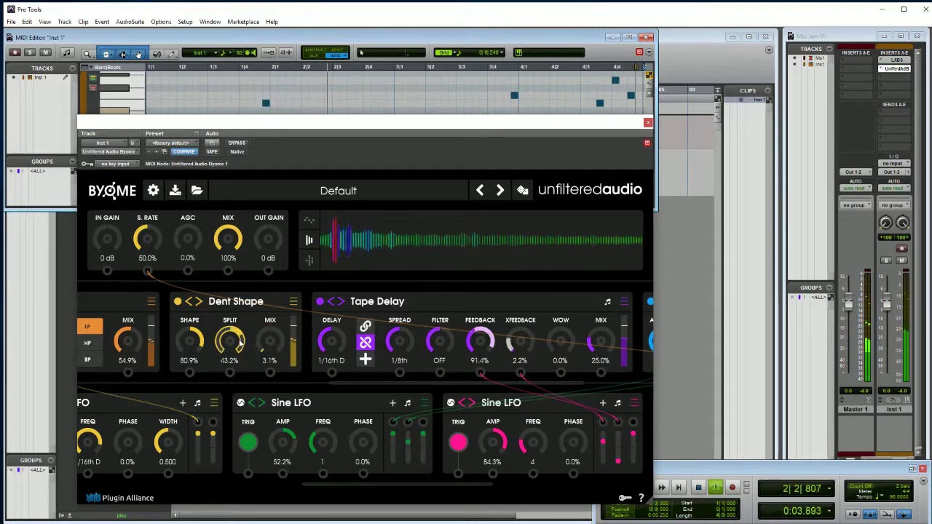
drag(233, 344, 247, 431)
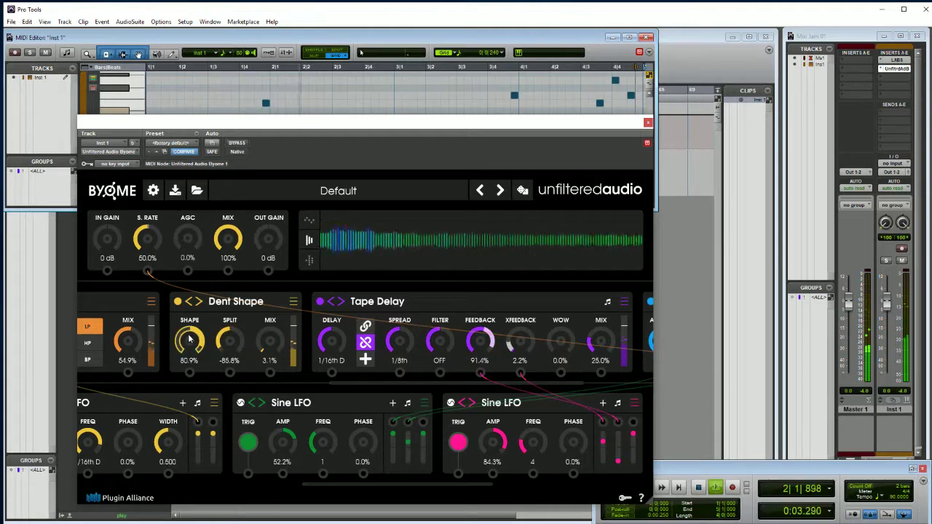
Set the Dent Shape's shape to -88.9% and its split to 0.6%.
drag(193, 331, 209, 458)
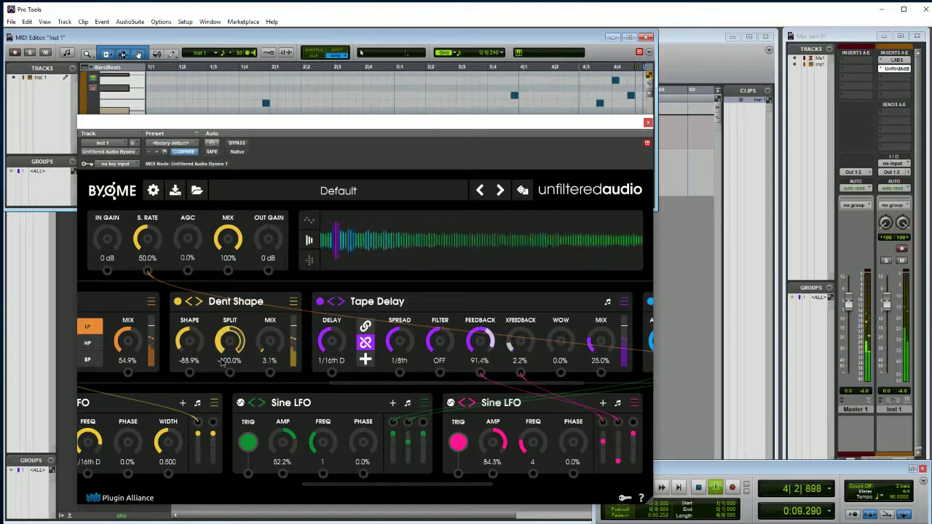
drag(228, 339, 227, 277)
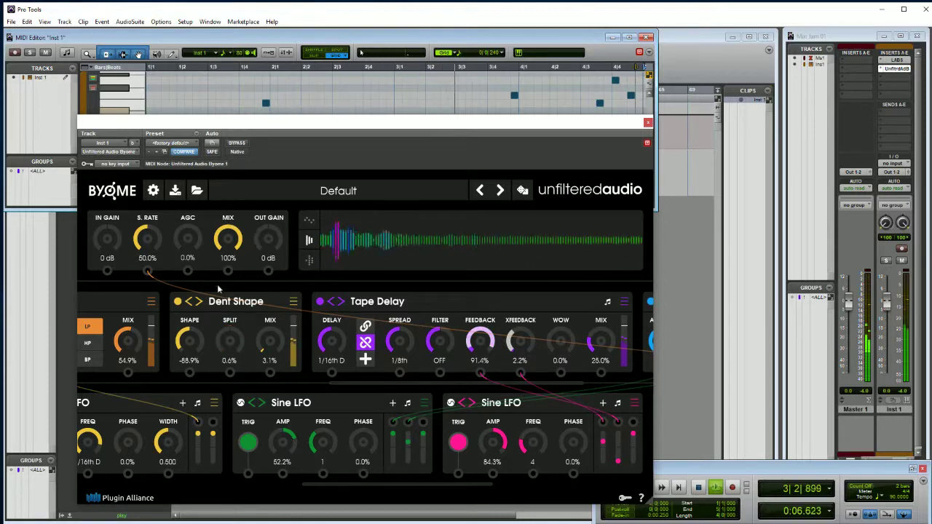
Replace the Dent Shape with the Granulator and set its mix to 52.2%, grain size to 1.000 s and pitch to 12.0 st.
click(292, 304)
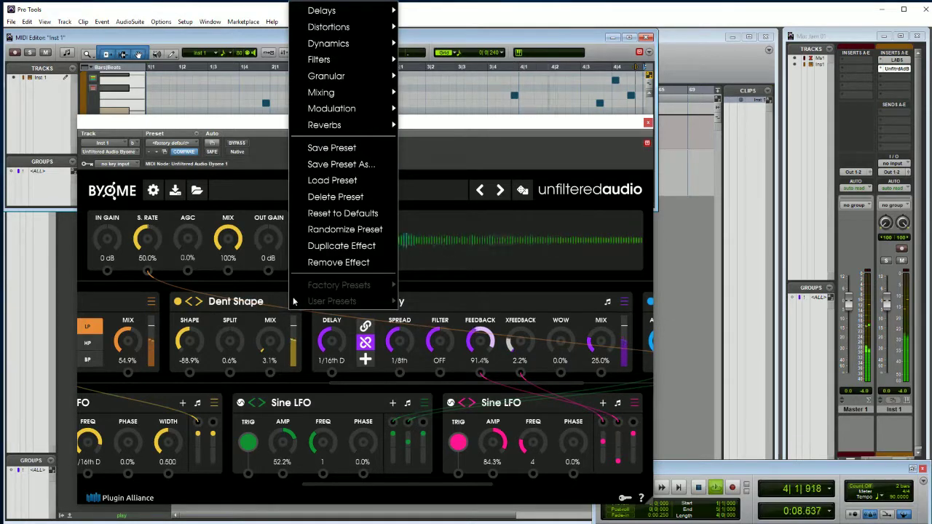
mouse_move(351, 80)
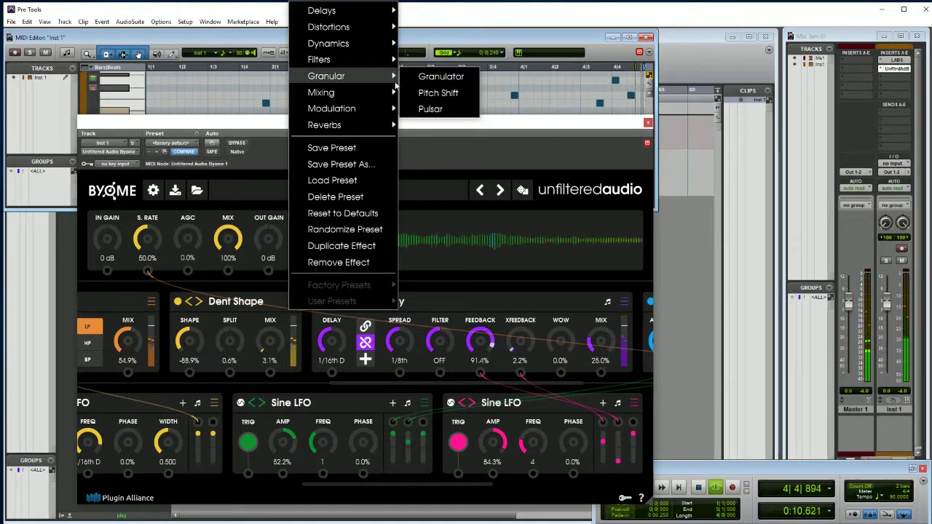
click(451, 81)
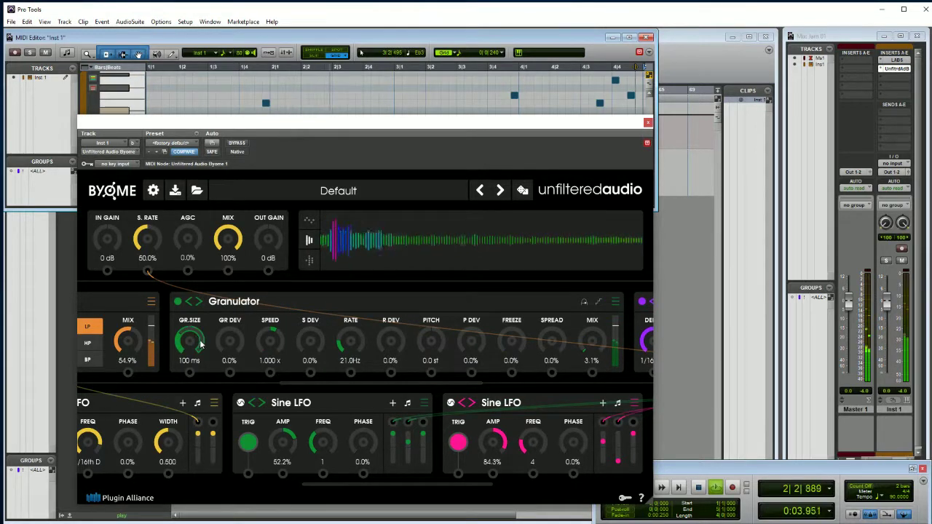
drag(596, 345, 582, 268)
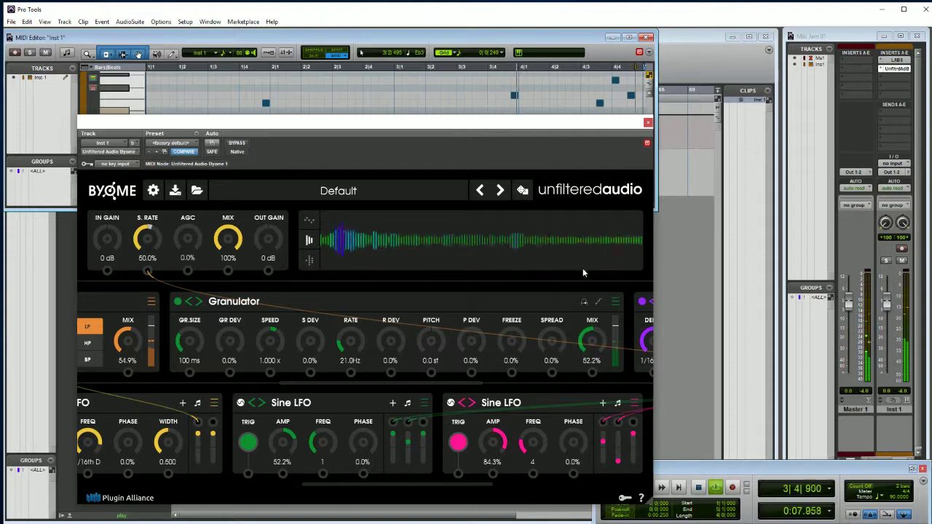
drag(202, 343, 220, 234)
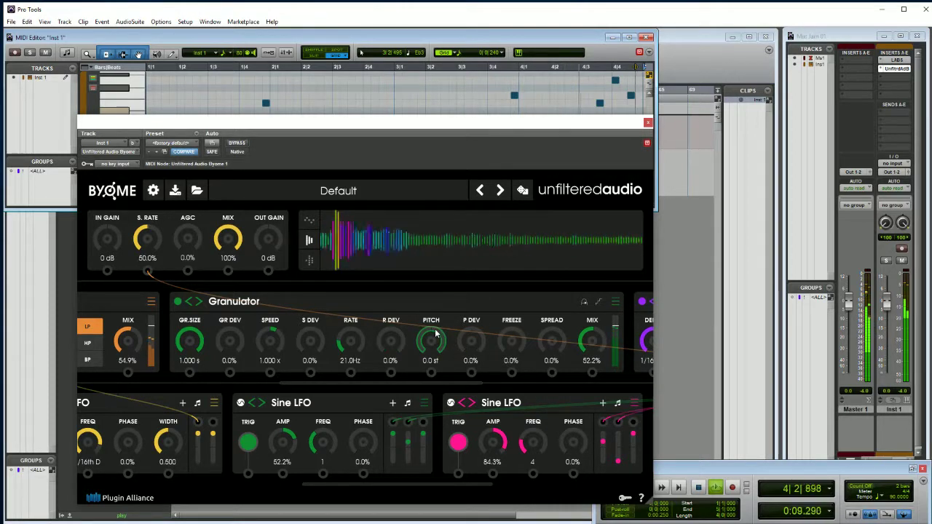
drag(434, 333, 440, 315)
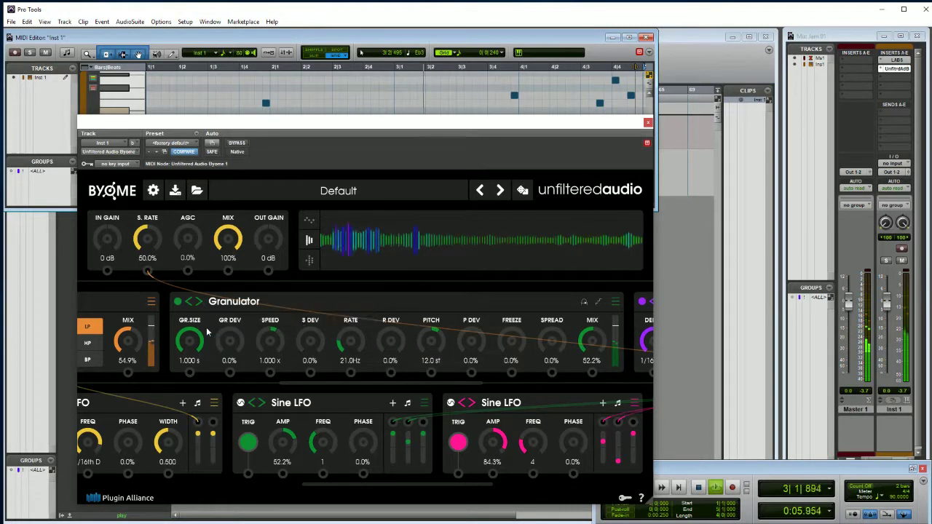
Shorten the Granulator's grain size to 15.7 ms, raise it to 72.3 ms, and reverse the speed to -2.210x.
drag(206, 335, 214, 474)
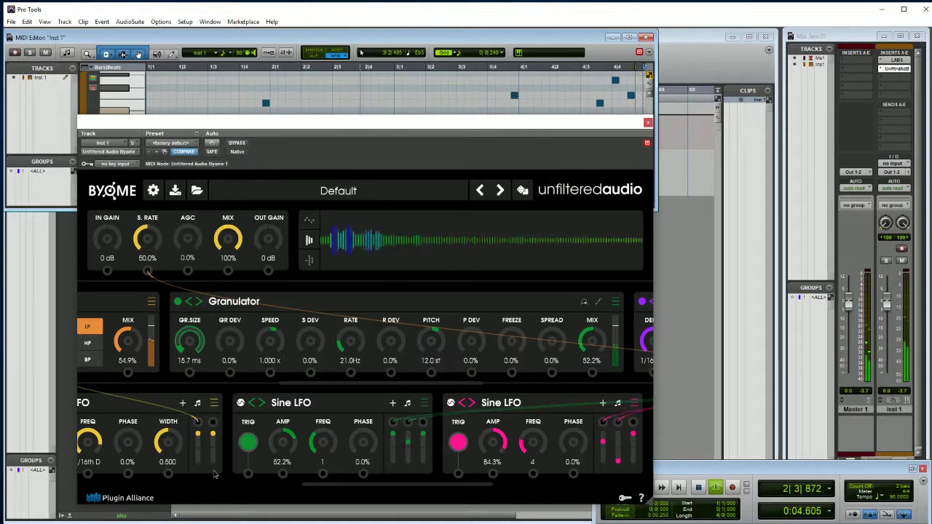
drag(214, 474, 225, 447)
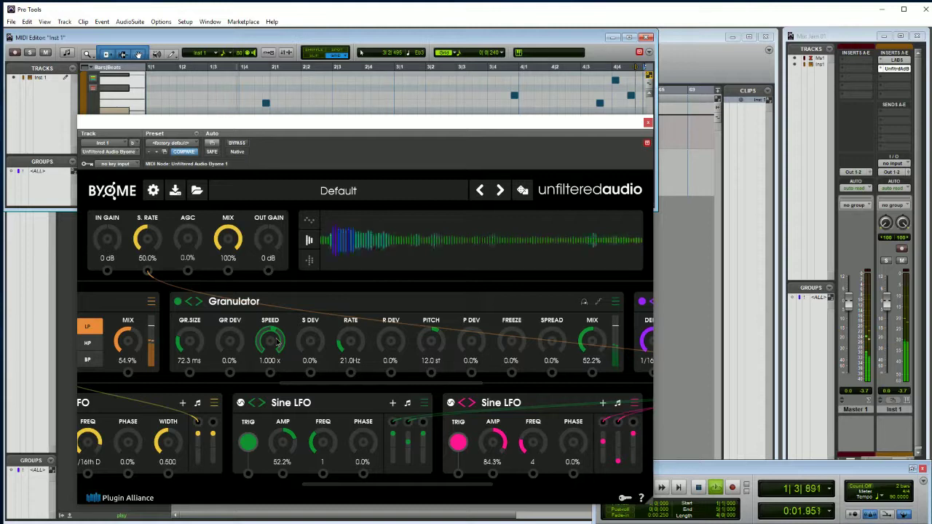
drag(278, 347, 273, 392)
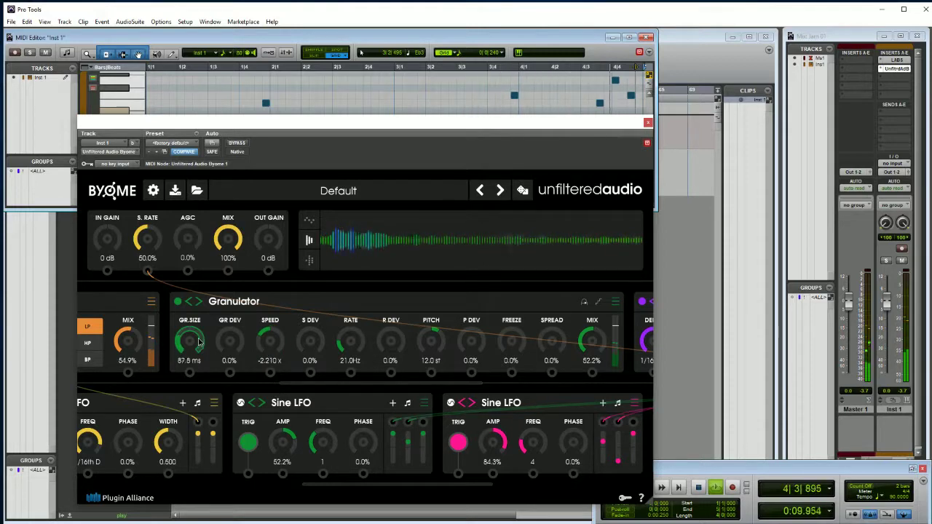
Lengthen the Granulator's grain size to 1.000 s and sweep its speed down to -4.691x and up to 2.871x.
drag(200, 326, 200, 286)
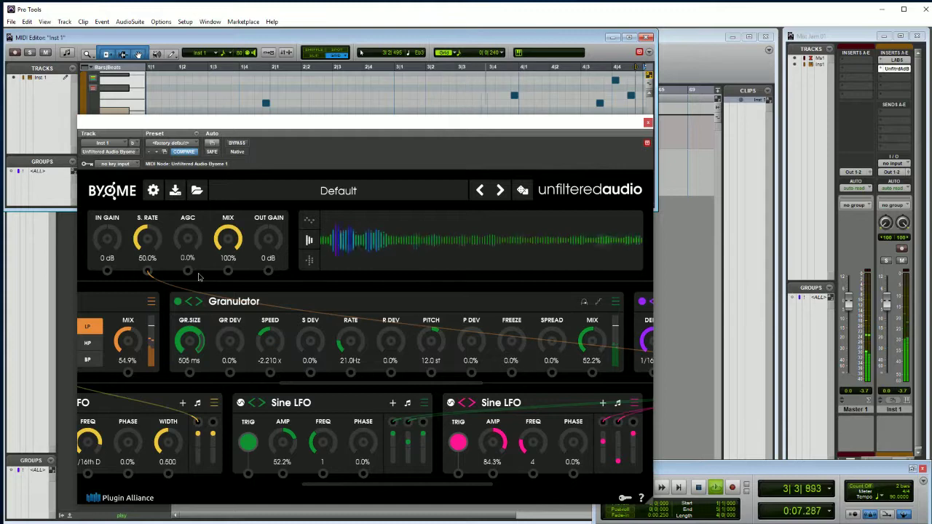
drag(198, 271, 203, 231)
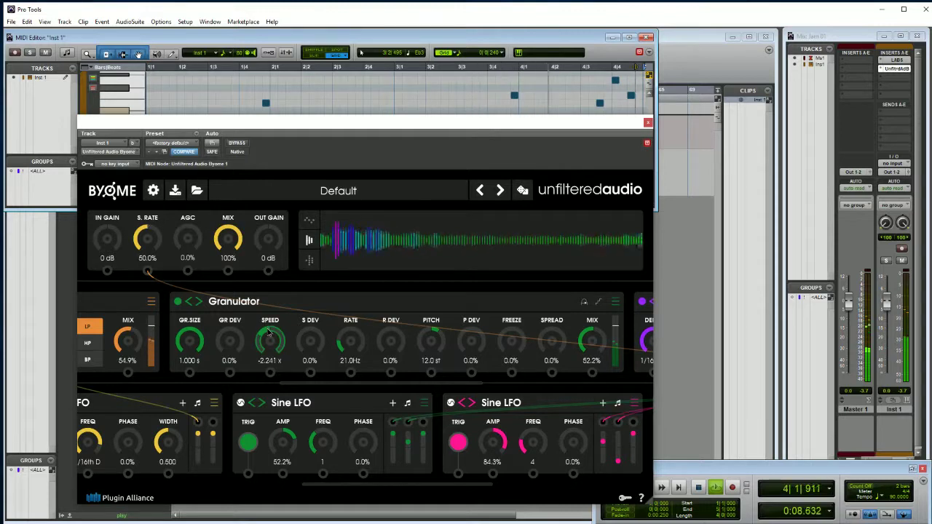
drag(268, 334, 266, 378)
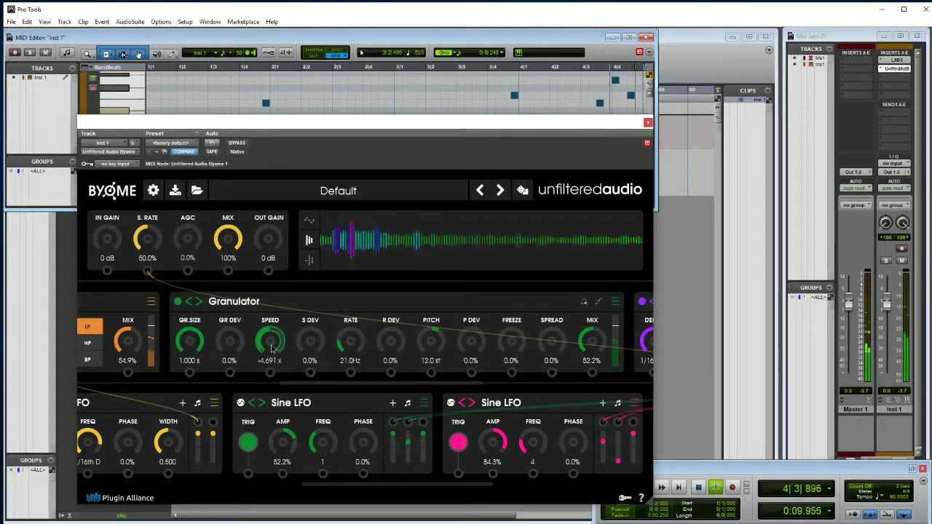
drag(271, 349, 272, 244)
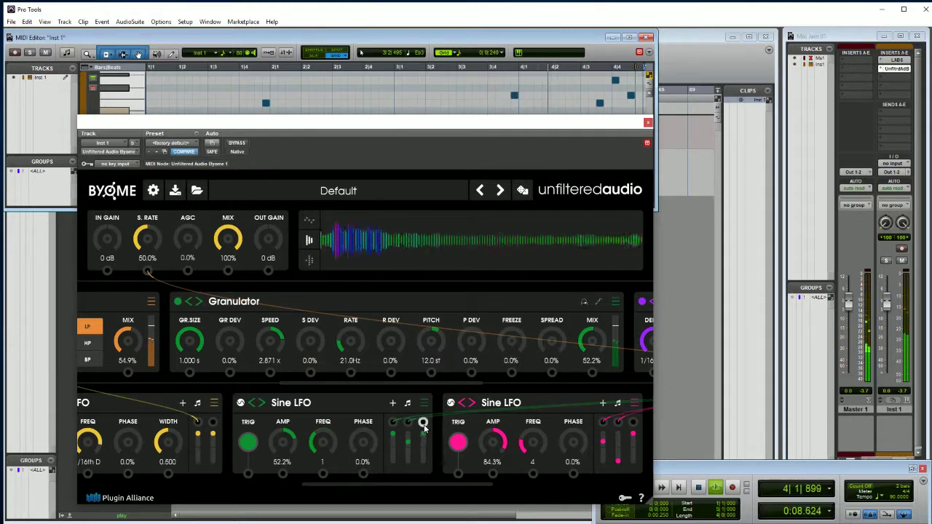
Patch the green Sine LFO to the Granulator's speed, swap it for the blue Sine LFO, and set the speed to 1.791x.
drag(423, 422, 272, 374)
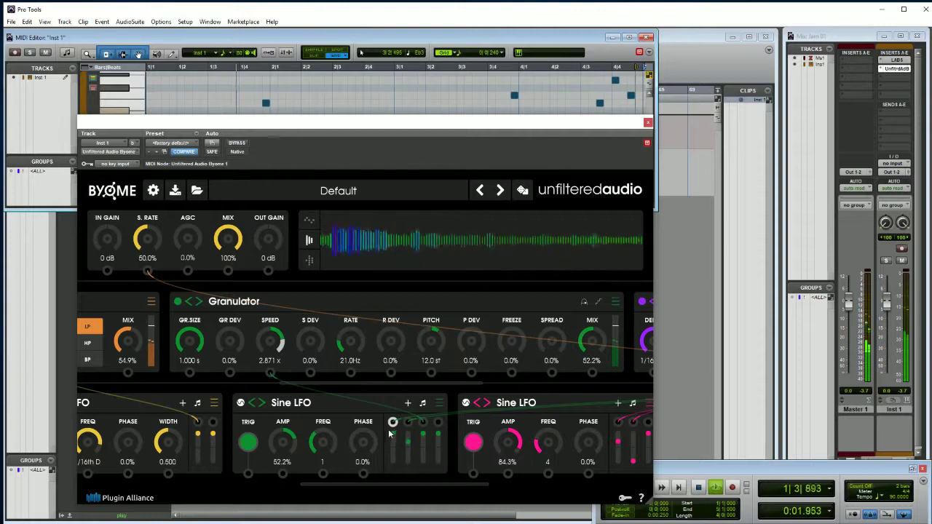
drag(393, 421, 213, 489)
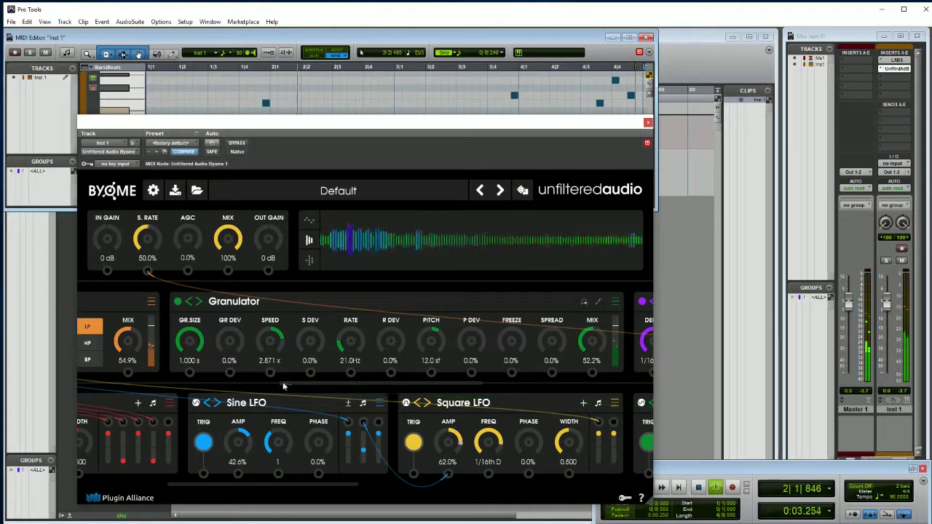
drag(278, 473, 271, 374)
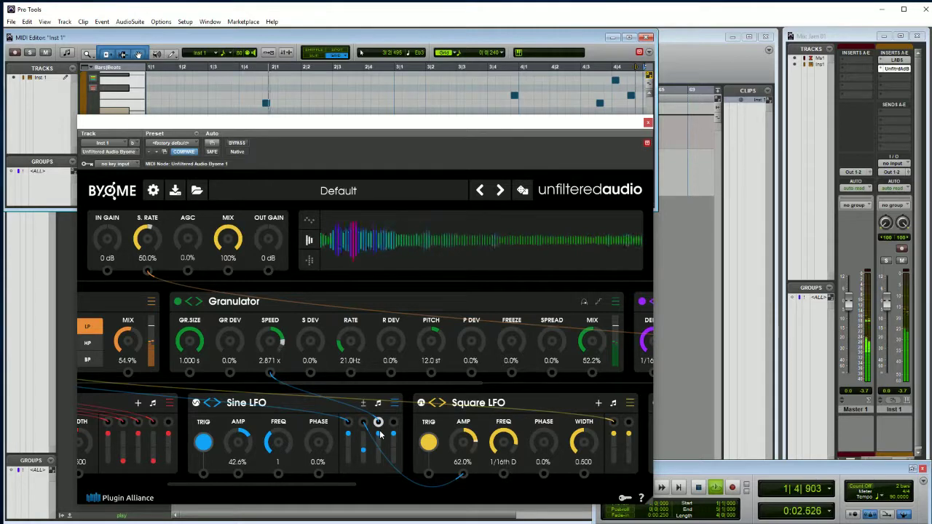
drag(277, 345, 276, 364)
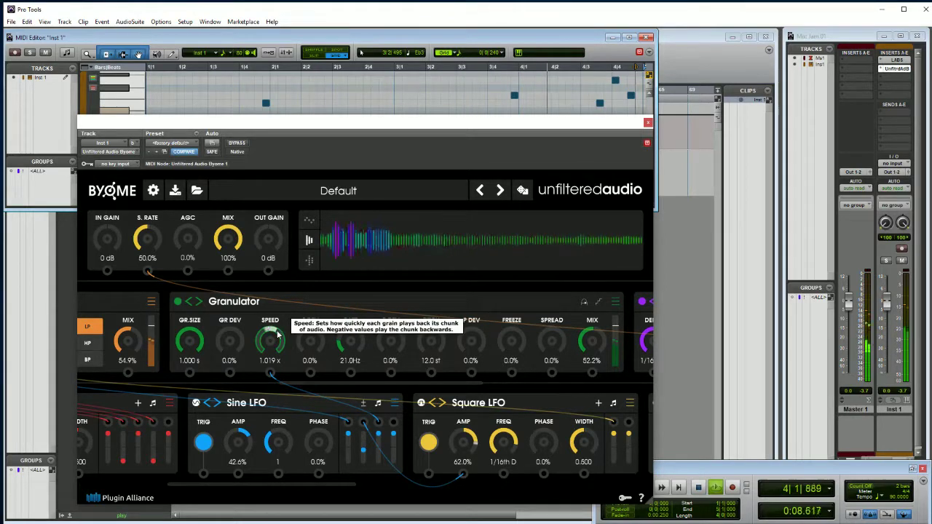
scroll(277, 333, up, 2)
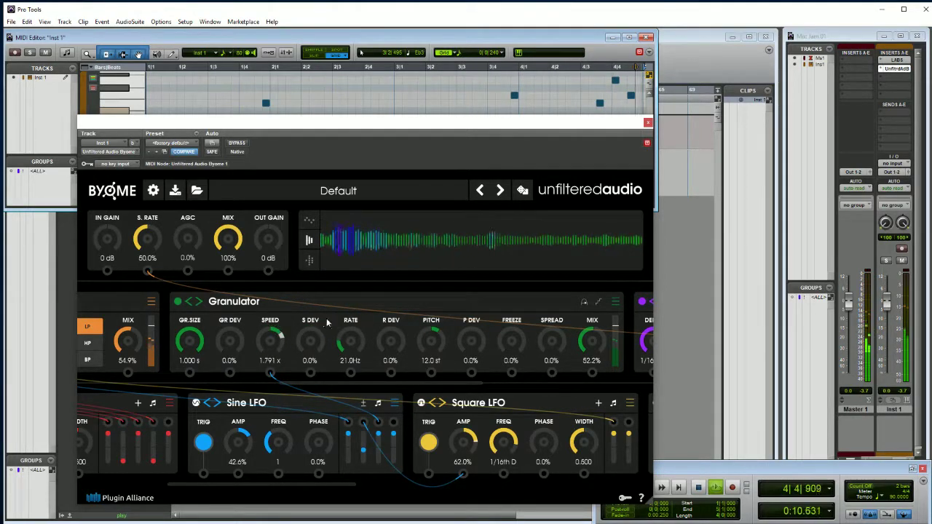
Raise the Granulator's rate to 236 Hz and on to 400 Hz, and lower its mix to 22.8%.
drag(355, 343, 347, 283)
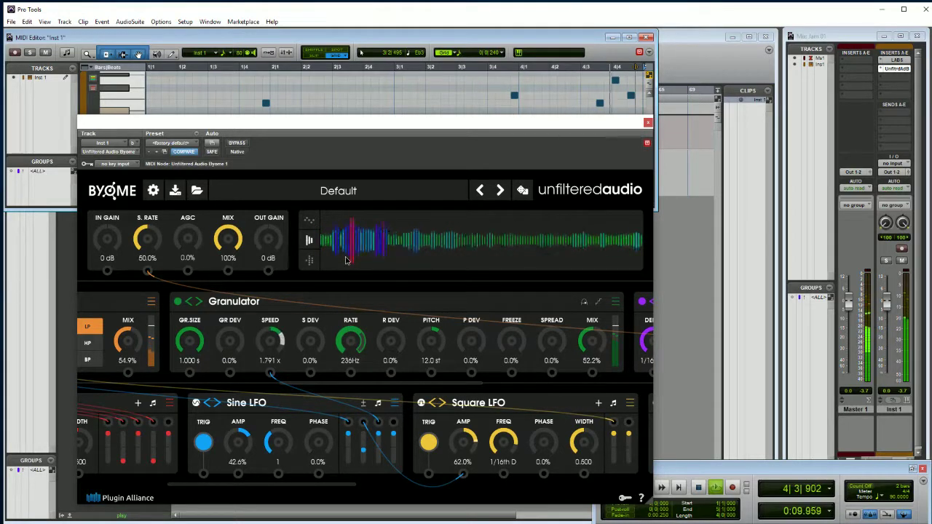
drag(593, 341, 599, 384)
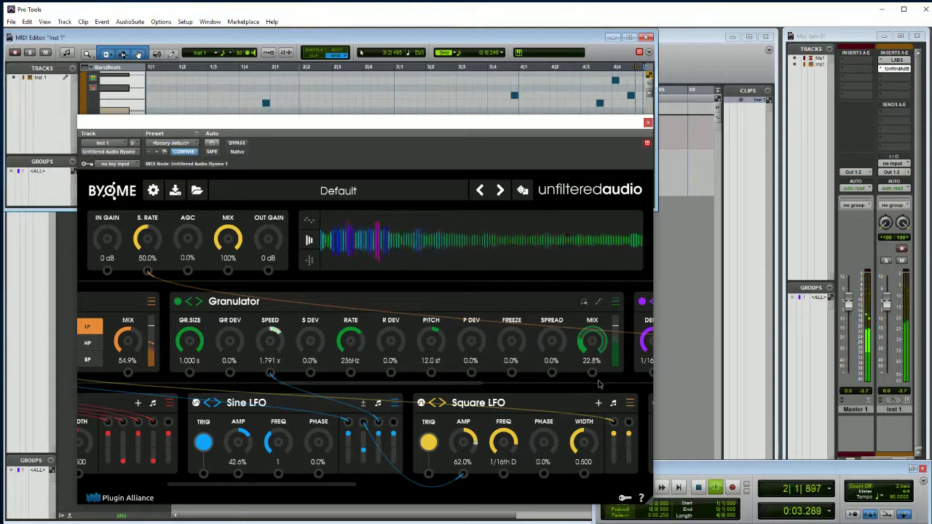
drag(353, 348, 366, 312)
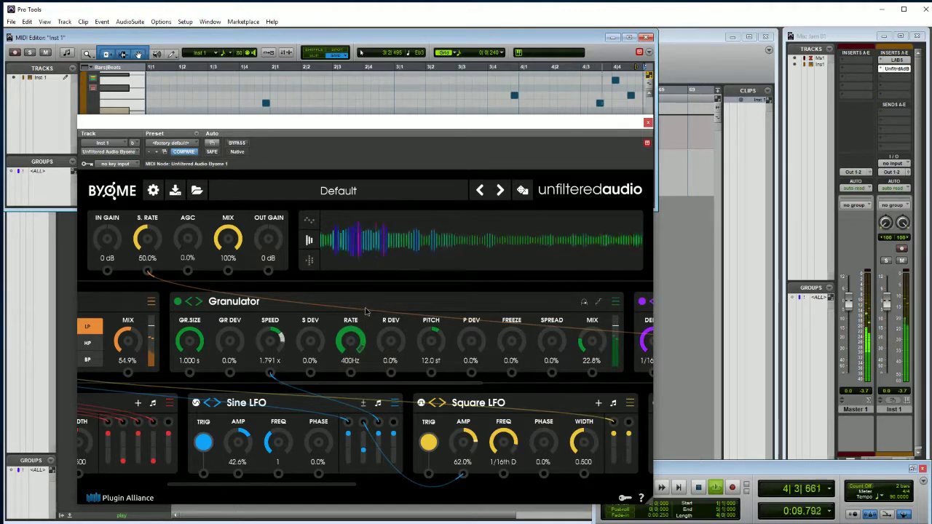
Disconnect the blue Sine LFO from the Granulator's speed and set the speed to -2.068x.
click(272, 375)
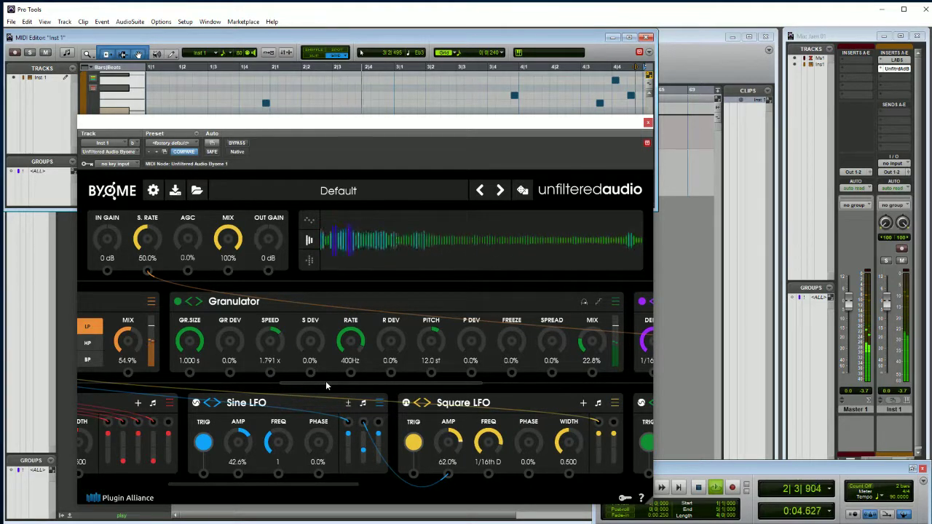
drag(281, 341, 277, 401)
scroll(283, 338, up, 2)
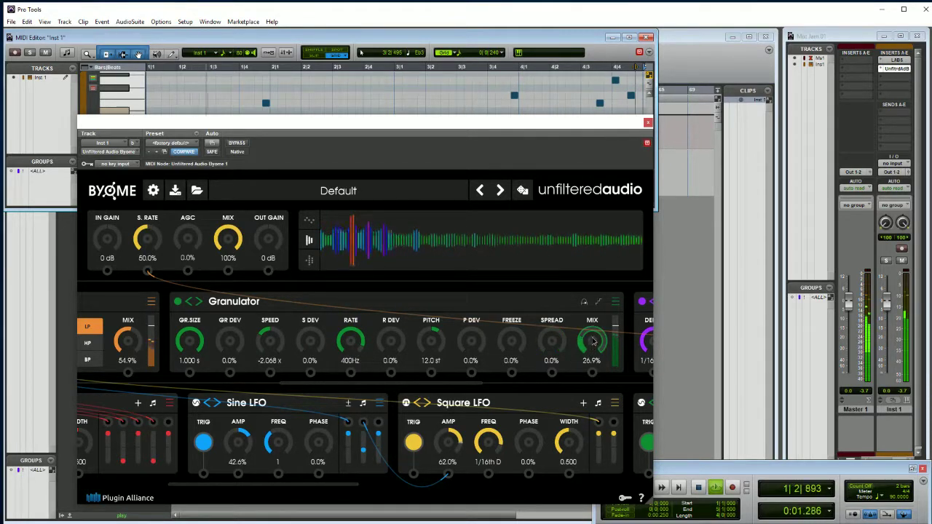
Set the Granulator's mix to 27.5%, patch the blue Sine LFO to its rate, and lower the rate to 163 Hz.
mouse_move(593, 340)
mouse_down()
mouse_move(592, 365)
mouse_move(592, 312)
mouse_move(590, 341)
mouse_up()
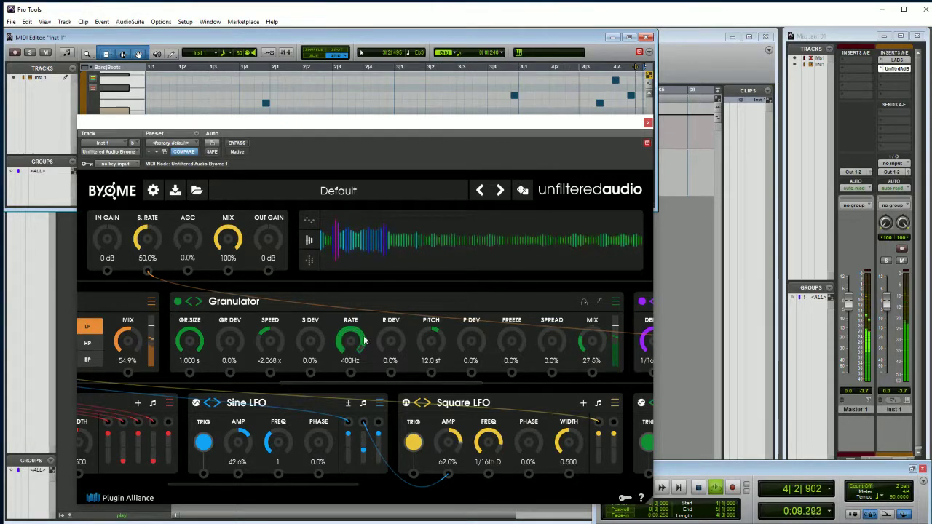
drag(364, 341, 360, 366)
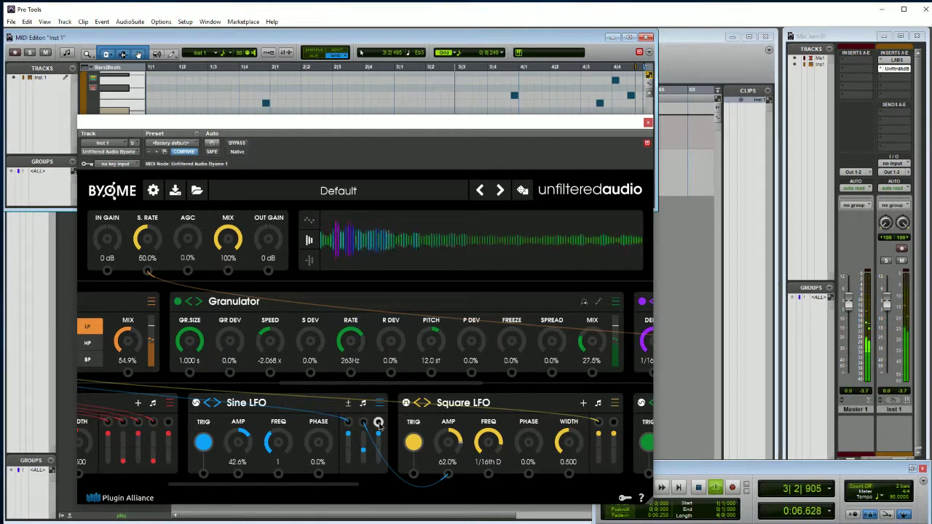
drag(378, 424, 350, 373)
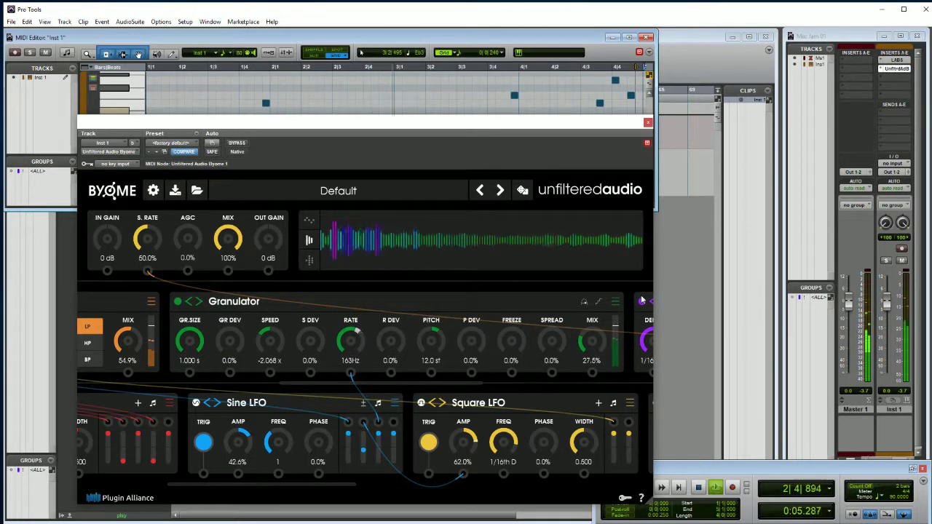
Replace the Granulator with the Phaser modulation effect.
click(617, 304)
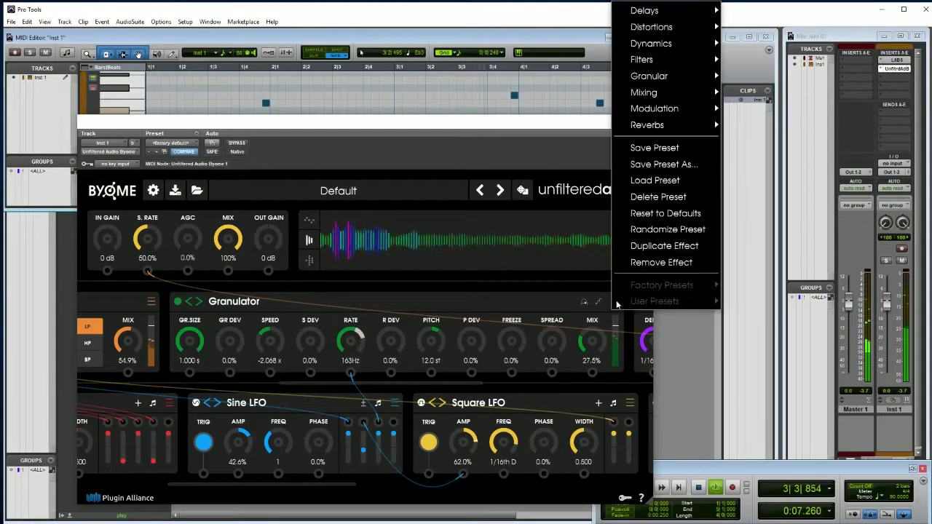
mouse_move(673, 76)
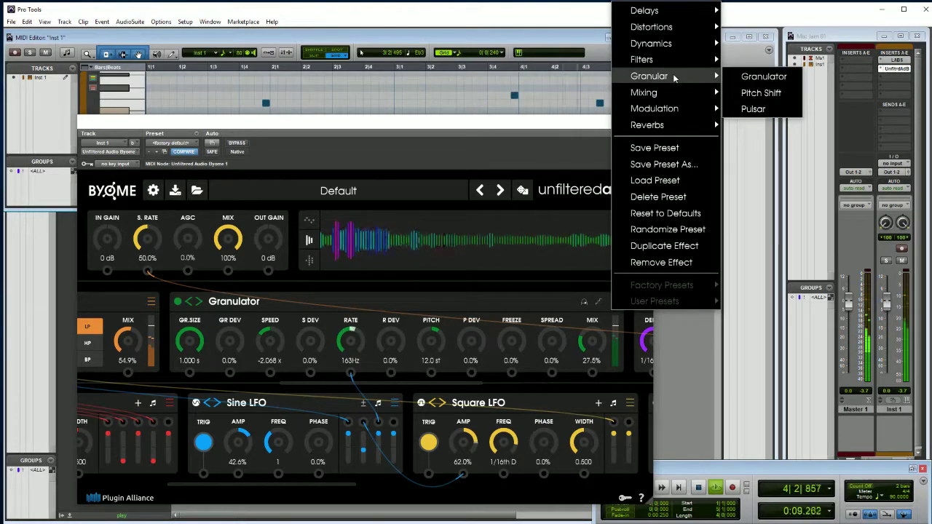
mouse_move(683, 98)
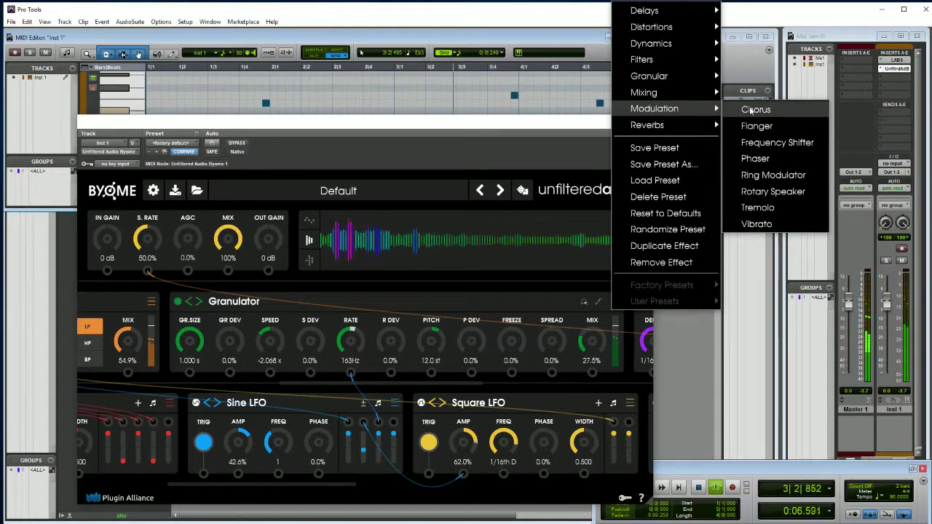
click(757, 158)
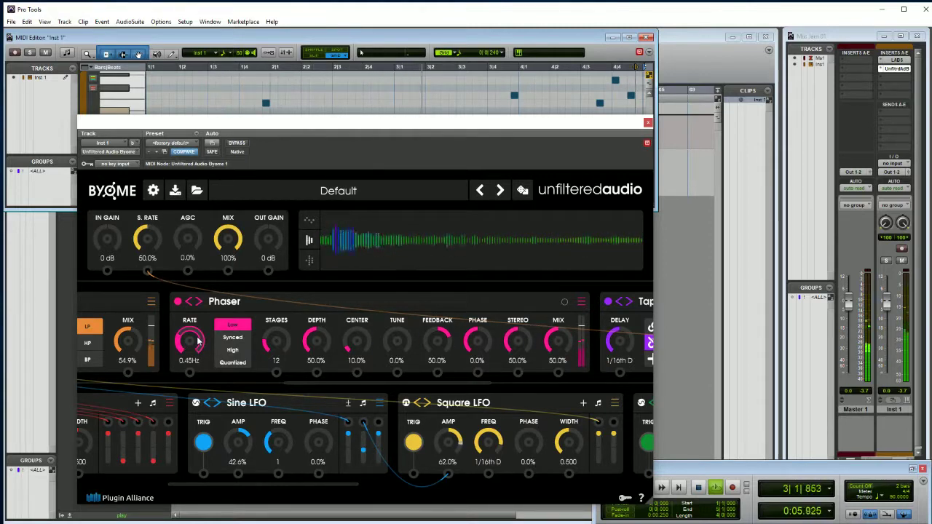
Switch the Phaser's LFO range through Synced and High to Quantized.
click(225, 339)
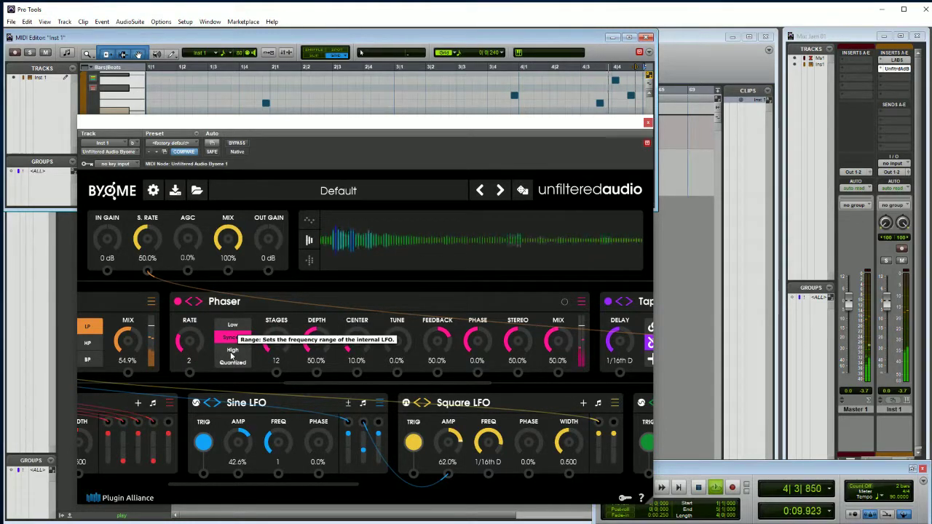
click(231, 352)
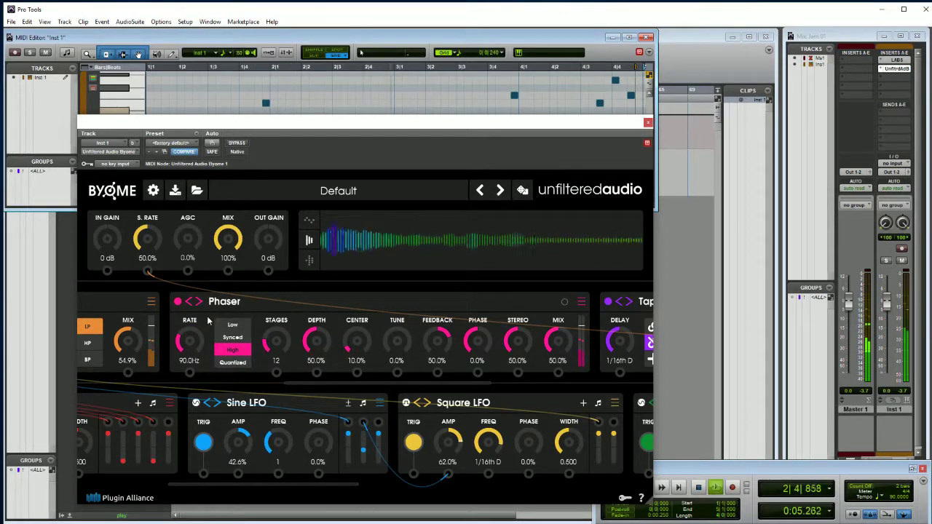
click(230, 364)
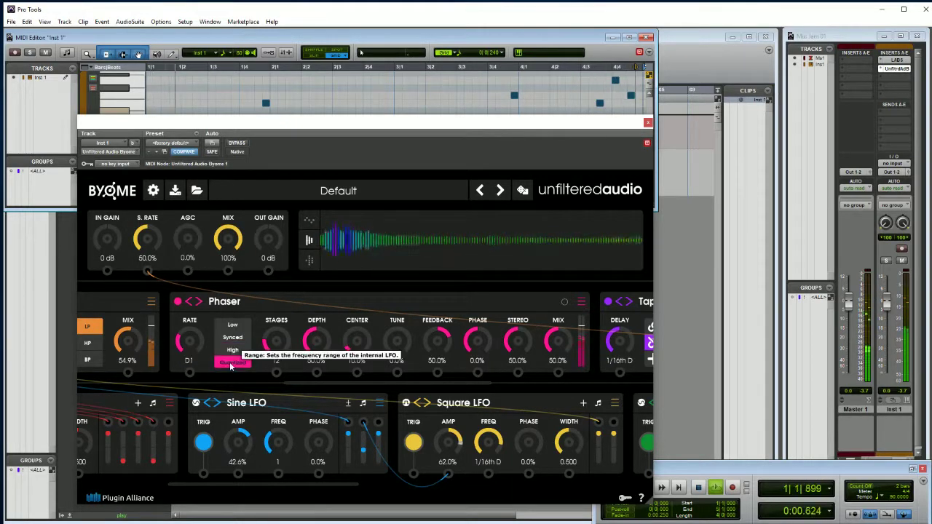
Raise the Phaser's quantized LFO rate through Eb1, G1, D3 and F3 to A3.
scroll(191, 342, up, 1)
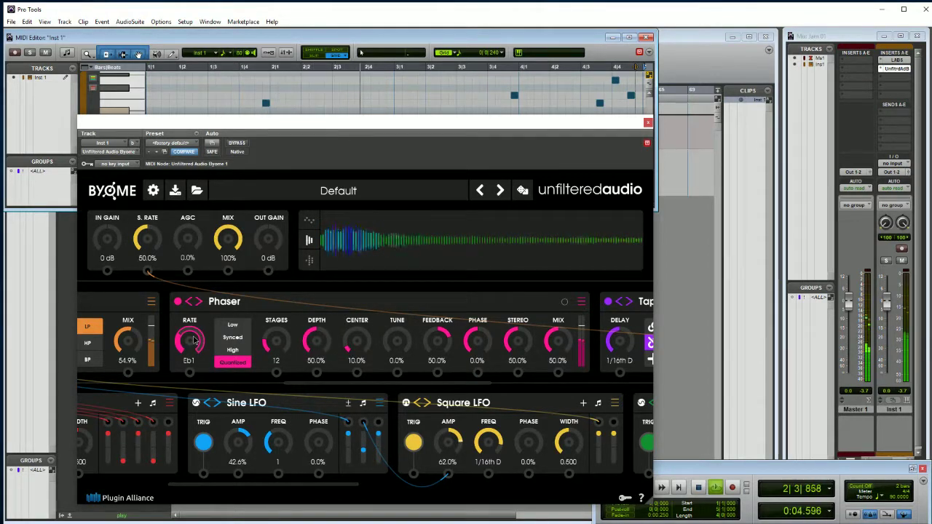
scroll(194, 340, up, 1)
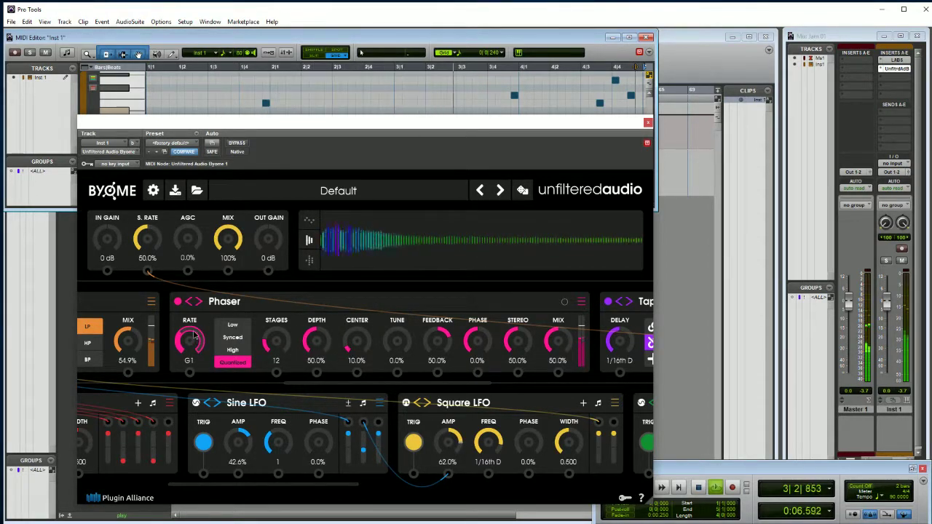
drag(194, 338, 196, 315)
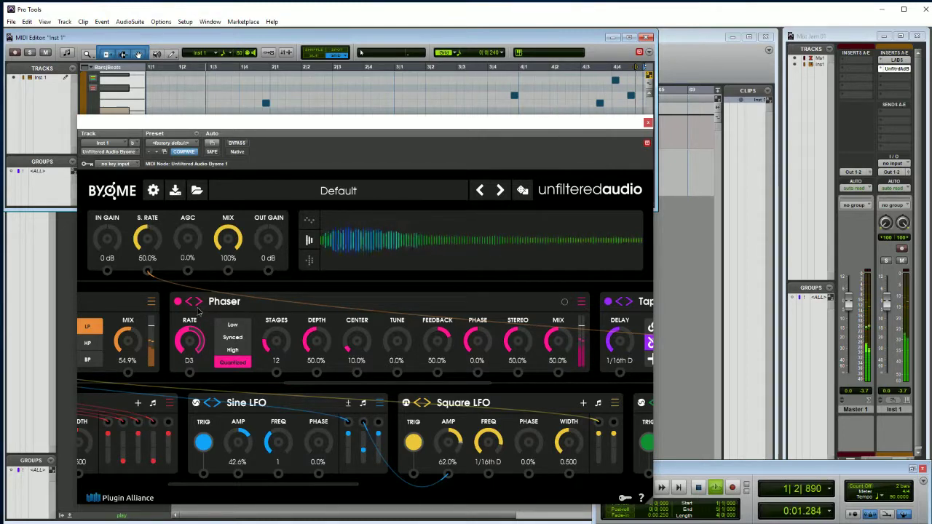
drag(197, 313, 198, 307)
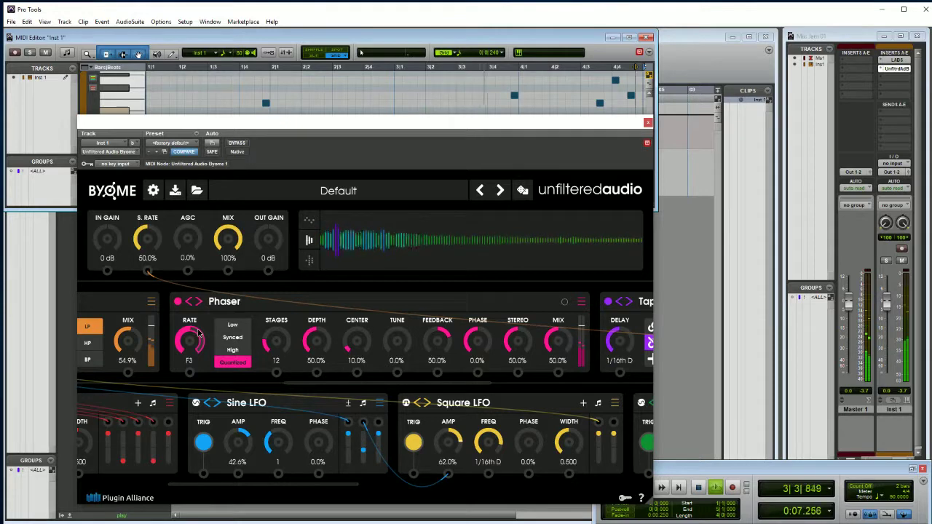
drag(198, 332, 200, 330)
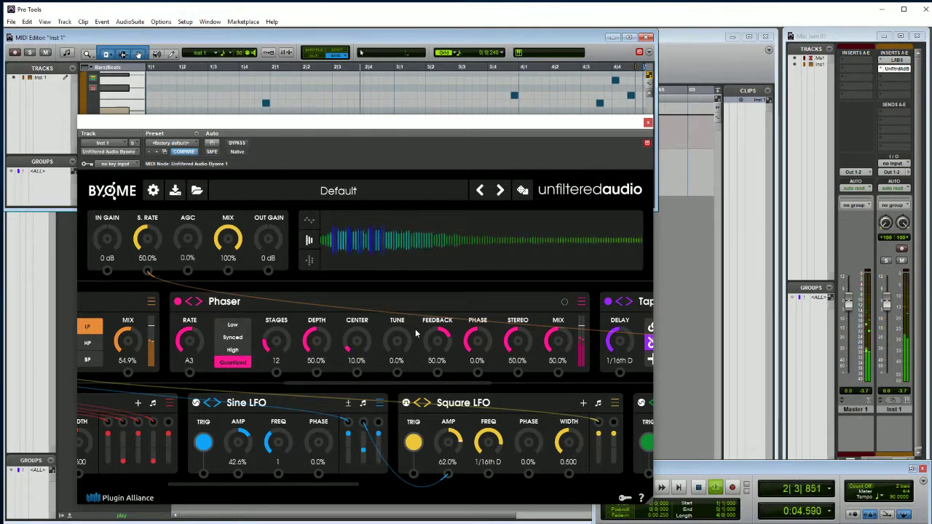
Replace the Phaser with the Ring Modulator and set it to the Quantized range at a rate of F1.
click(199, 303)
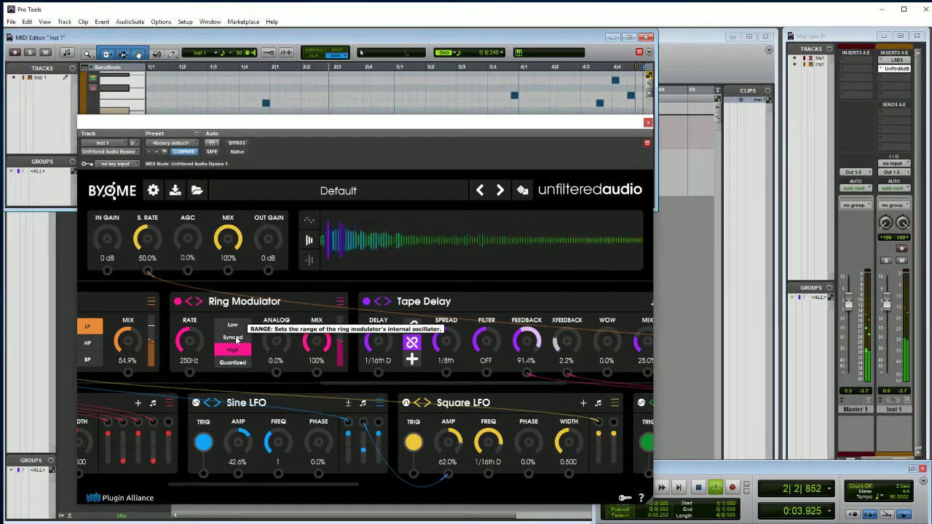
click(233, 361)
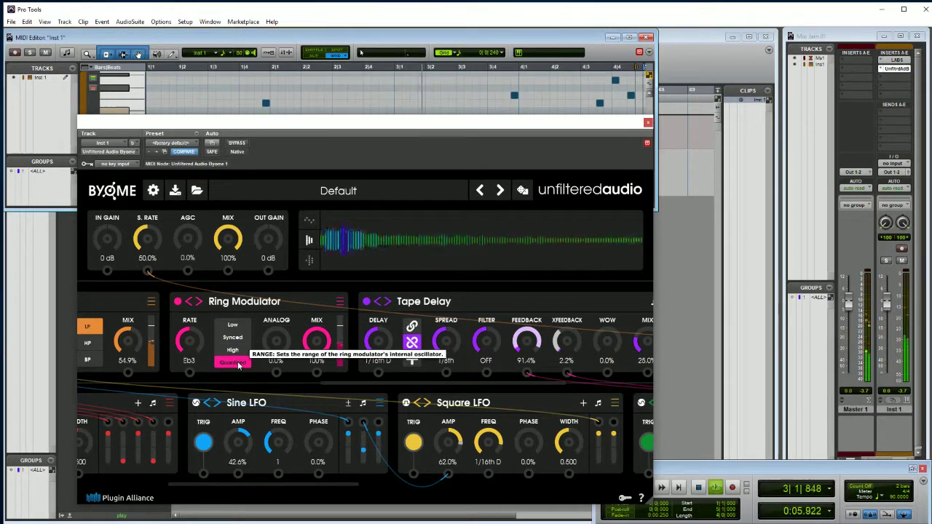
drag(191, 339, 196, 375)
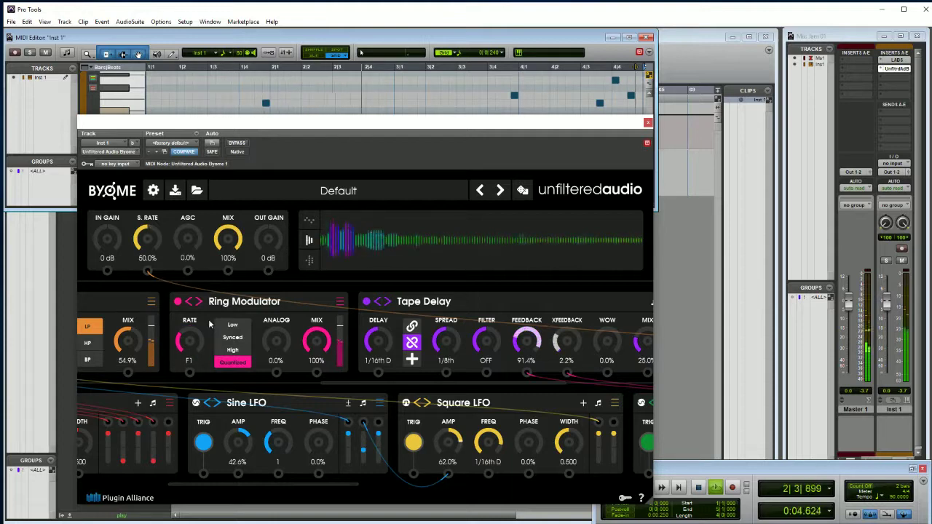
Sweep the Ring Modulator's analog amount up to 99.4% and back to 61.4%, and raise its rate to F3.
drag(273, 335, 270, 266)
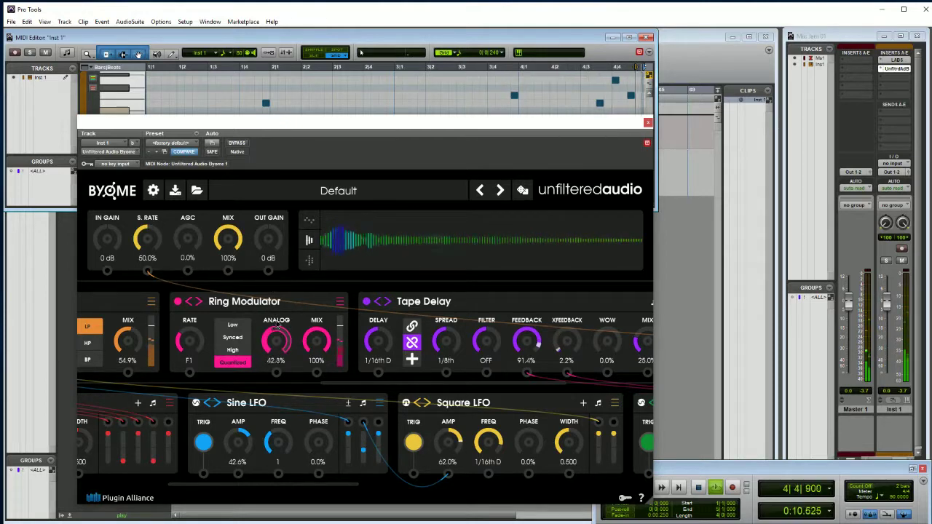
drag(277, 309, 281, 270)
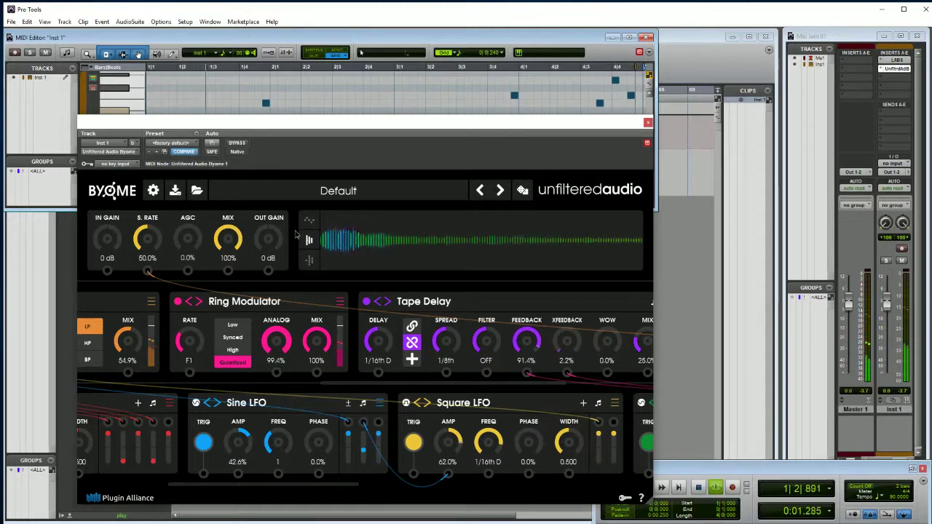
drag(295, 233, 295, 285)
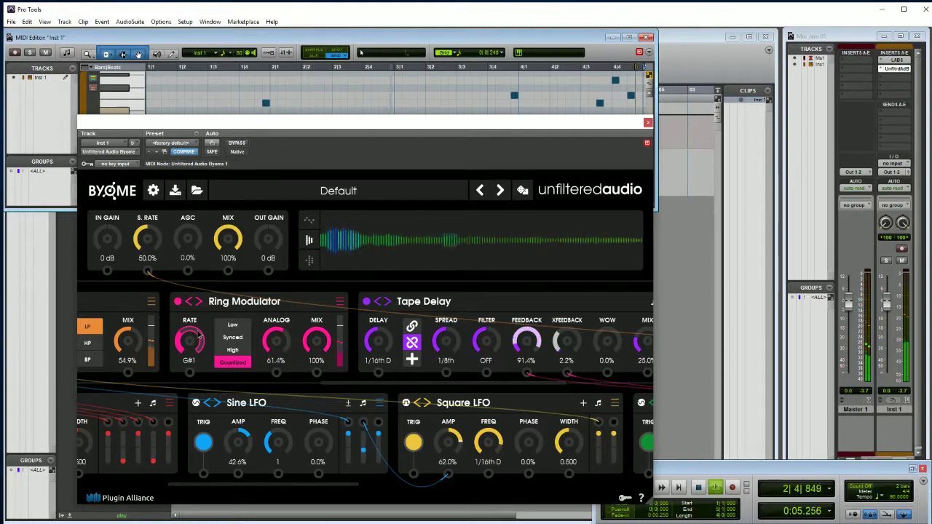
drag(199, 334, 205, 323)
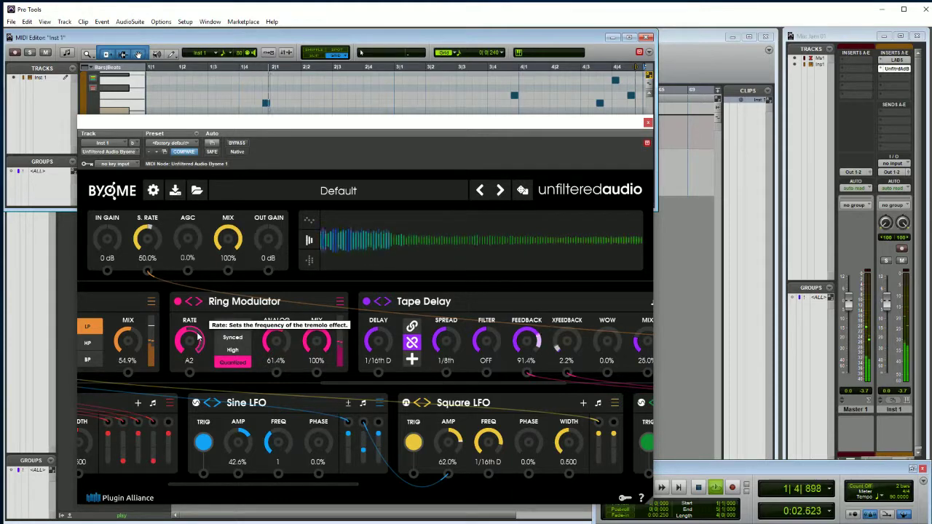
drag(197, 335, 205, 326)
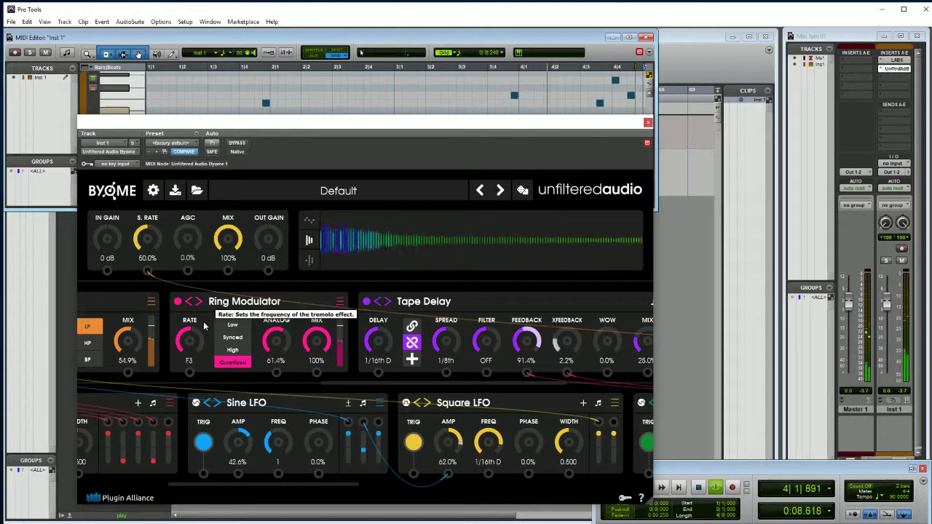
Set the Ring Modulator to the Low range with 15.1% analog and switch the module off.
click(240, 326)
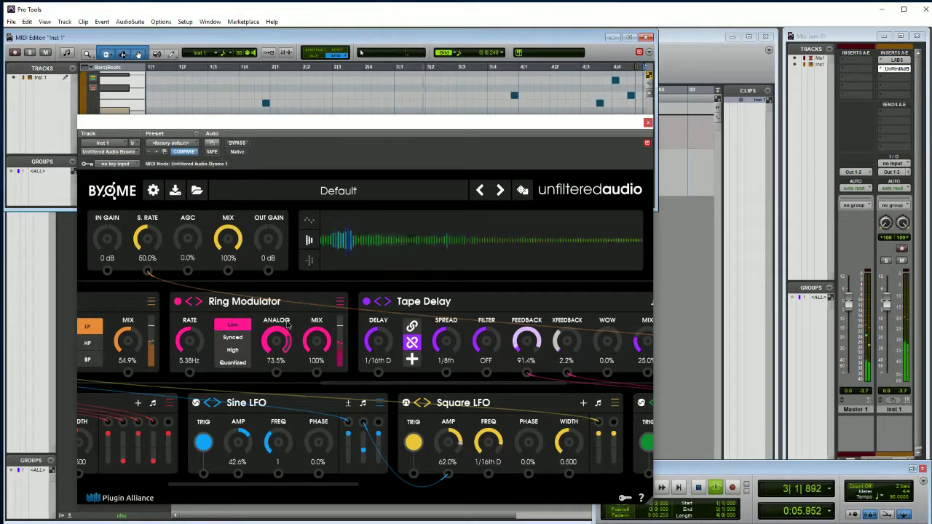
drag(289, 320, 256, 330)
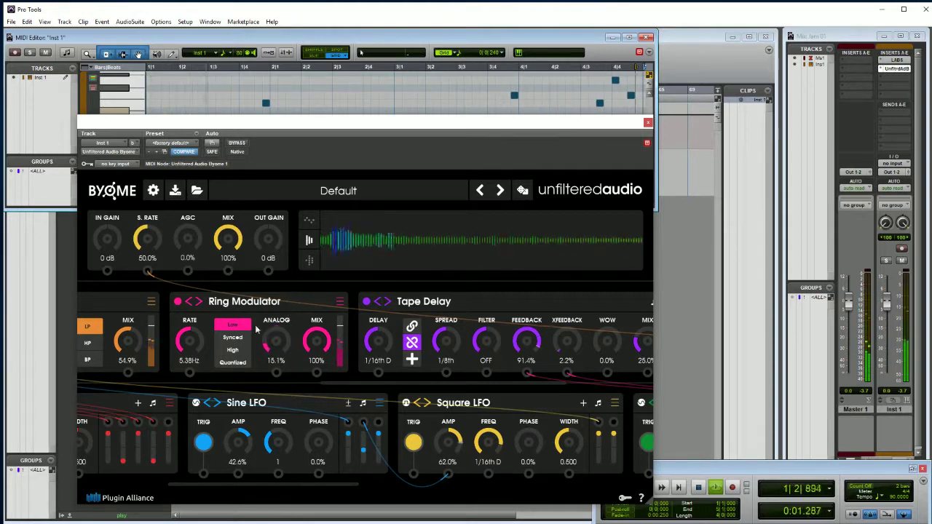
click(179, 302)
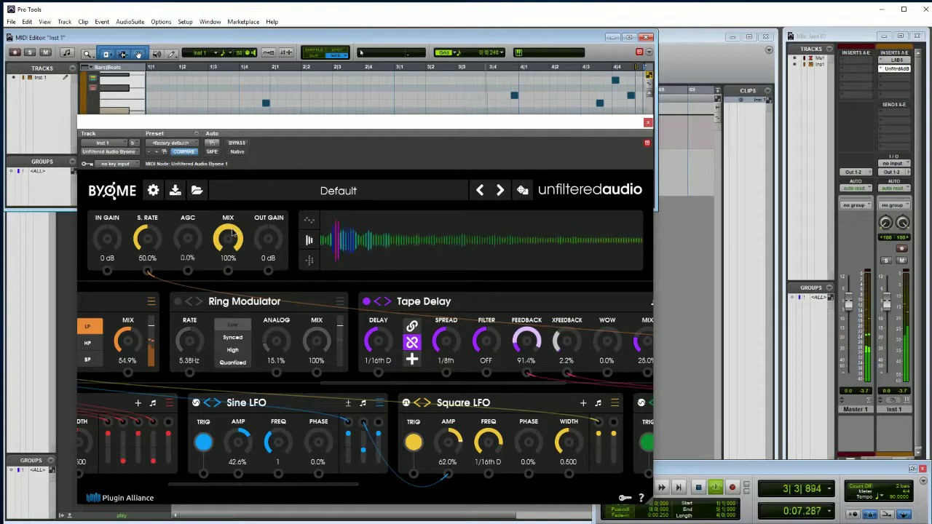
Lower the plug-in's global mix to 0.0% and bypass the whole plug-in to hear the dry signal, ending with playback stopped.
drag(230, 235, 251, 393)
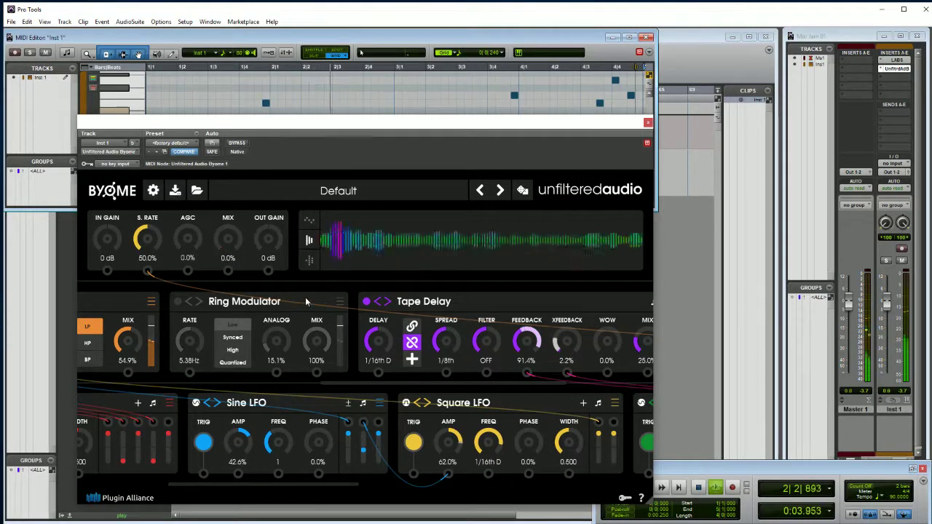
click(241, 144)
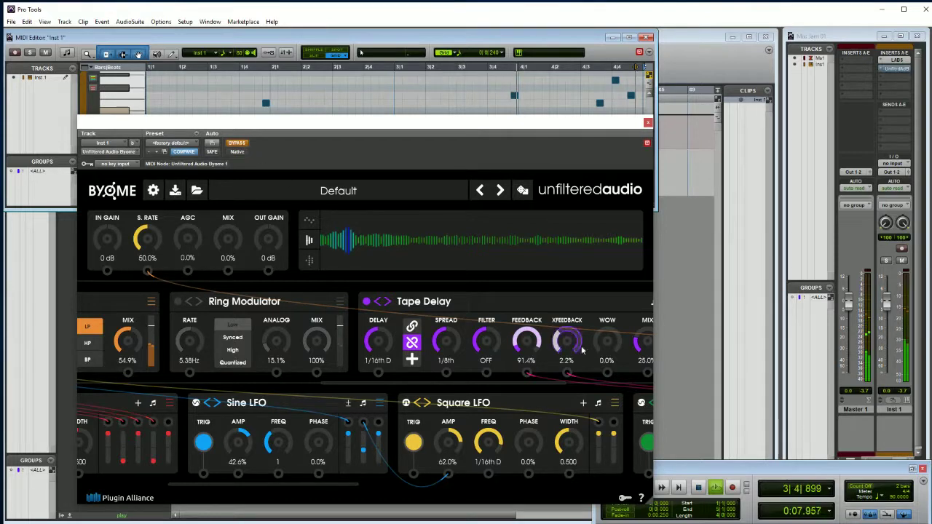
click(699, 488)
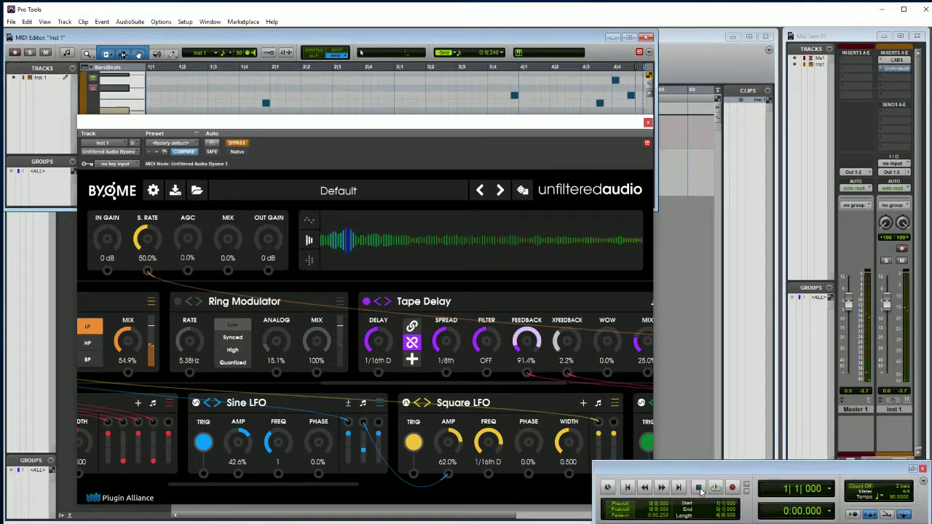